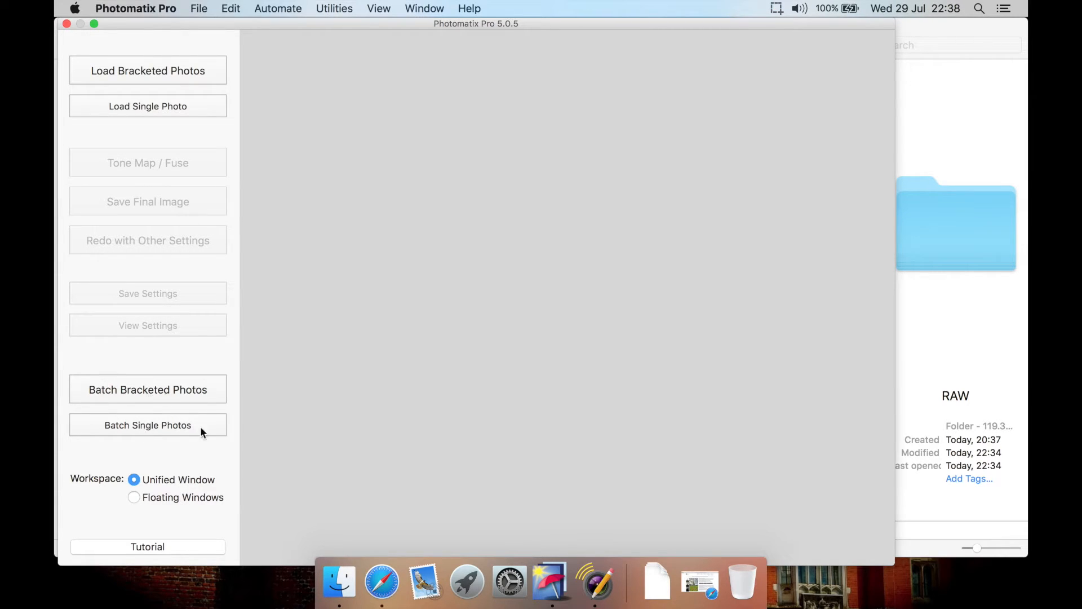
# Try the Floating Windows workspace and return to the Unified Window workspace.
pyautogui.click(135, 498)
pyautogui.click(144, 480)
# View the application's version information and check for updates.
pyautogui.click(135, 8)
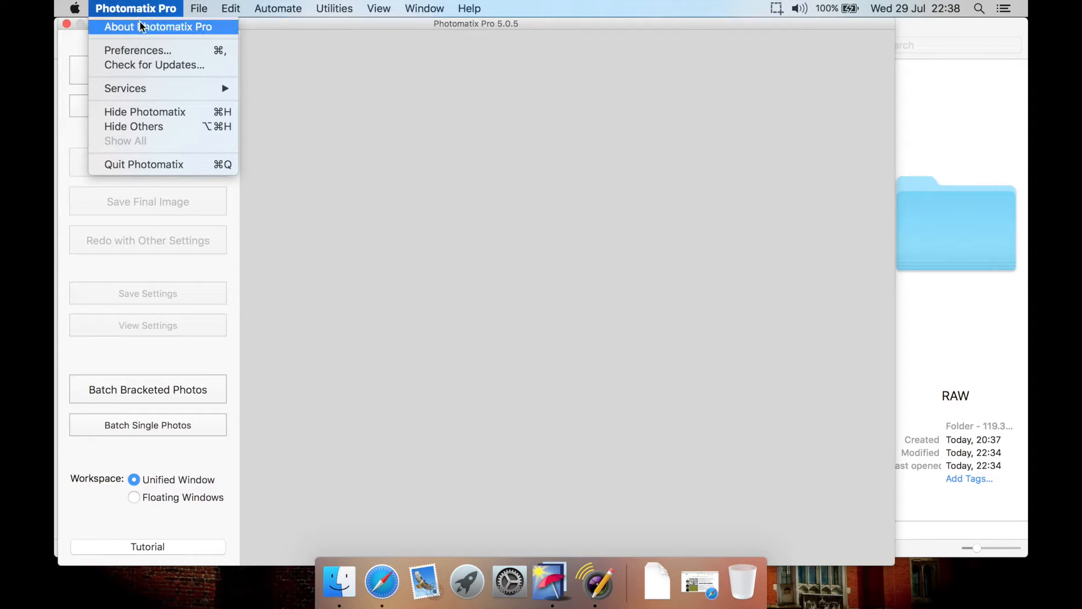
pyautogui.click(140, 26)
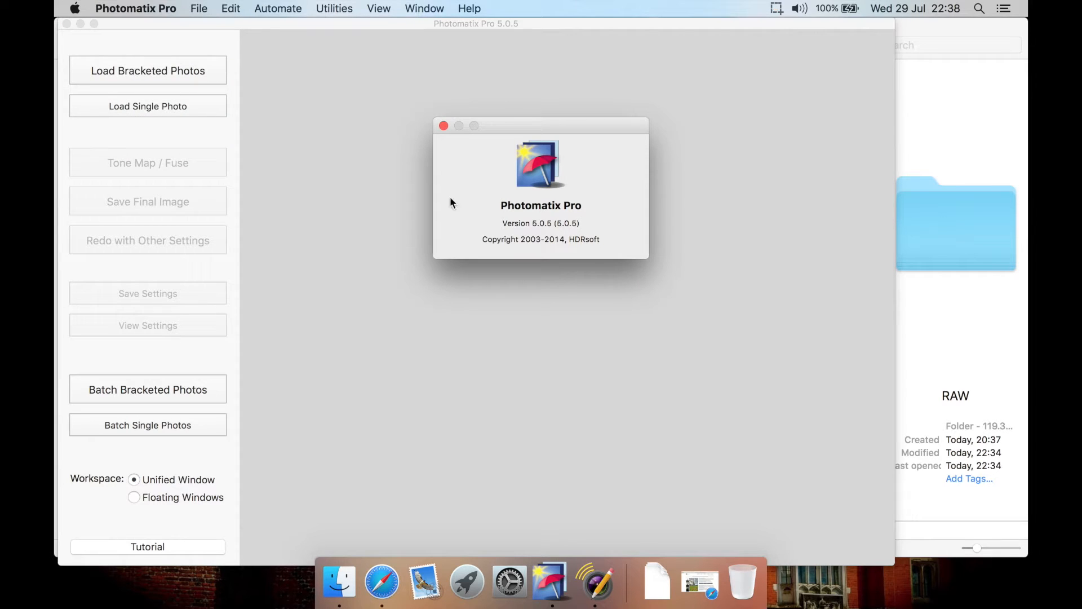
pyautogui.click(443, 126)
pyautogui.click(152, 6)
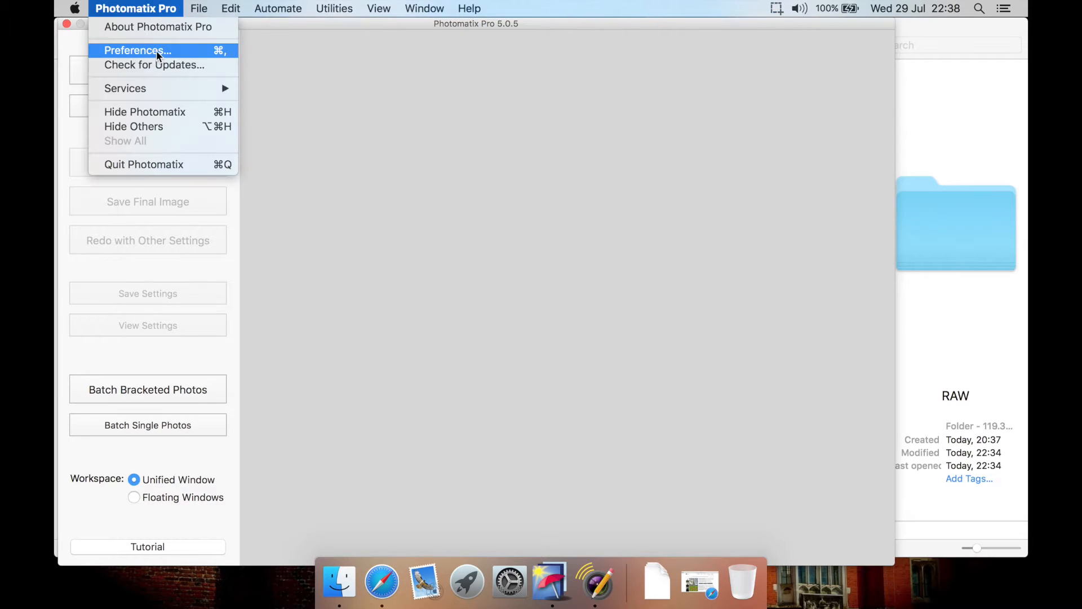
pyautogui.click(161, 62)
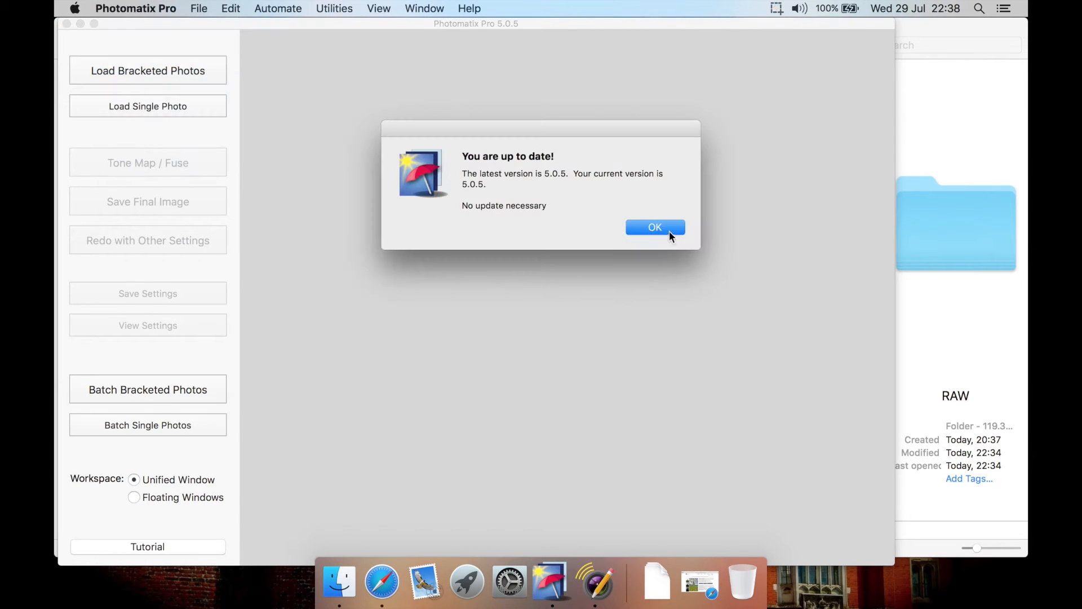
pyautogui.click(668, 231)
# Open the preferences and review the General options for tone mapping, preview refresh and the HDR Viewer.
pyautogui.click(176, 7)
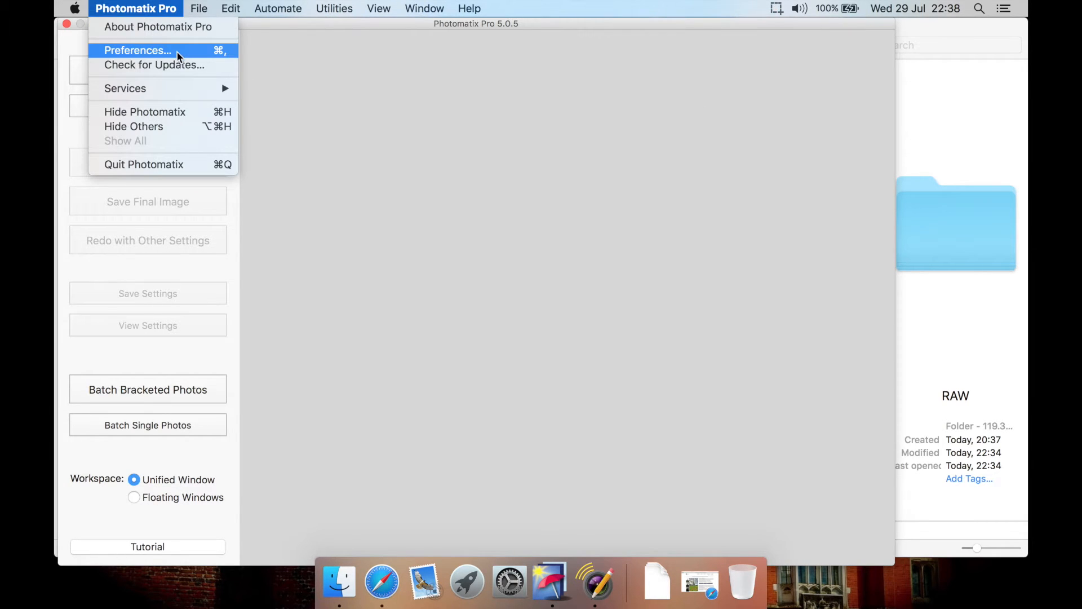
pyautogui.click(177, 51)
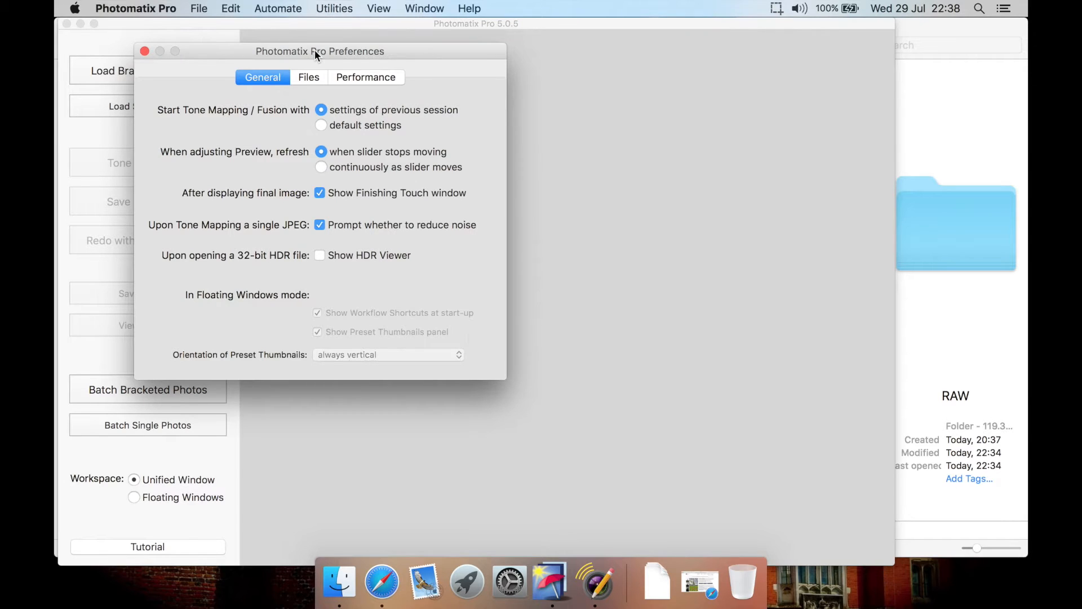
pyautogui.moveTo(316, 52); pyautogui.dragTo(472, 56)
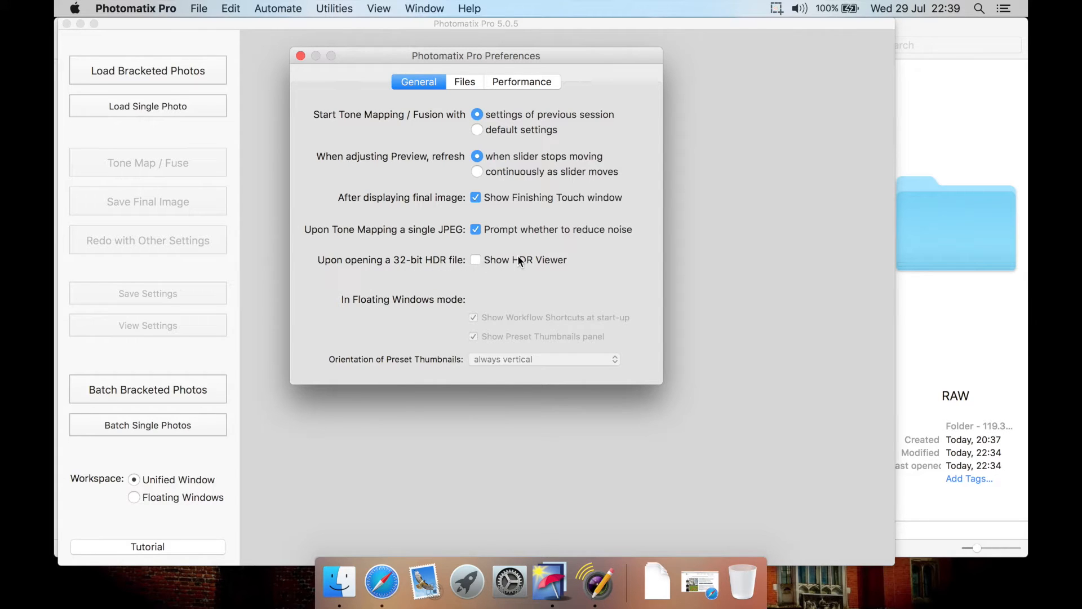
pyautogui.click(566, 262)
# Review the Files and Performance preferences, keeping OpenEXR (.exr) as the default 32-bit HDR file format, and close the preferences.
pyautogui.click(474, 84)
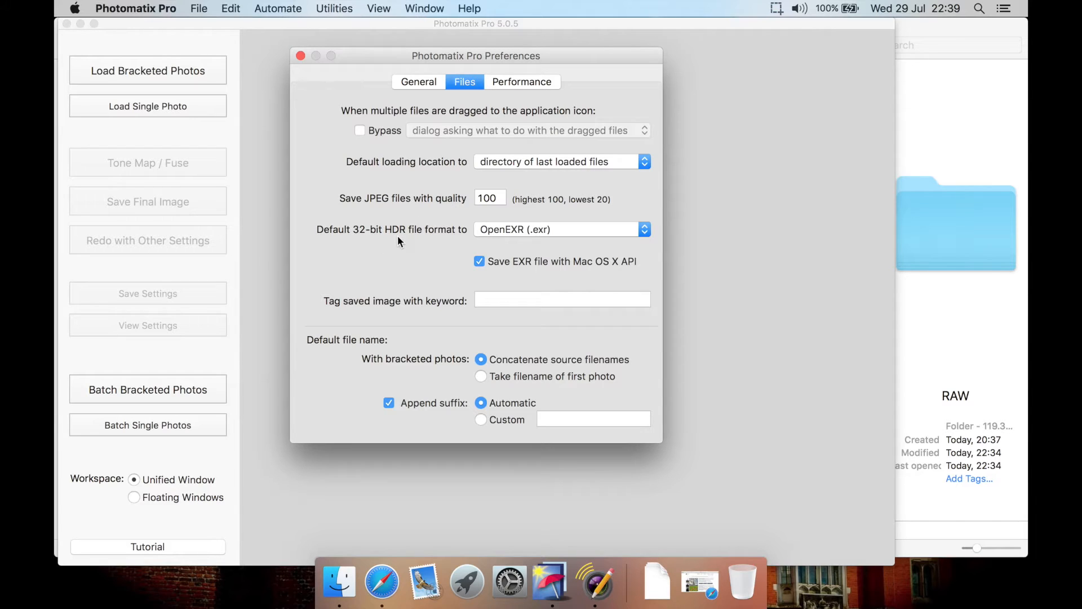
pyautogui.click(551, 232)
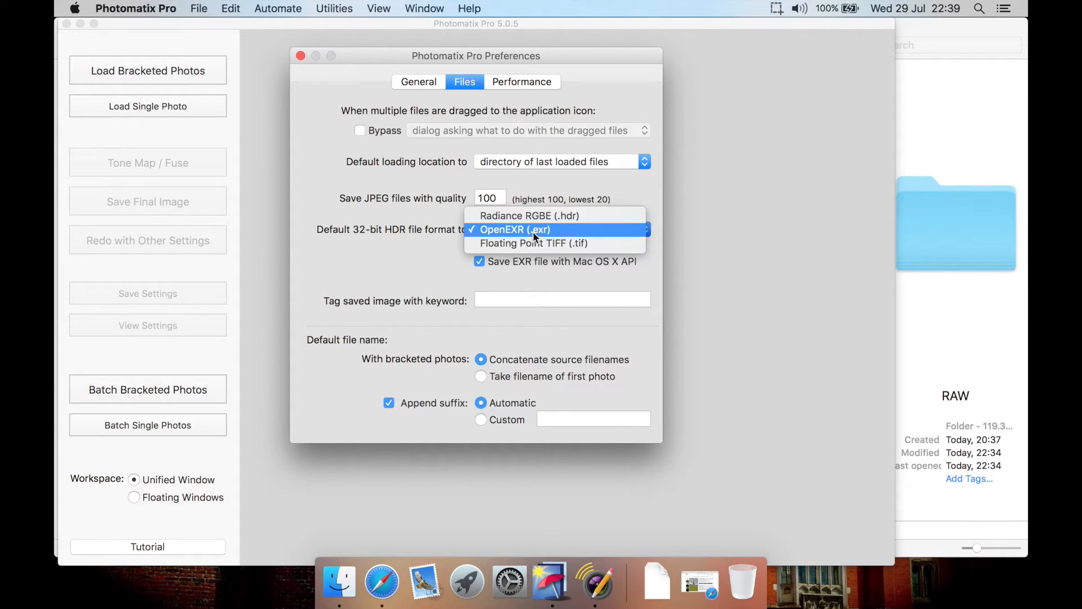
pyautogui.click(568, 233)
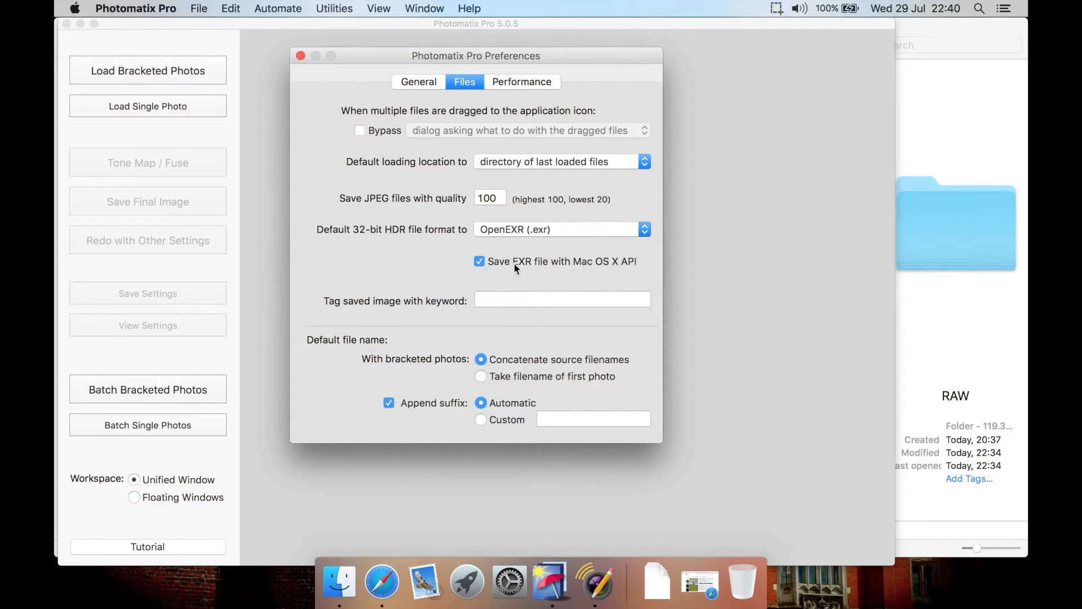
pyautogui.moveTo(569, 271)
pyautogui.click(525, 84)
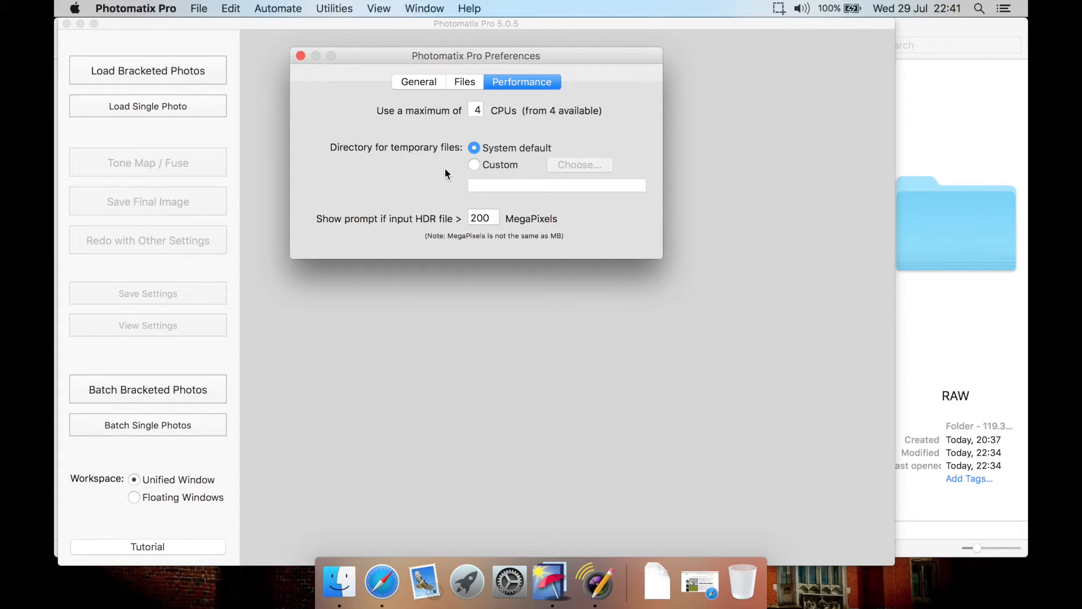
pyautogui.click(301, 53)
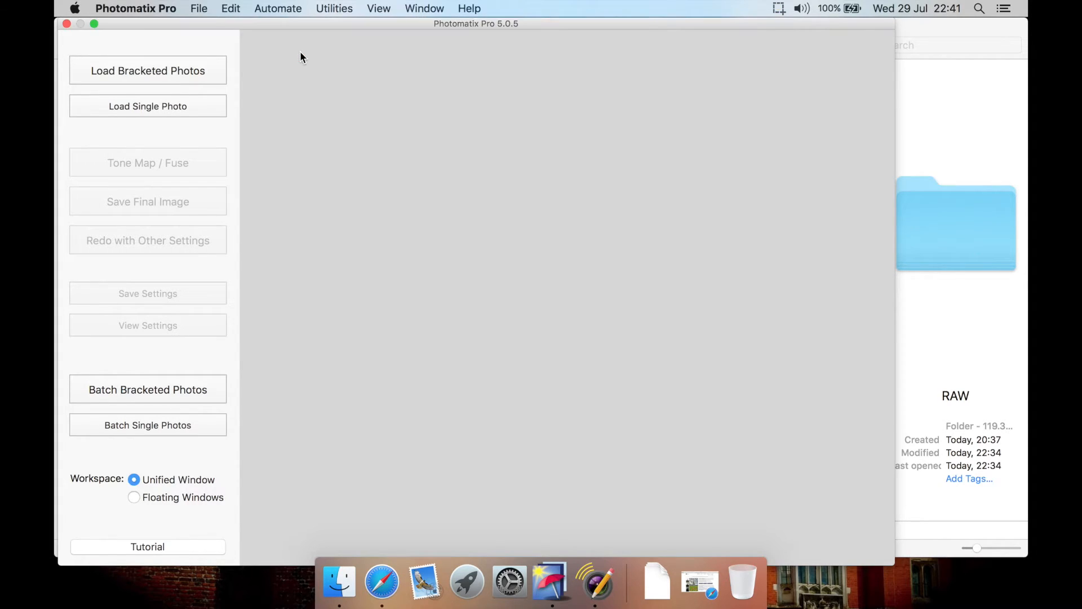
pyautogui.click(208, 10)
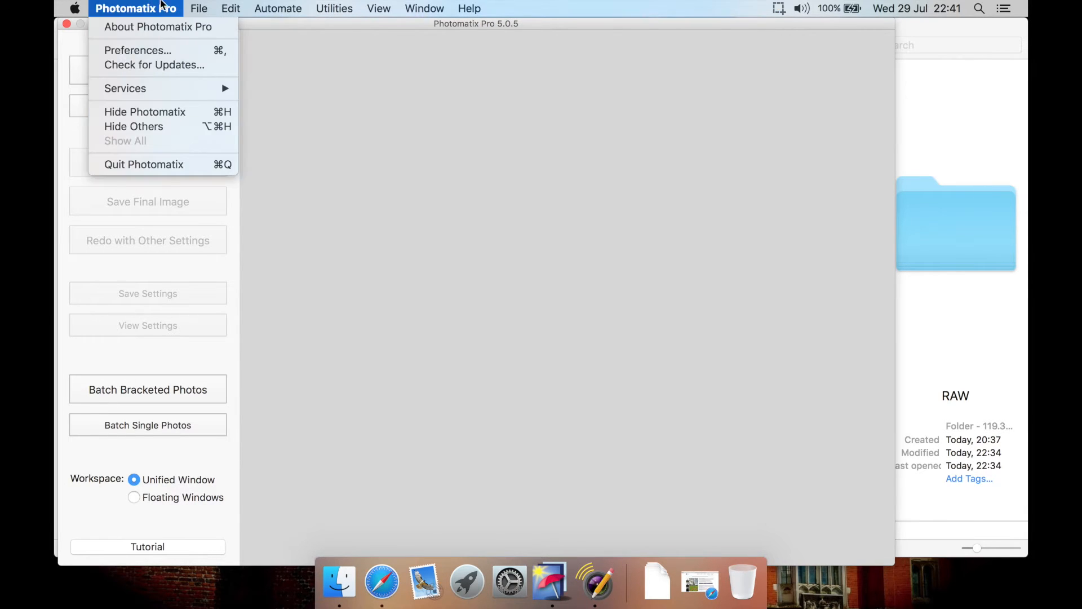
pyautogui.click(145, 163)
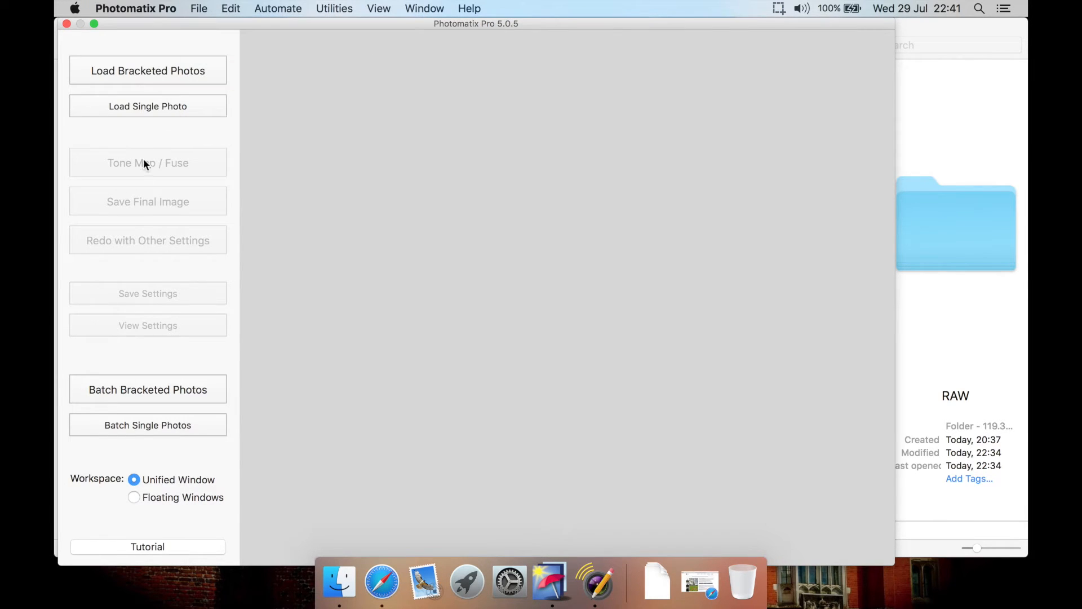
pyautogui.click(236, 14)
pyautogui.moveTo(281, 4)
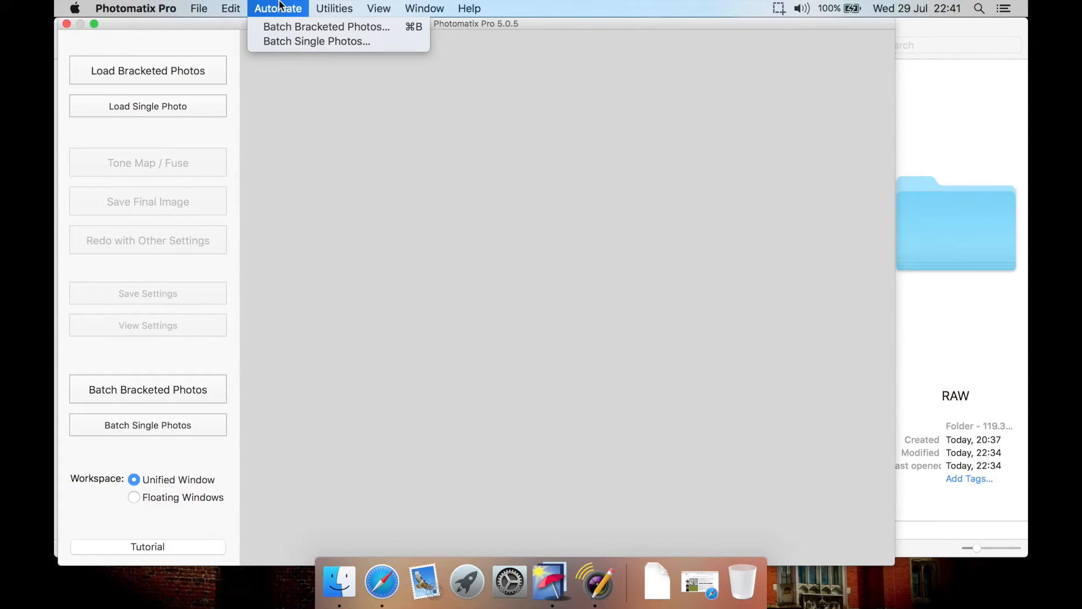
pyautogui.moveTo(331, 5)
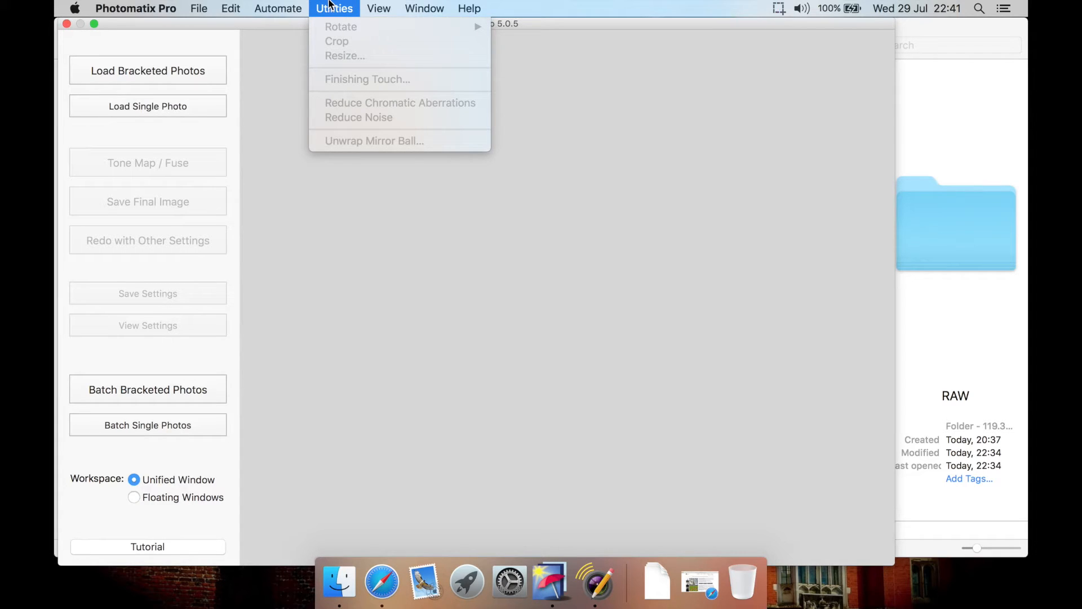
pyautogui.moveTo(387, 5)
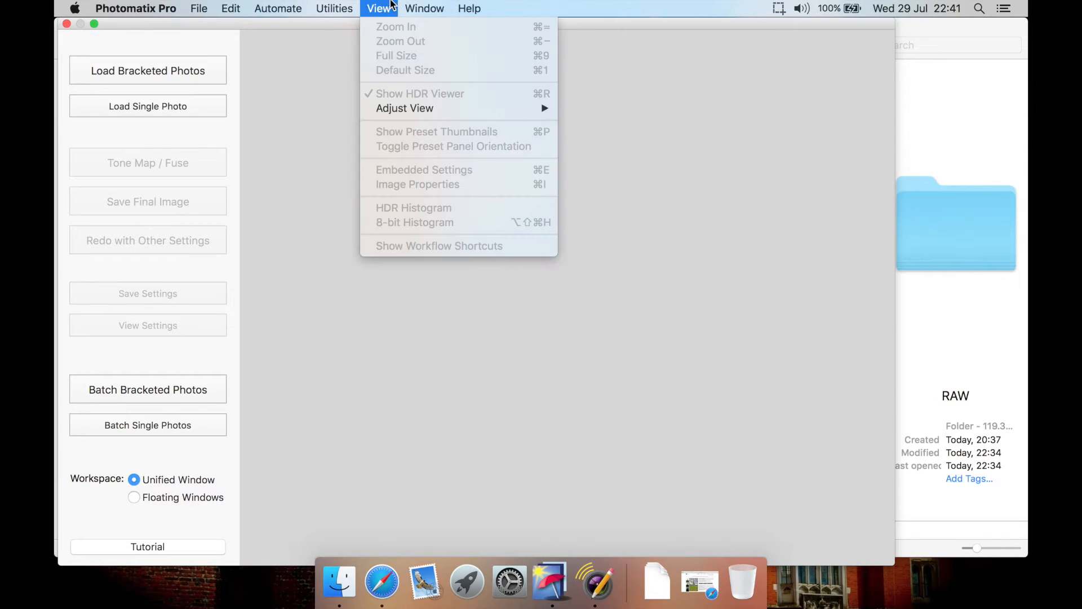
pyautogui.moveTo(423, 4)
pyautogui.moveTo(469, 5)
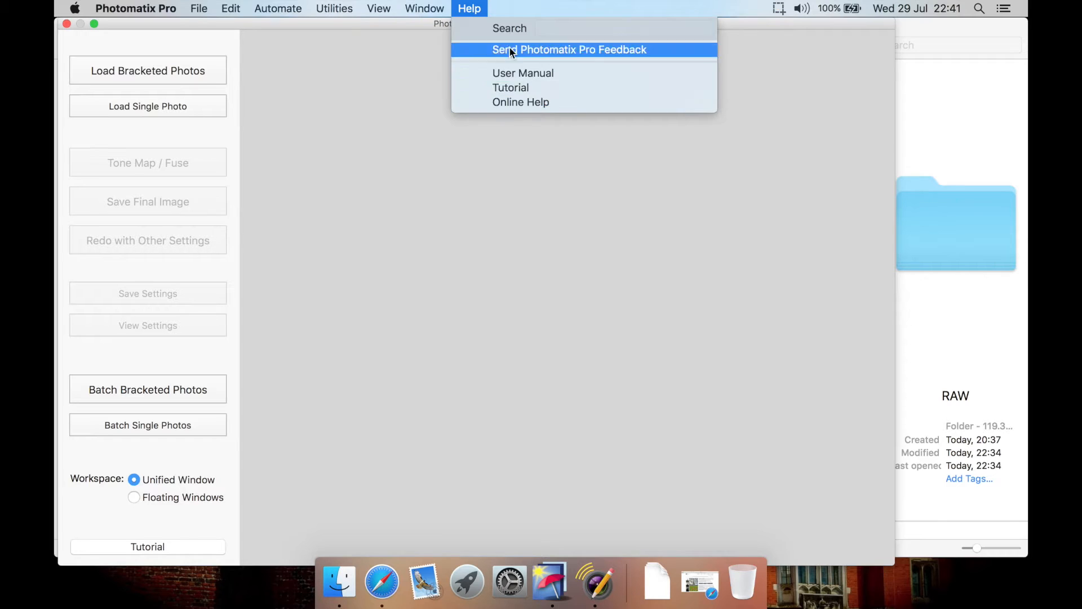
pyautogui.click(485, 9)
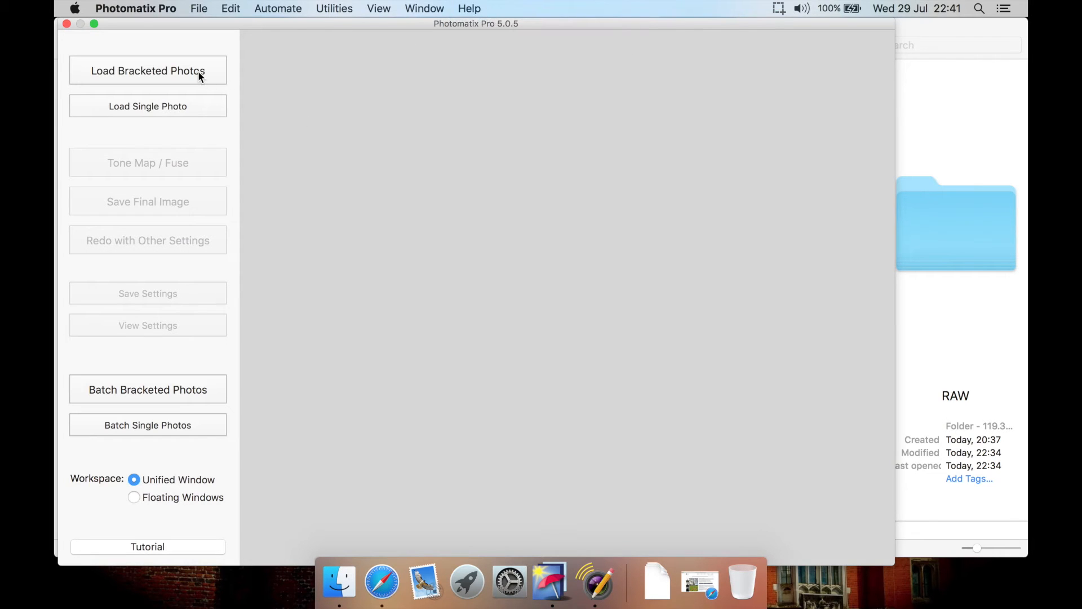
# Load the bracketed photos _DSC1558.ARW, _DSC1559.ARW and _DSC1560.ARW from folder 1 and proceed to the merge options.
pyautogui.click(200, 77)
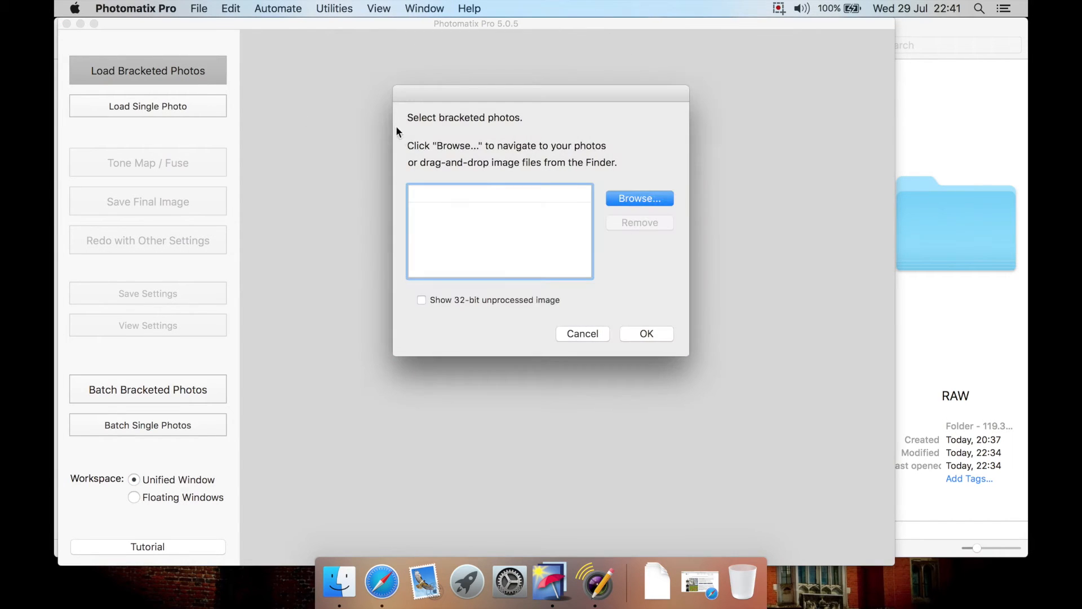
pyautogui.click(642, 201)
pyautogui.click(590, 191)
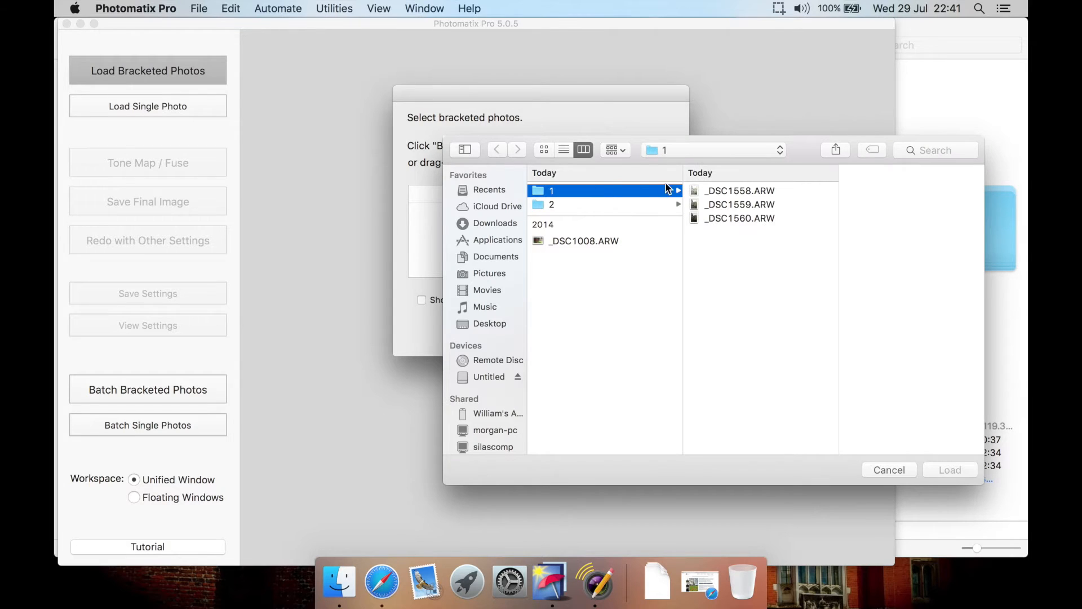
pyautogui.click(726, 191)
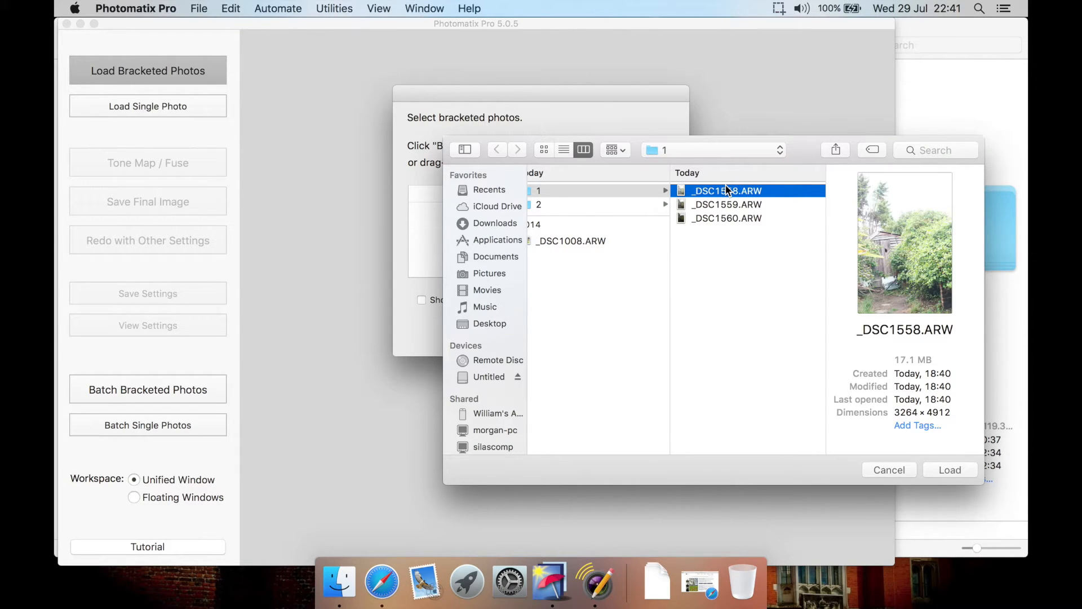
pyautogui.keyDown('shift'); pyautogui.click(724, 220); pyautogui.keyUp('shift')
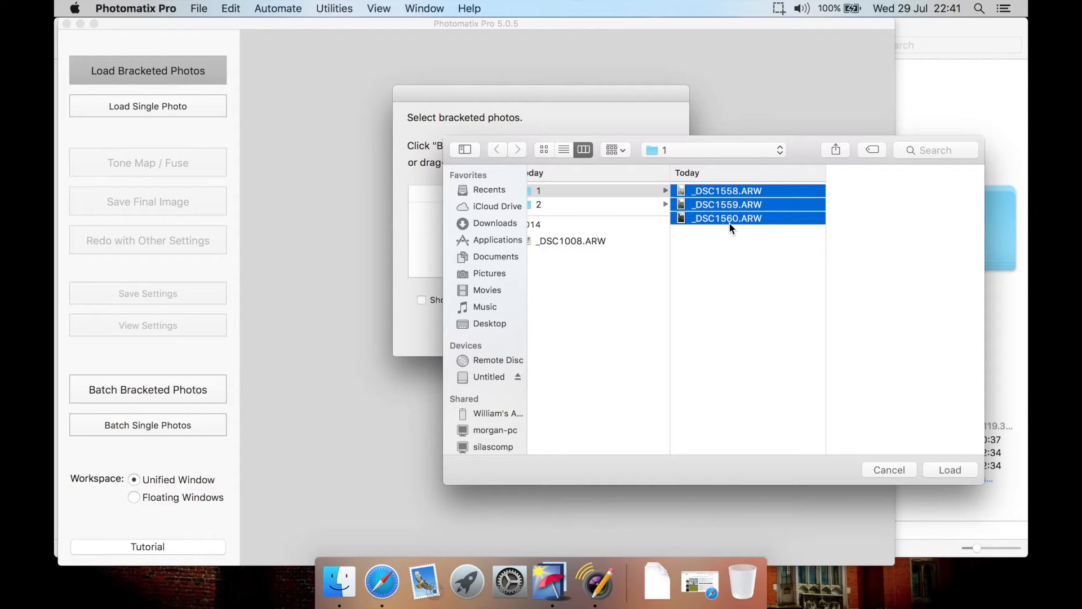
pyautogui.click(941, 469)
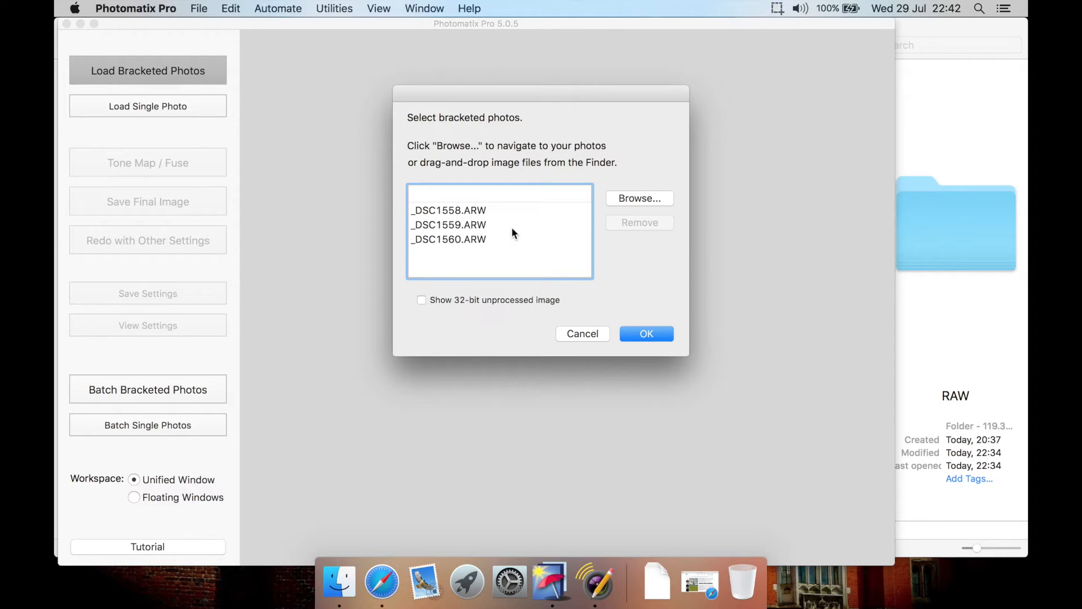
pyautogui.click(641, 336)
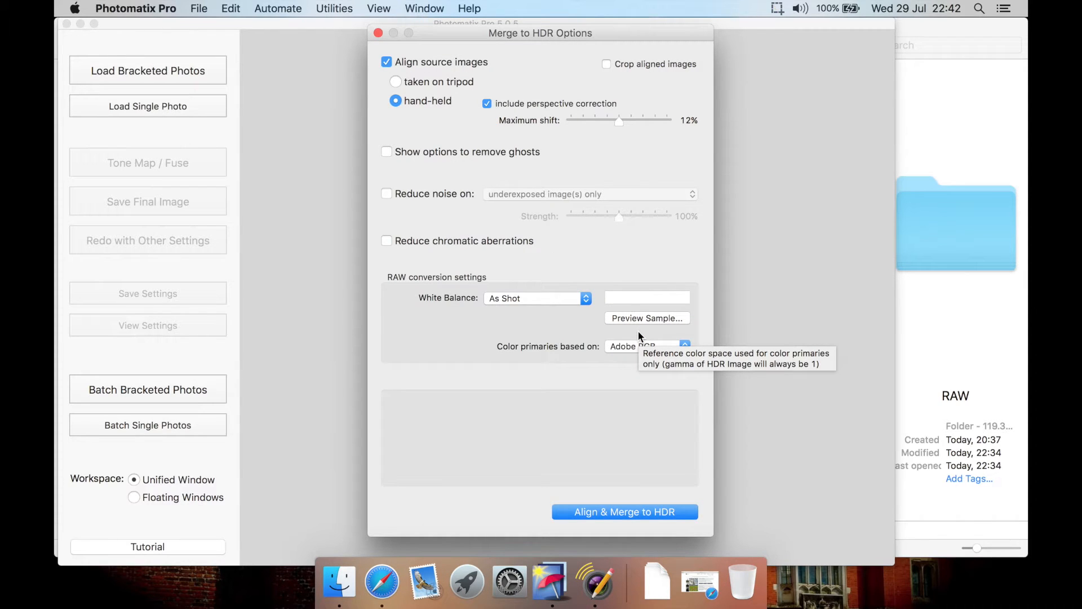
# Set the source image alignment to taken on tripod and enable the options to remove ghosts.
pyautogui.click(449, 82)
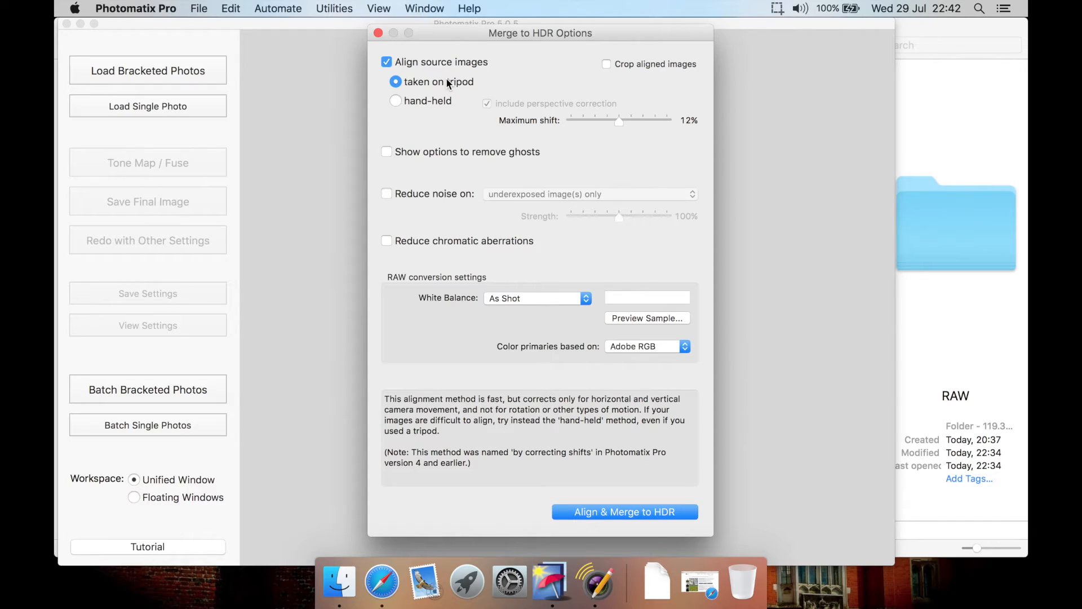
pyautogui.click(437, 101)
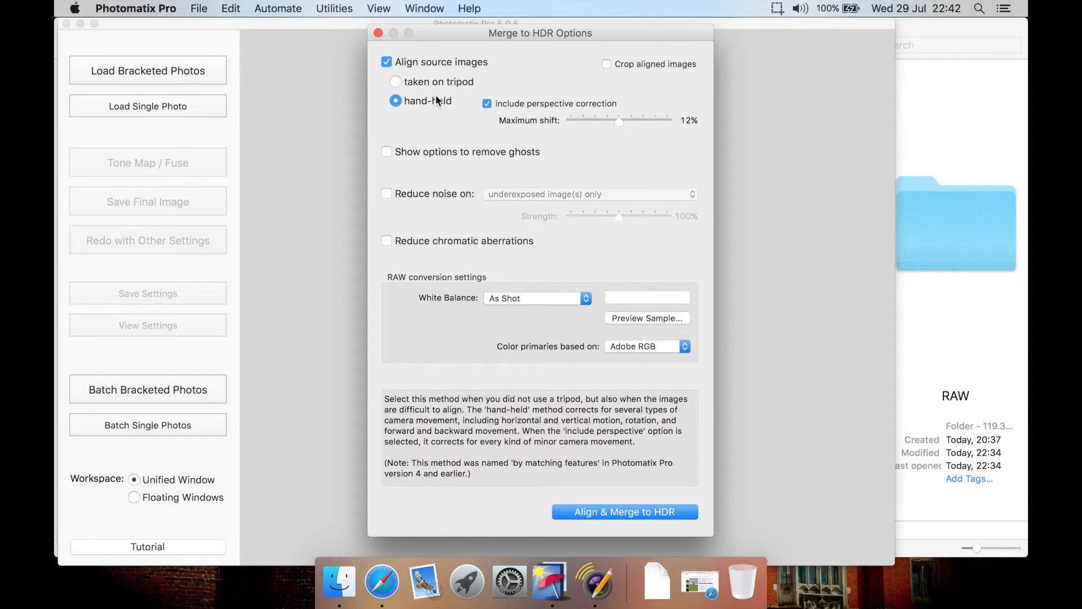
pyautogui.click(431, 83)
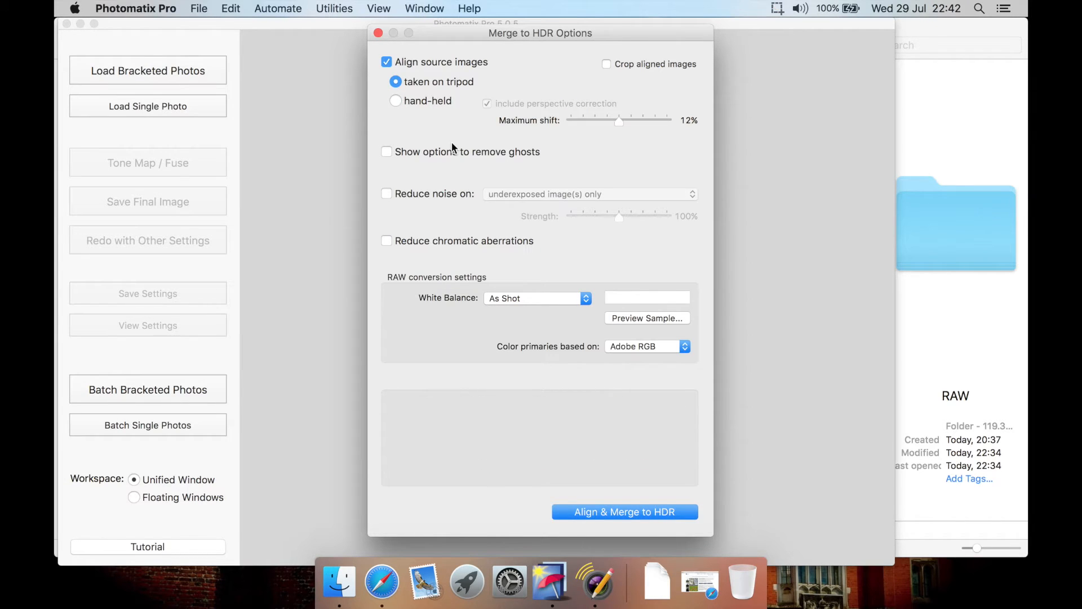
pyautogui.moveTo(662, 63)
pyautogui.moveTo(412, 162)
pyautogui.click(479, 151)
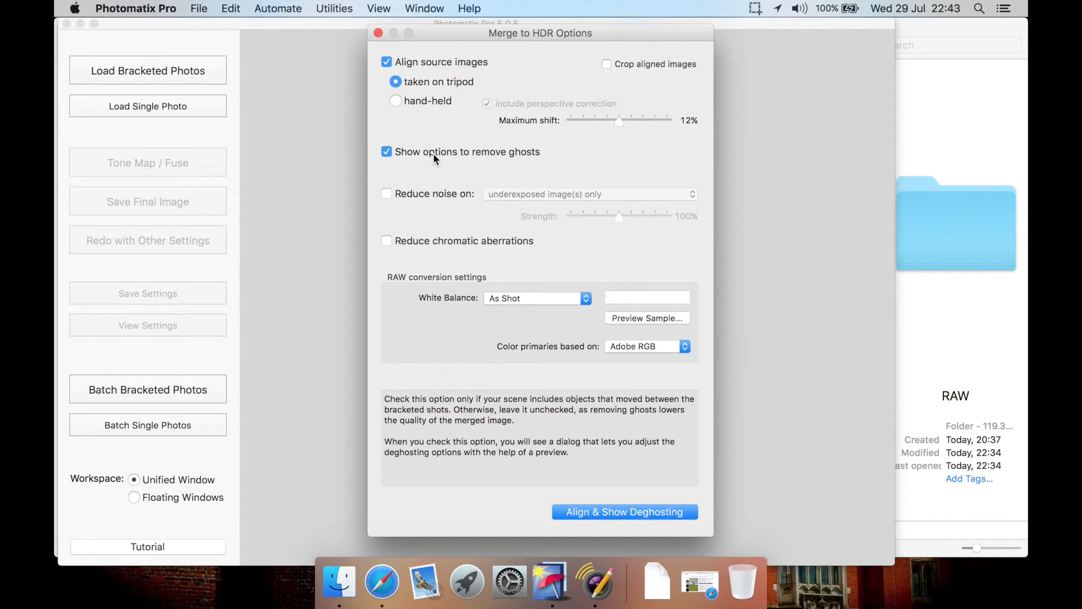
pyautogui.click(424, 188)
pyautogui.click(573, 195)
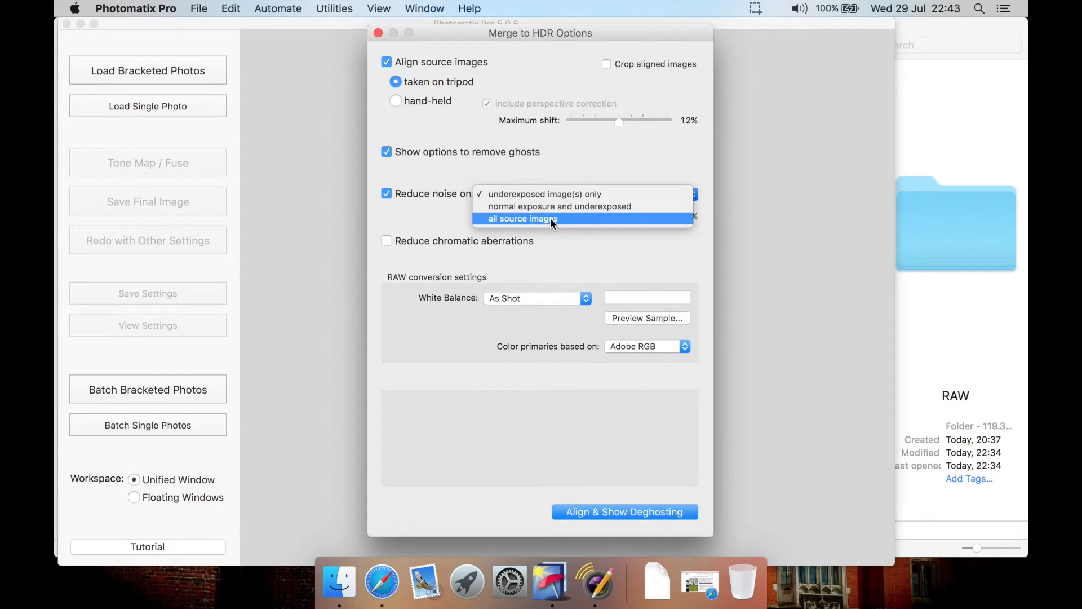
pyautogui.click(426, 200)
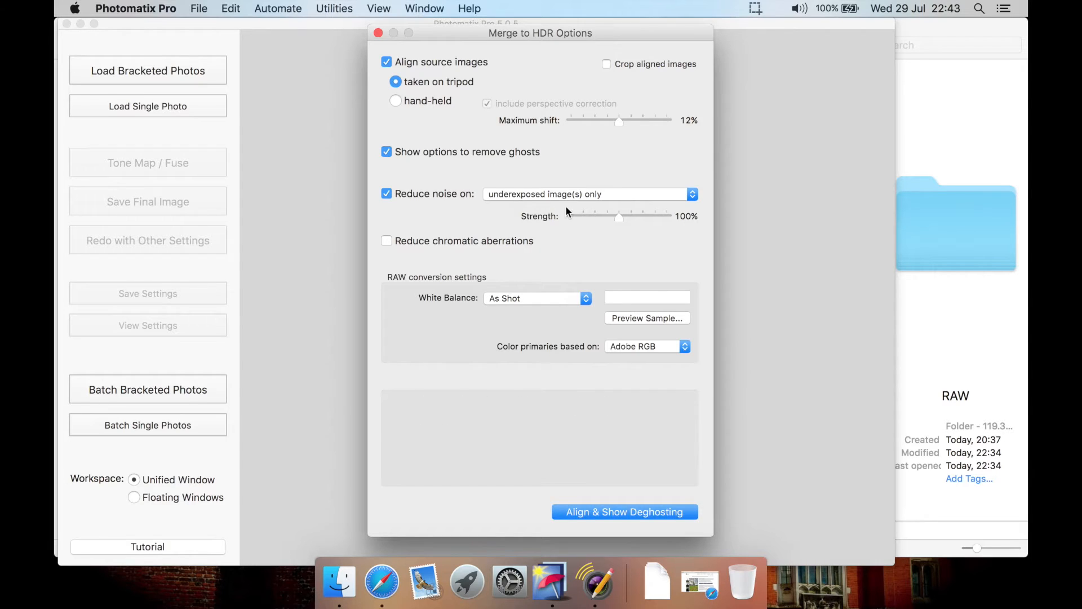
pyautogui.click(461, 194)
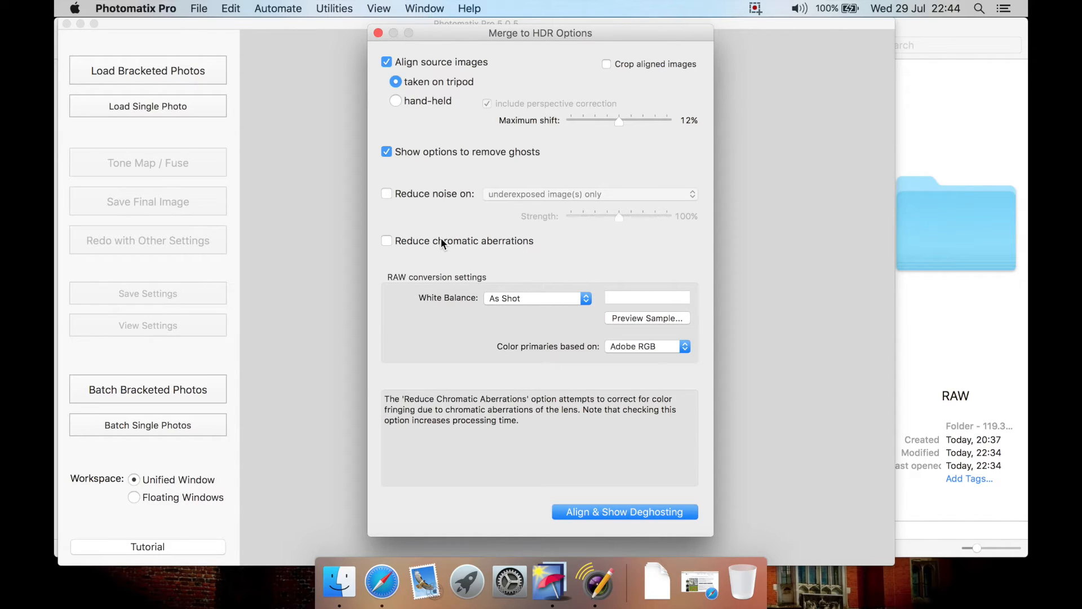
# Keep the RAW white balance at As Shot, try sRGB and ProPhoto RGB as color primaries, and return to Adobe RGB.
pyautogui.click(539, 296)
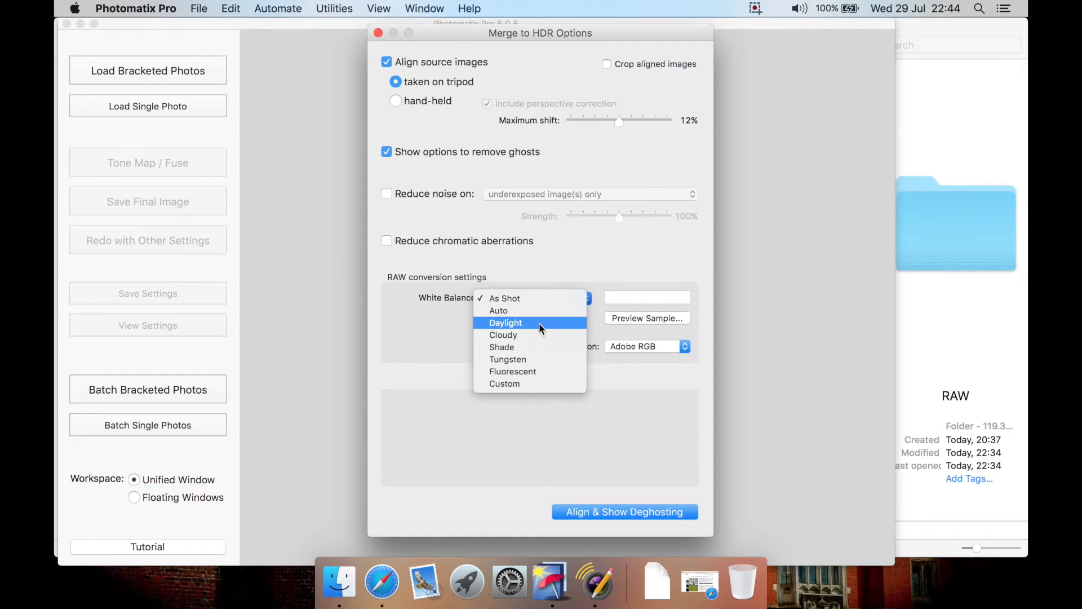
pyautogui.click(513, 298)
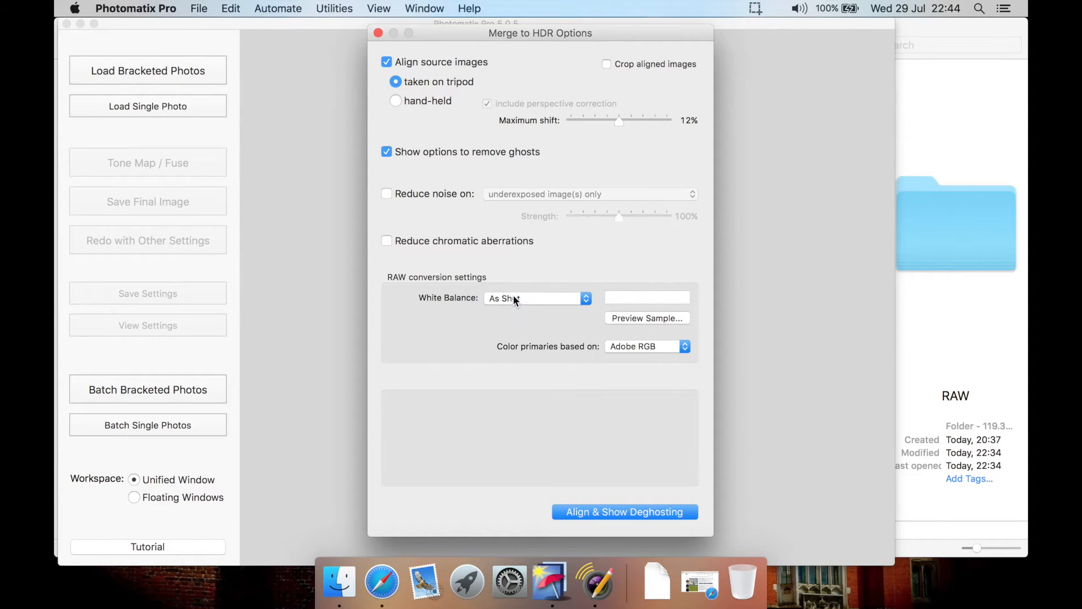
pyautogui.click(632, 348)
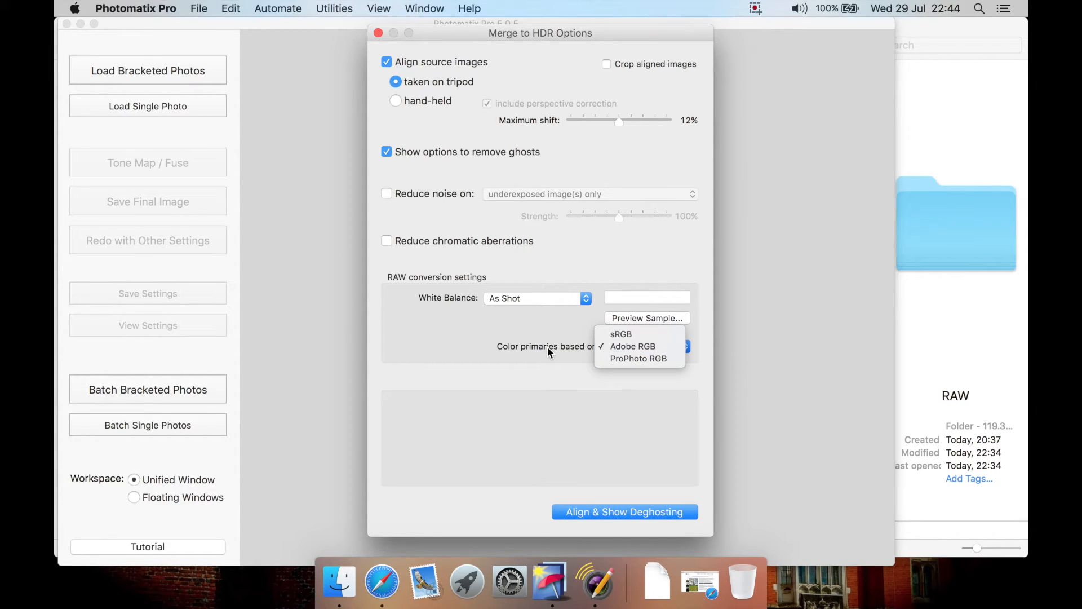
pyautogui.click(656, 334)
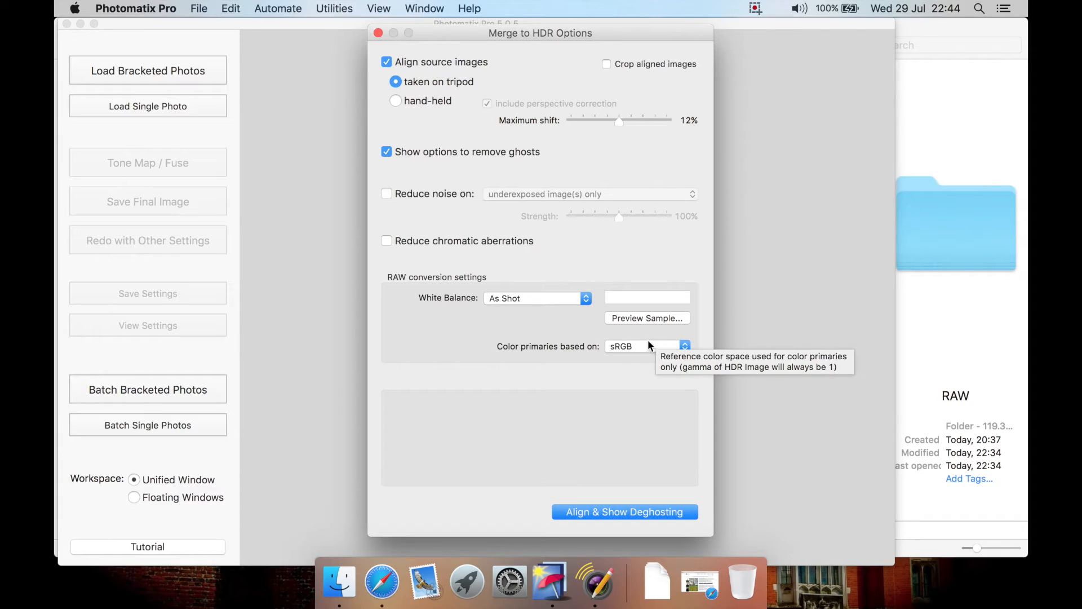
pyautogui.click(650, 345)
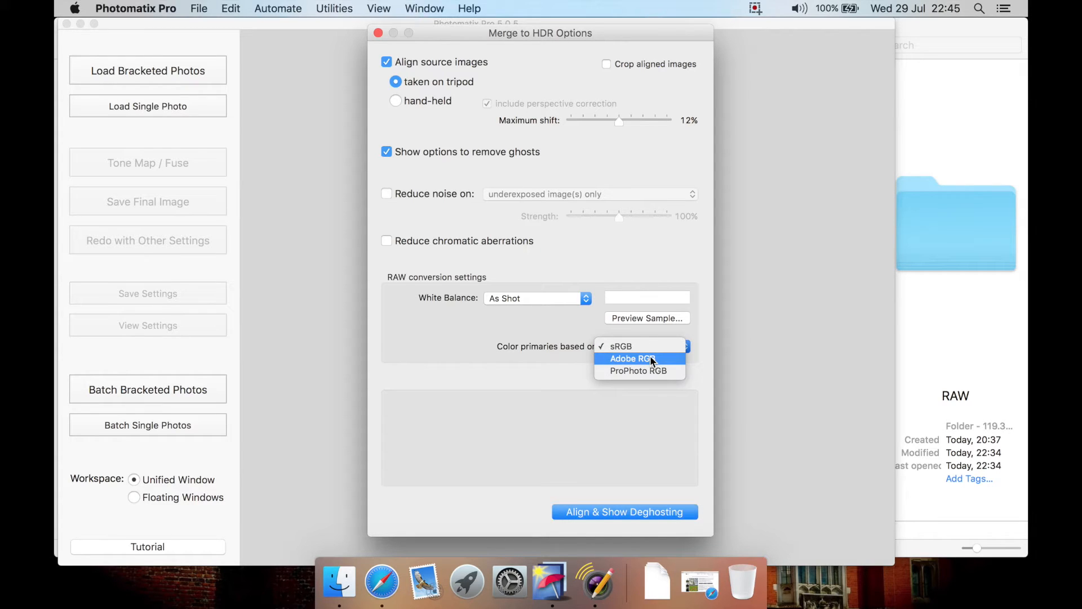
pyautogui.click(650, 356)
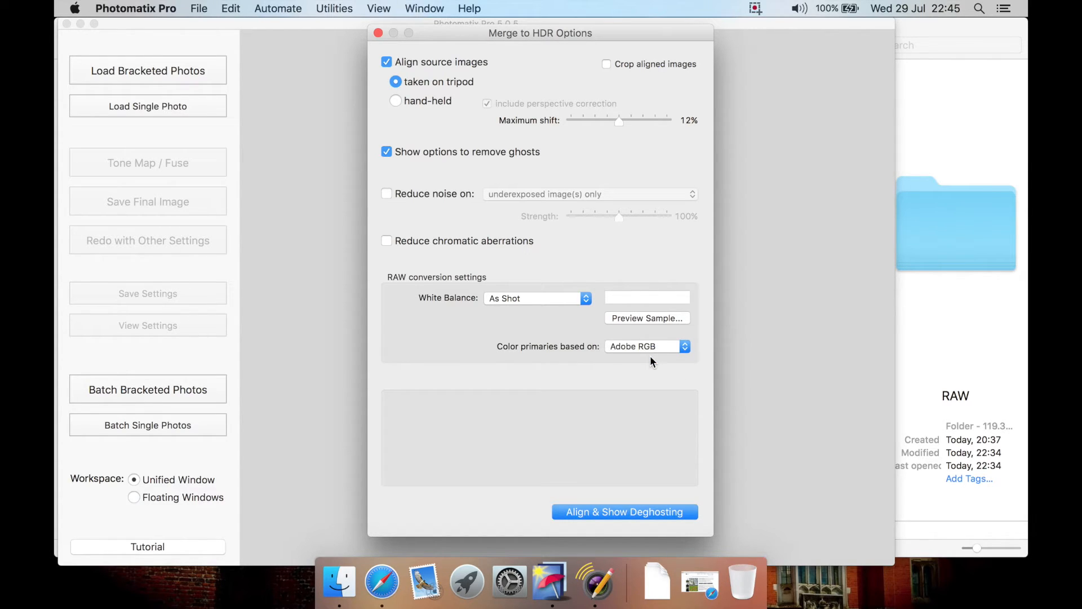
pyautogui.click(662, 347)
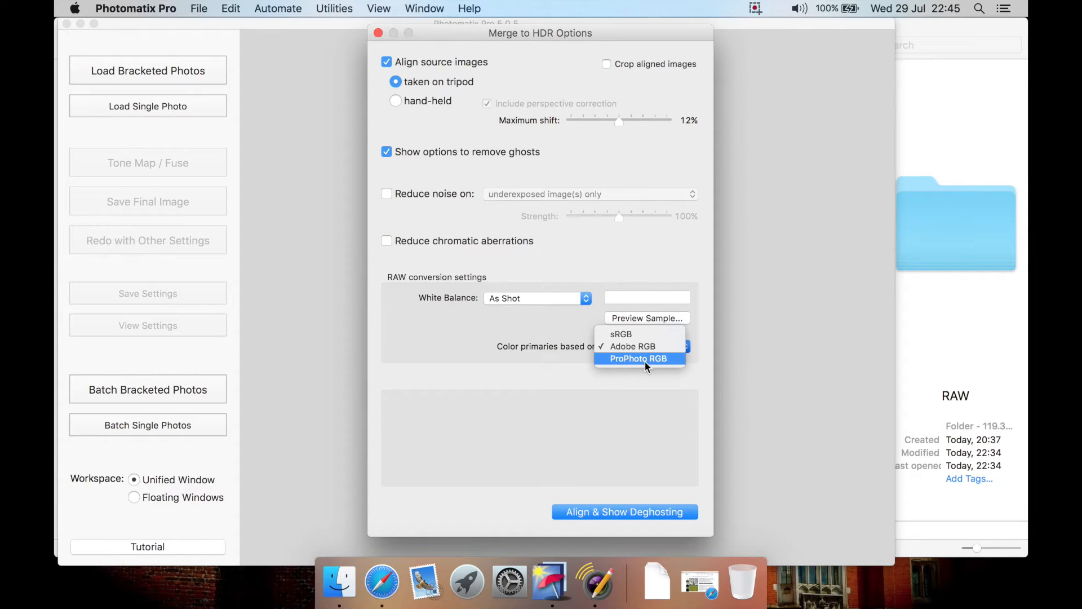
pyautogui.click(630, 360)
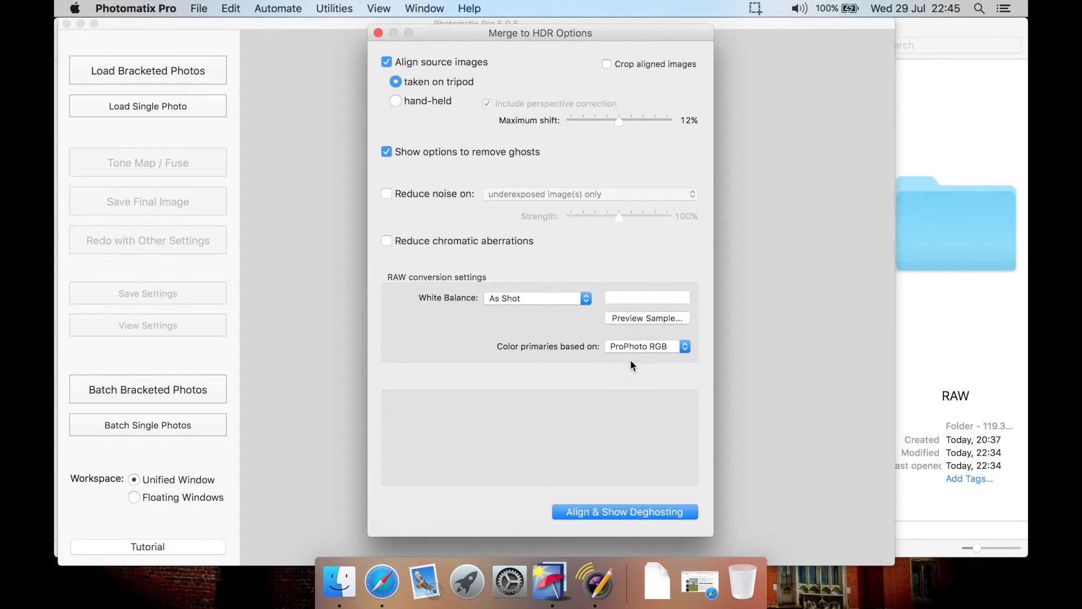
pyautogui.click(658, 346)
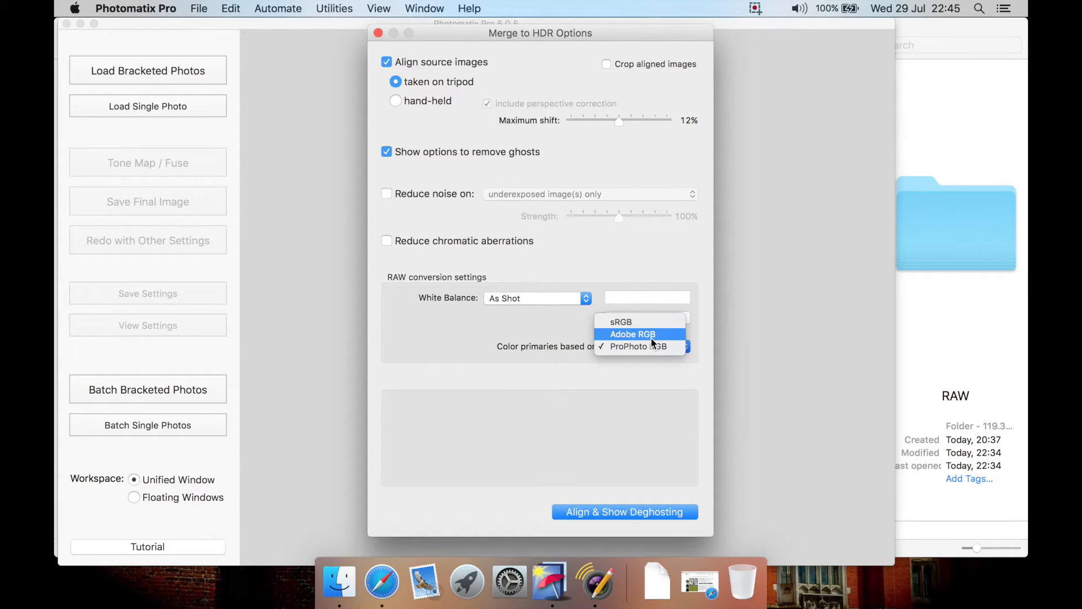
pyautogui.click(652, 336)
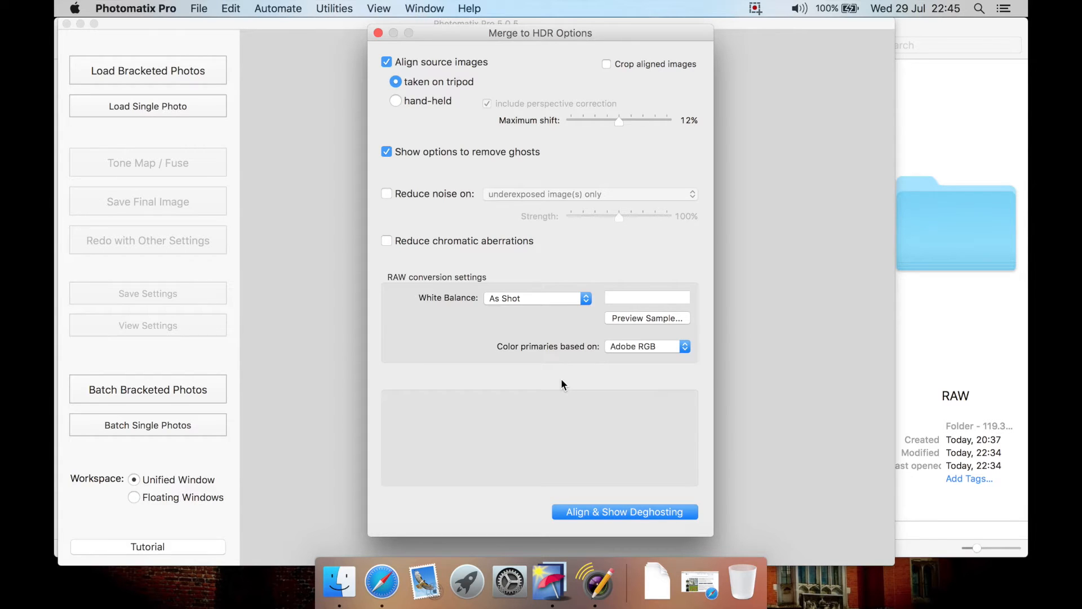
# Align the photos for deghosting and set Automatic Deghosting to 3 with the F/8, 500, 1/80s. exposure as the base photo.
pyautogui.click(575, 514)
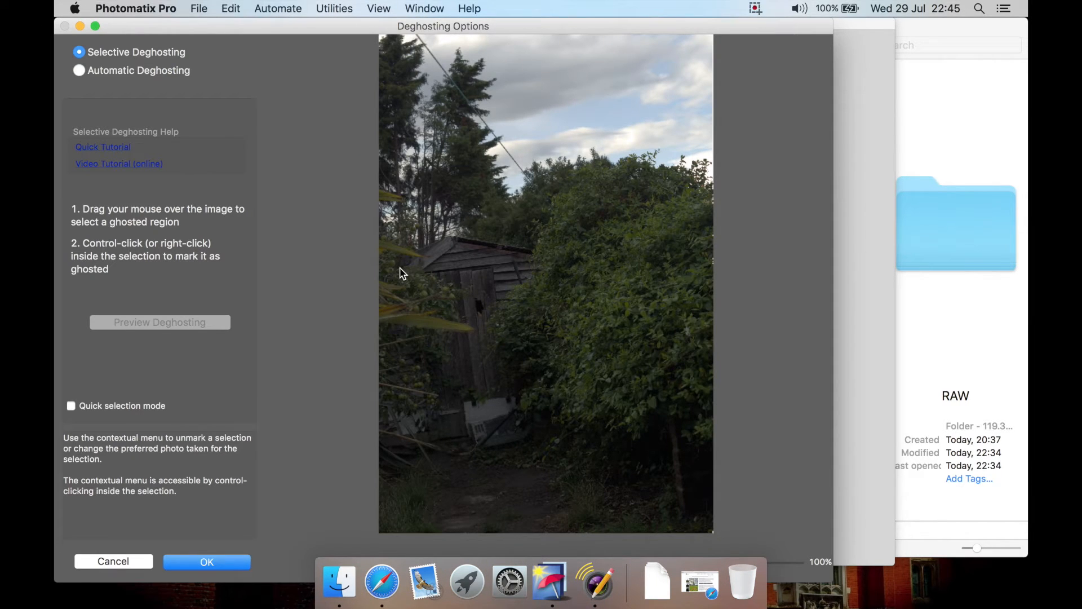
pyautogui.moveTo(172, 52)
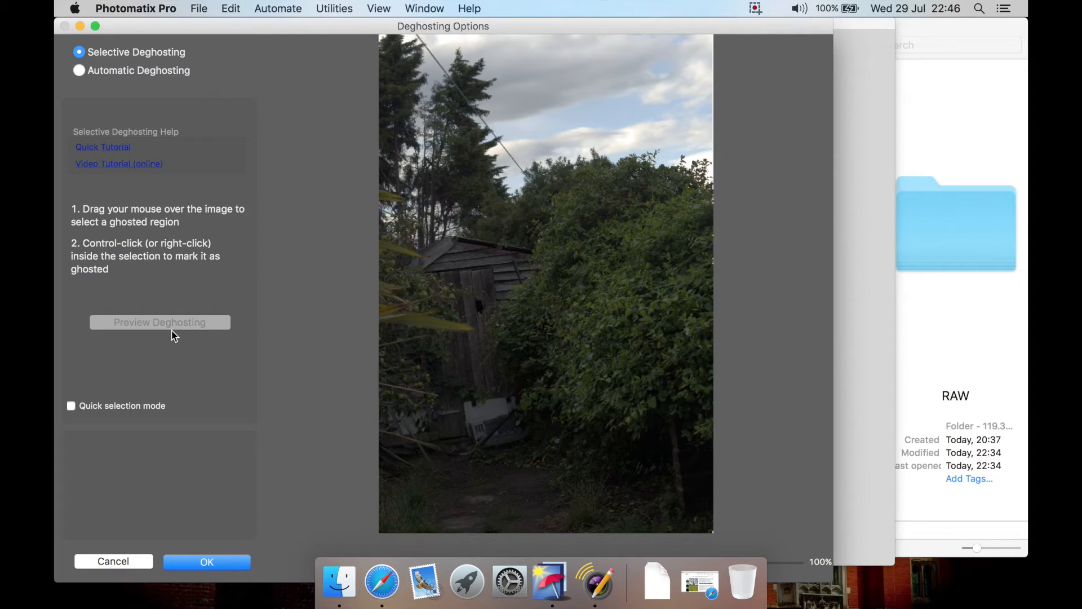
pyautogui.click(156, 77)
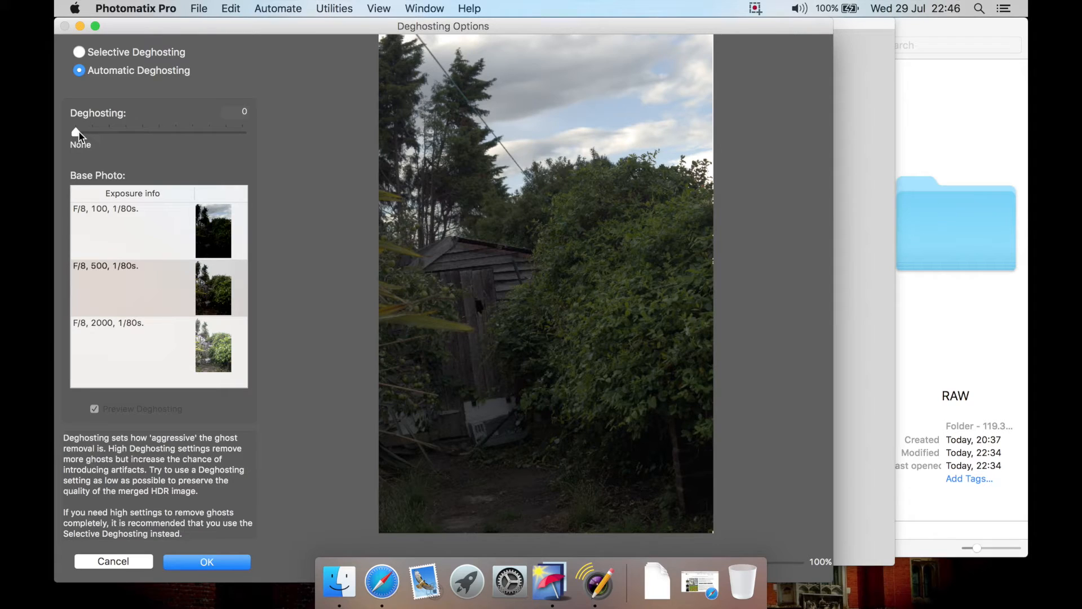
pyautogui.moveTo(79, 136)
pyautogui.mouseDown()
pyautogui.moveTo(256, 137)
pyautogui.moveTo(73, 136)
pyautogui.moveTo(84, 136)
pyautogui.mouseUp()
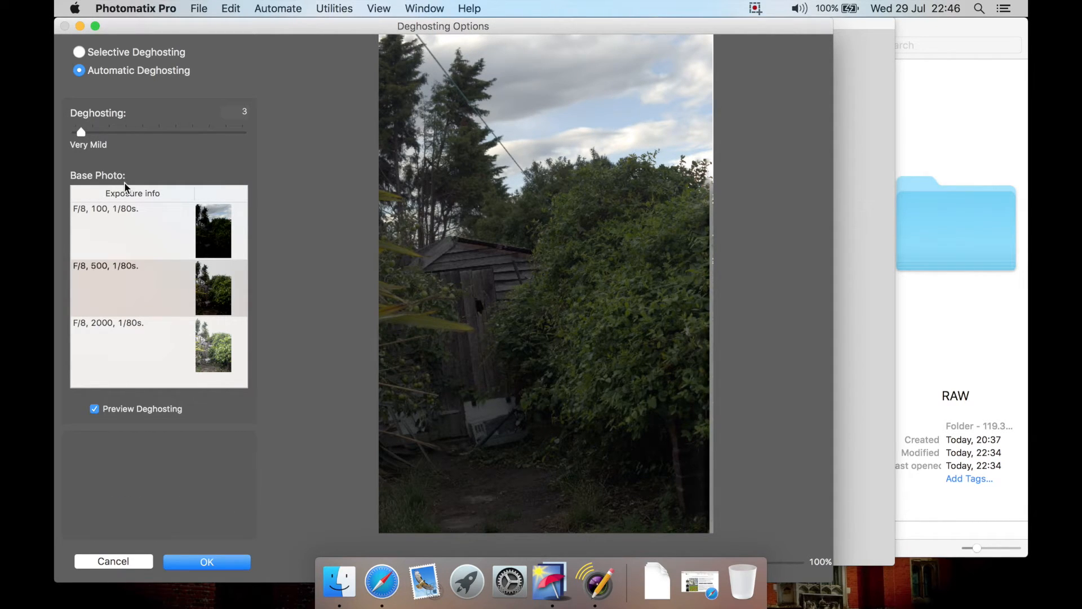
pyautogui.click(157, 292)
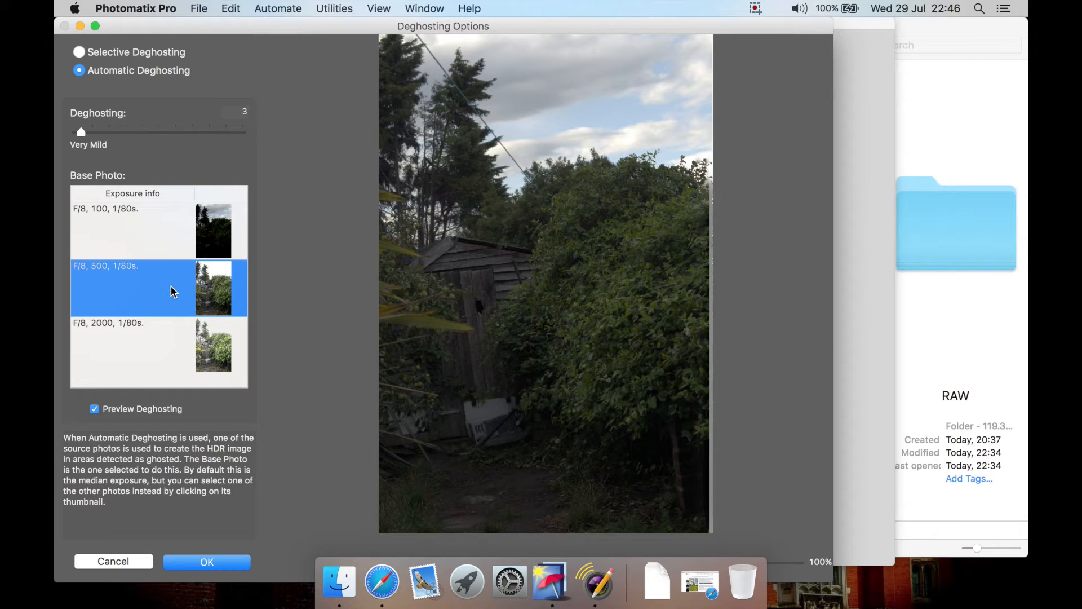
# Compare the image with and without deghosting, leave the deghosting preview enabled, and accept the deghosting options.
pyautogui.click(124, 410)
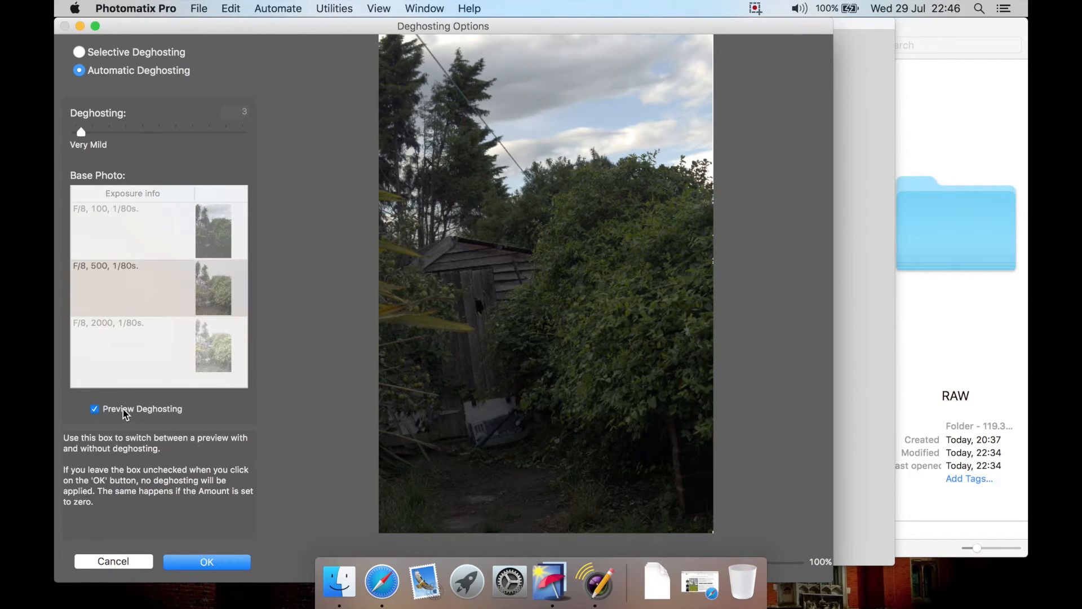
pyautogui.click(125, 414)
pyautogui.click(125, 413)
pyautogui.click(125, 414)
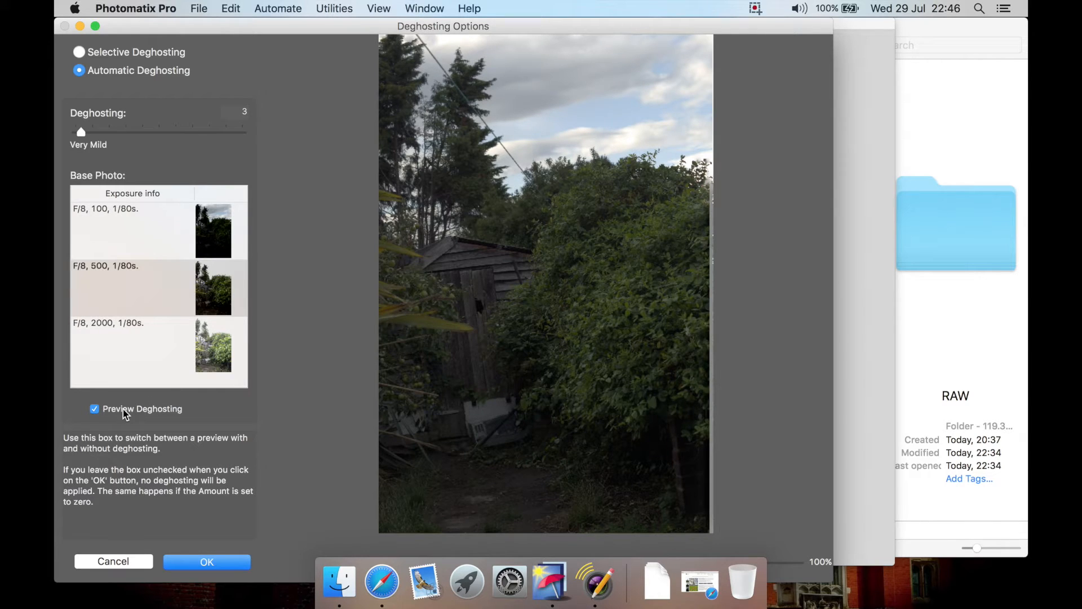
pyautogui.click(125, 414)
pyautogui.click(125, 413)
pyautogui.click(125, 414)
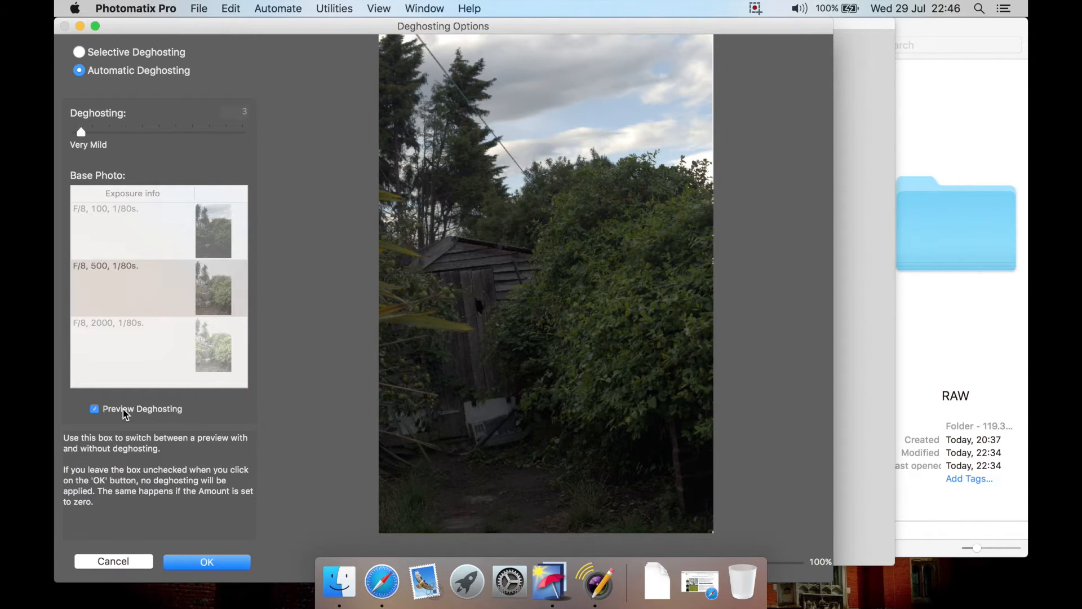
pyautogui.click(125, 414)
pyautogui.click(126, 413)
pyautogui.click(125, 413)
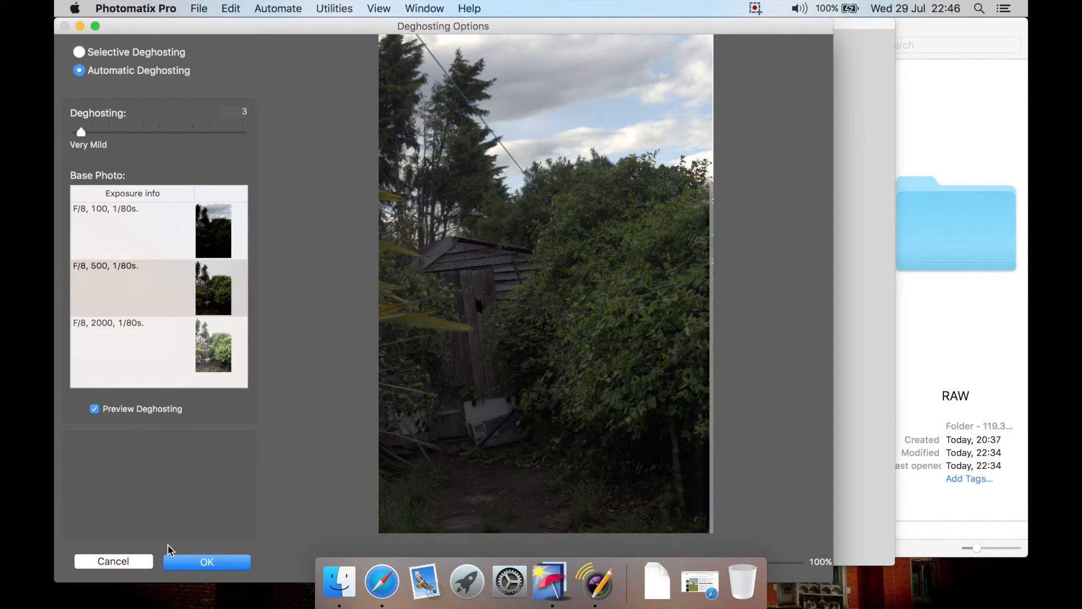
pyautogui.click(219, 566)
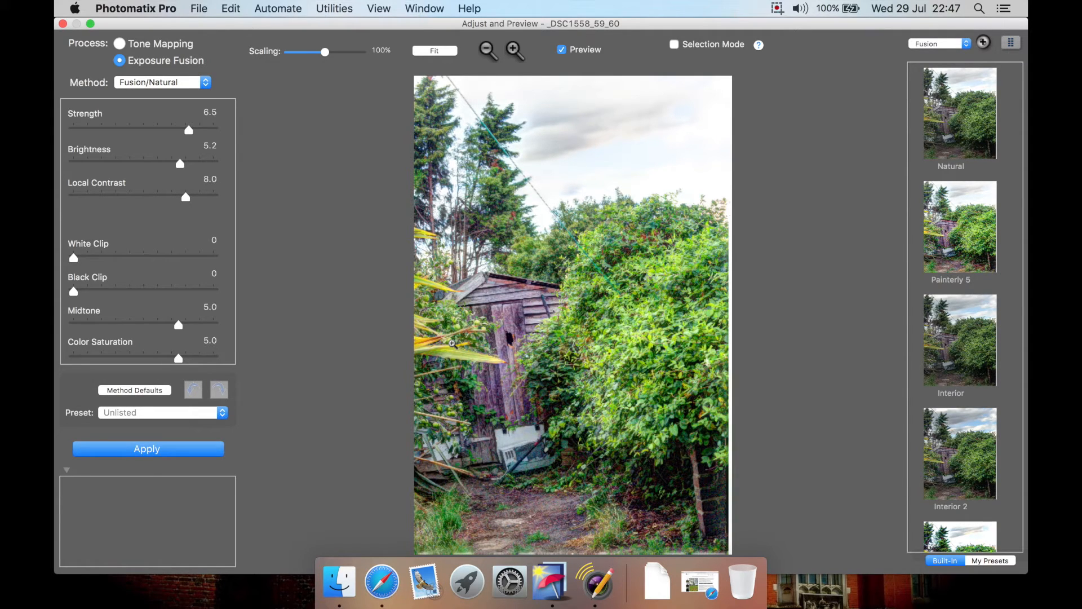
# Try the Fusion presets Painterly 5, Interior, Surreal 2, Soft 4 and B&W Natural on the merged image.
pyautogui.click(956, 221)
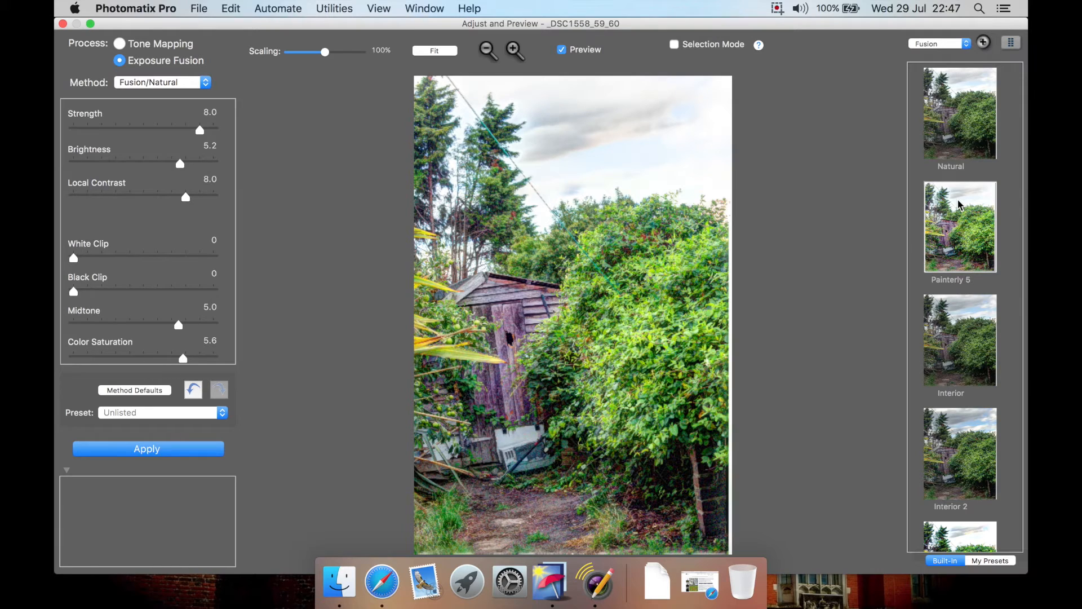
pyautogui.click(969, 322)
pyautogui.scroll(-2, 968, 321)
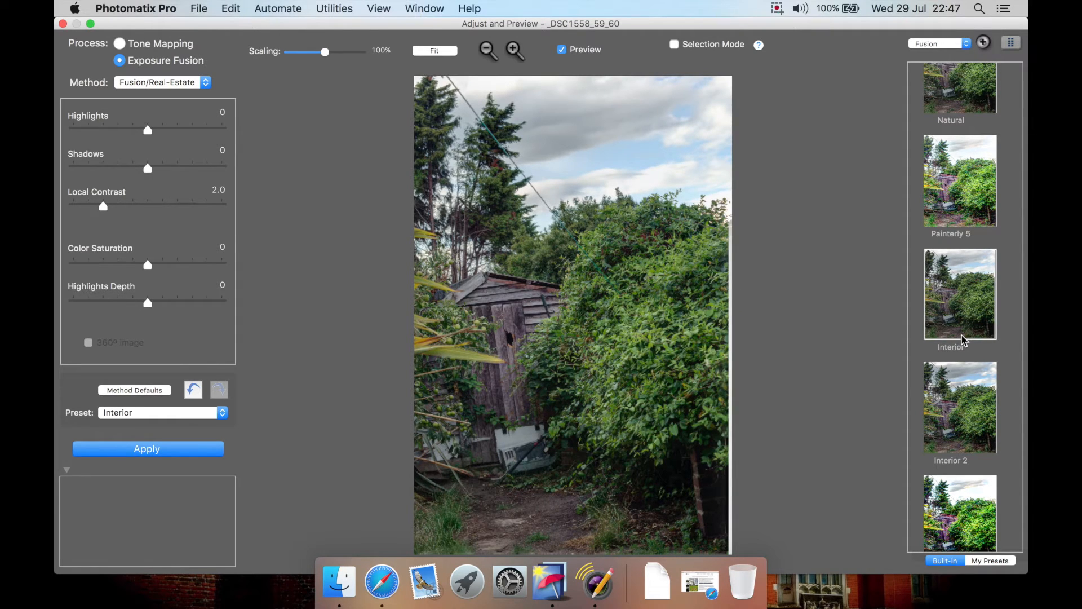
pyautogui.scroll(-5, 964, 339)
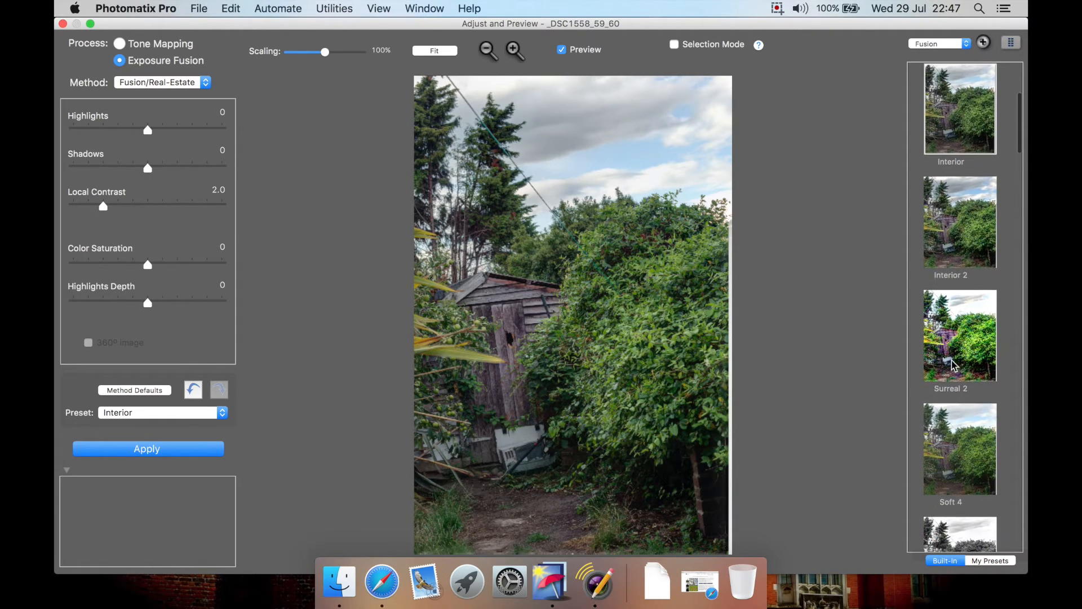
pyautogui.click(961, 344)
pyautogui.scroll(-2, 960, 372)
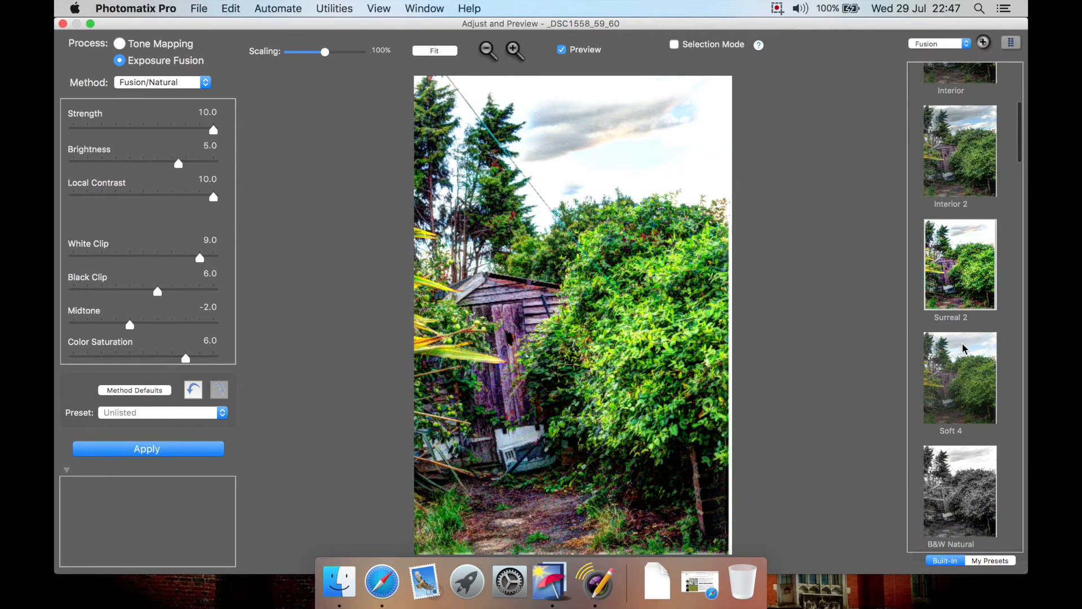
pyautogui.click(958, 405)
pyautogui.scroll(-2, 958, 404)
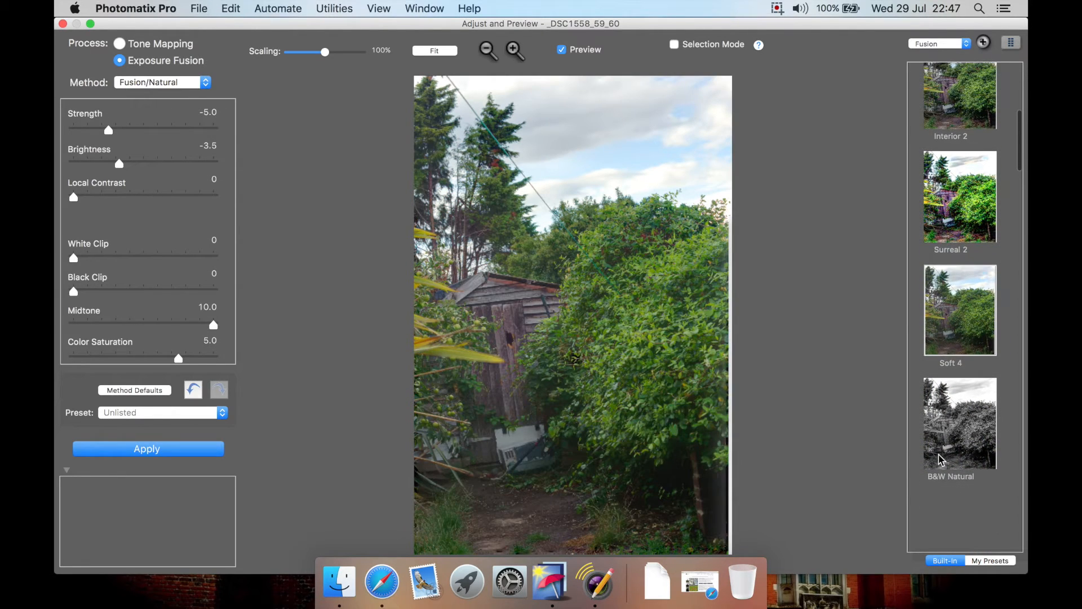
pyautogui.click(940, 459)
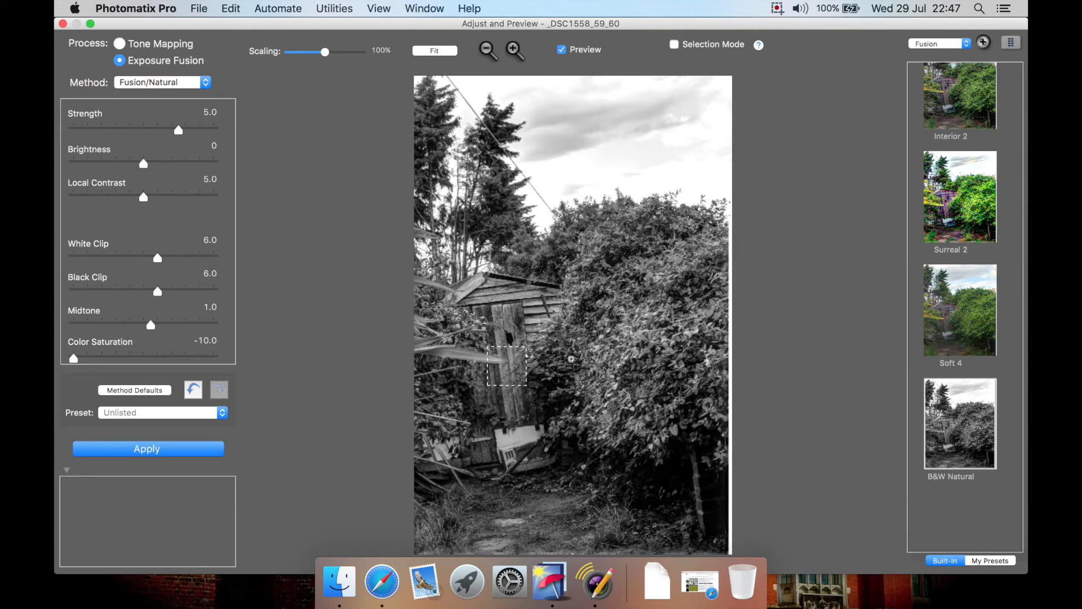
# Return to the Surreal 2 preset for comparison and apply the Natural fusion preset.
pyautogui.click(995, 286)
pyautogui.click(970, 195)
pyautogui.scroll(10, 970, 198)
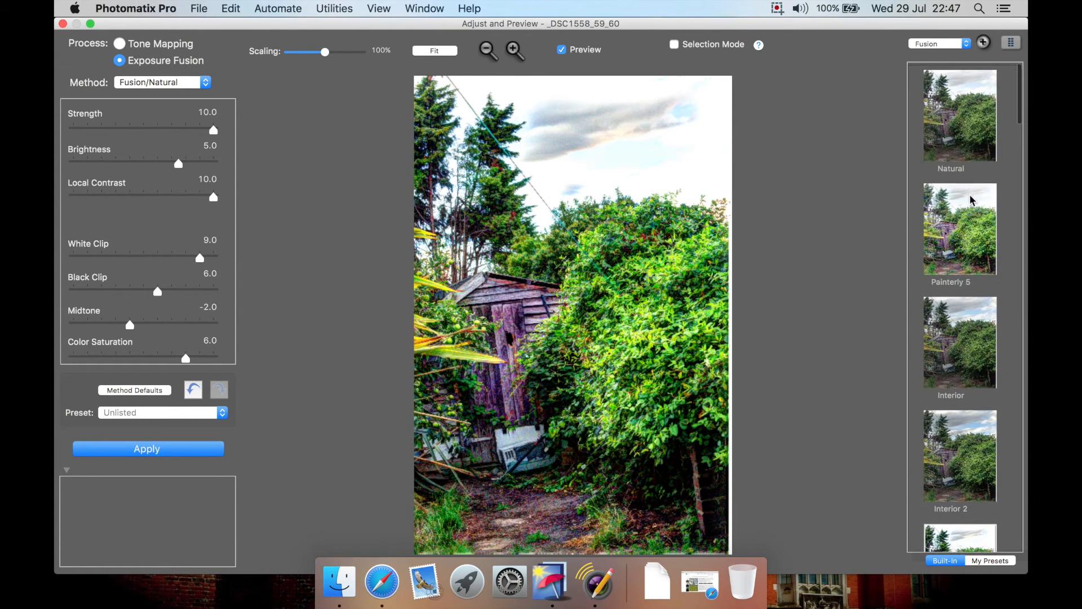
pyautogui.click(958, 128)
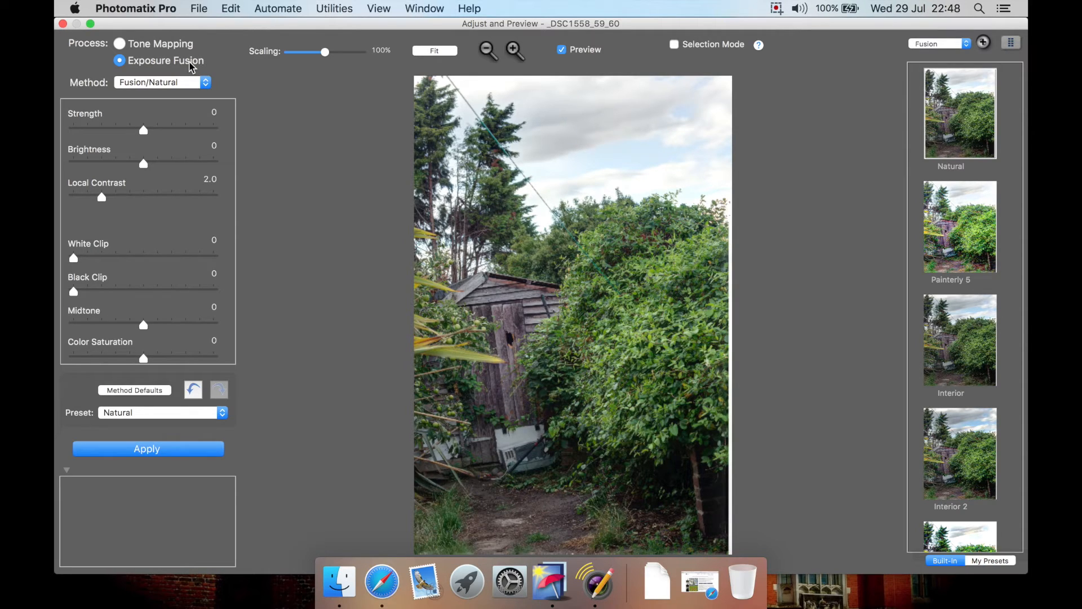
# Compare the Tone Mapping process with the Natural exposure fusion preset, ending on Tone Mapping.
pyautogui.click(121, 45)
pyautogui.click(962, 128)
pyautogui.click(120, 44)
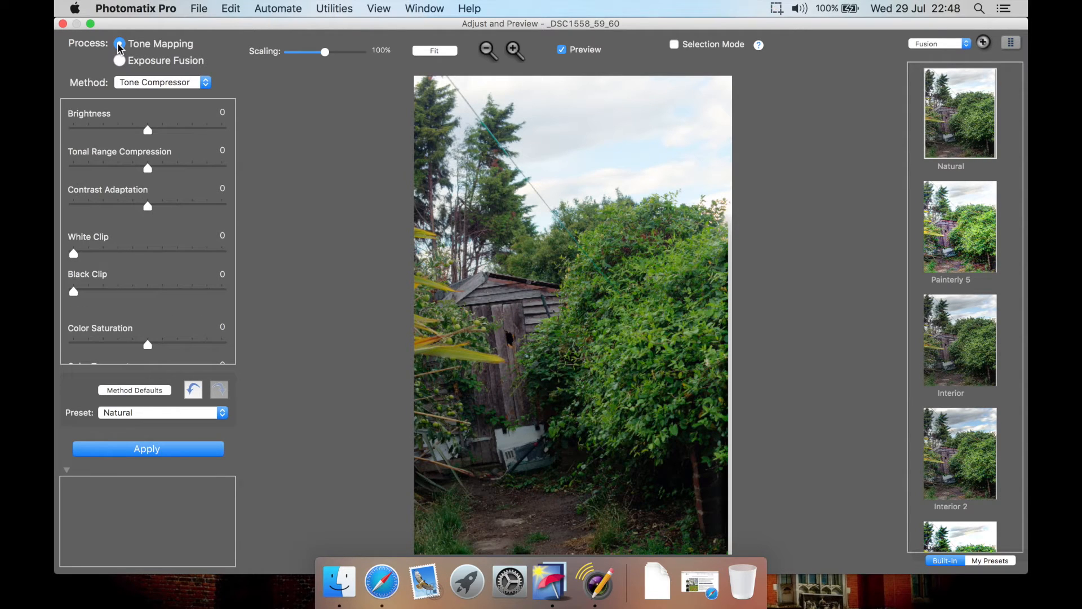
pyautogui.click(967, 122)
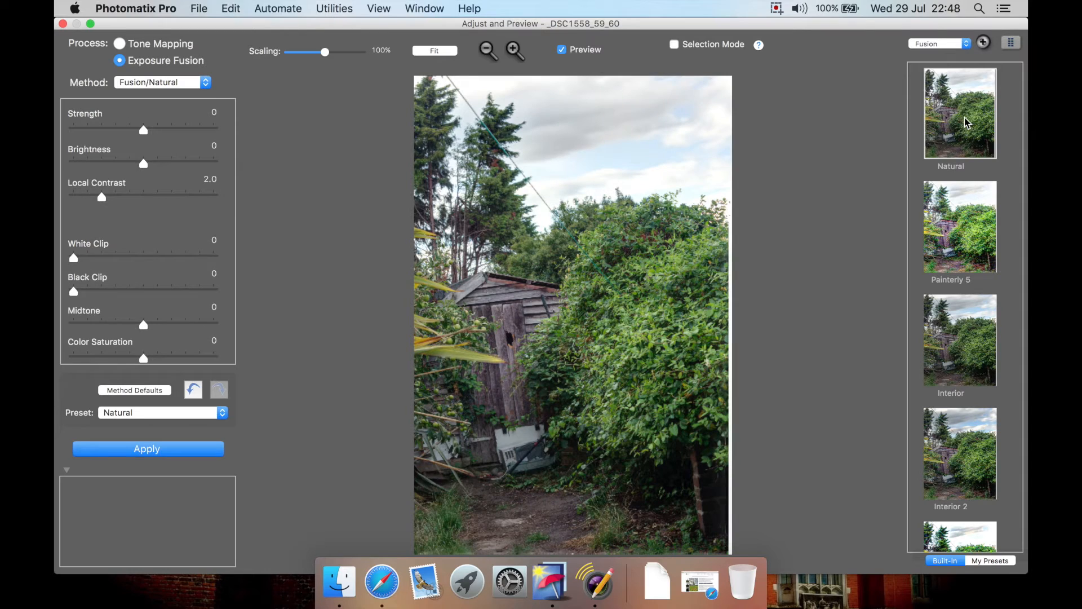
pyautogui.click(122, 45)
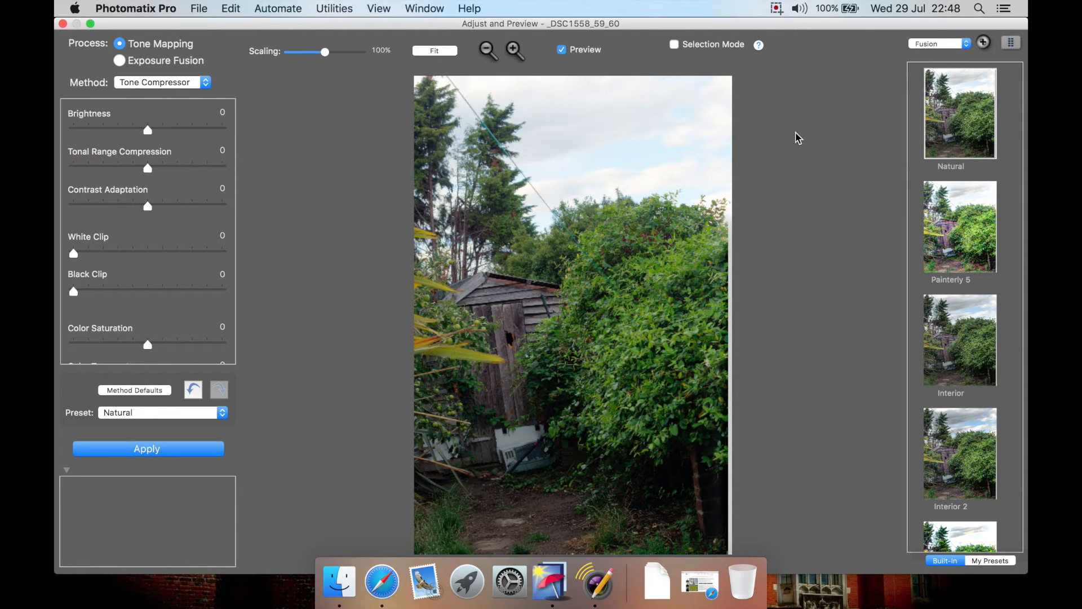
# Show all built-in presets, try the Default preset, and apply the Balanced preset.
pyautogui.scroll(-4, 962, 242)
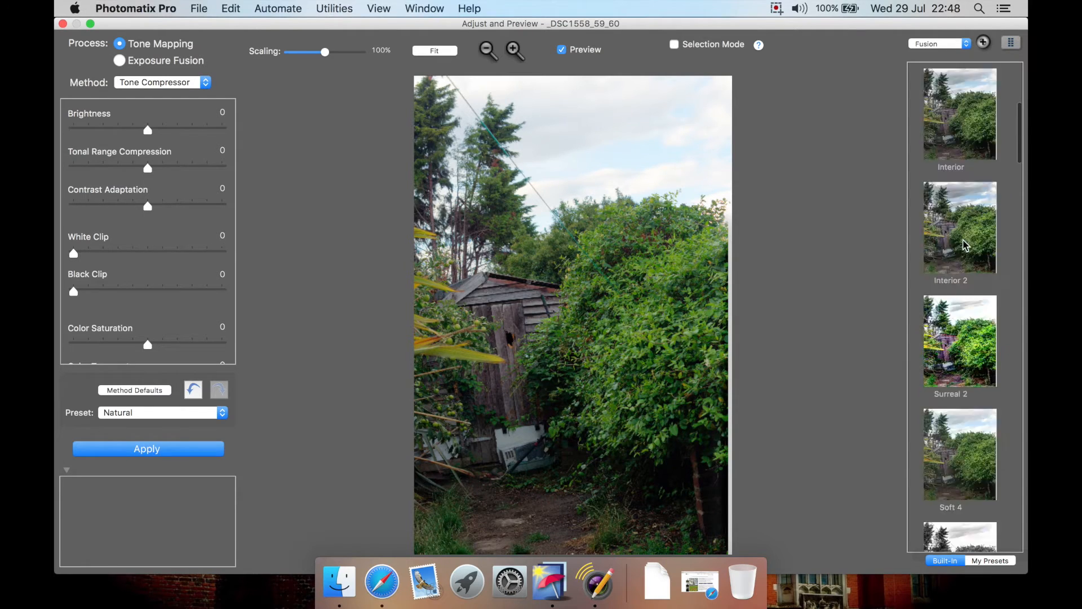
pyautogui.scroll(4, 965, 245)
pyautogui.click(940, 44)
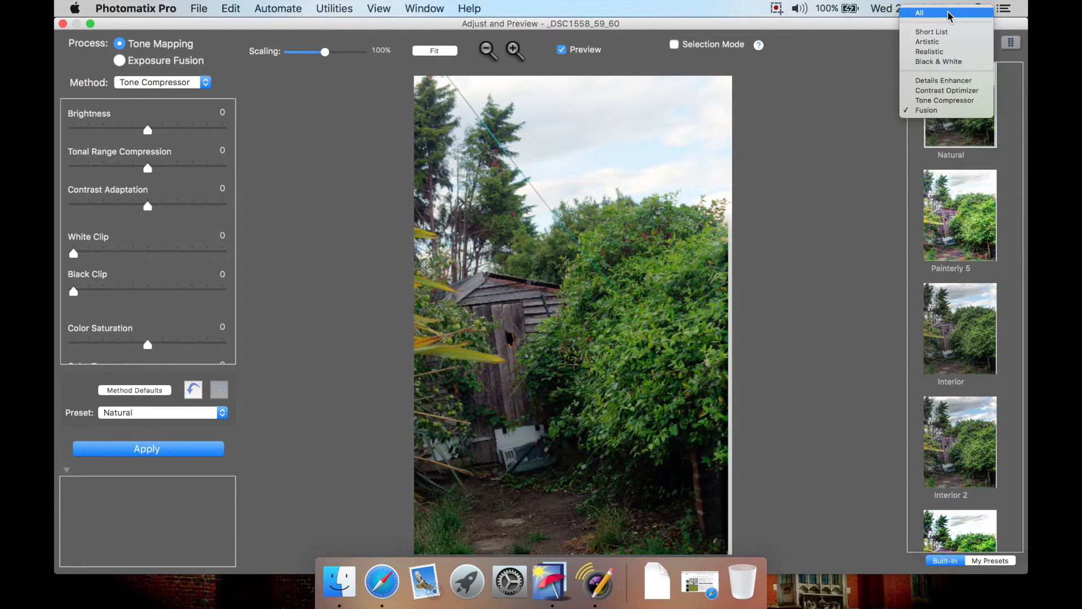
pyautogui.click(948, 16)
pyautogui.click(949, 133)
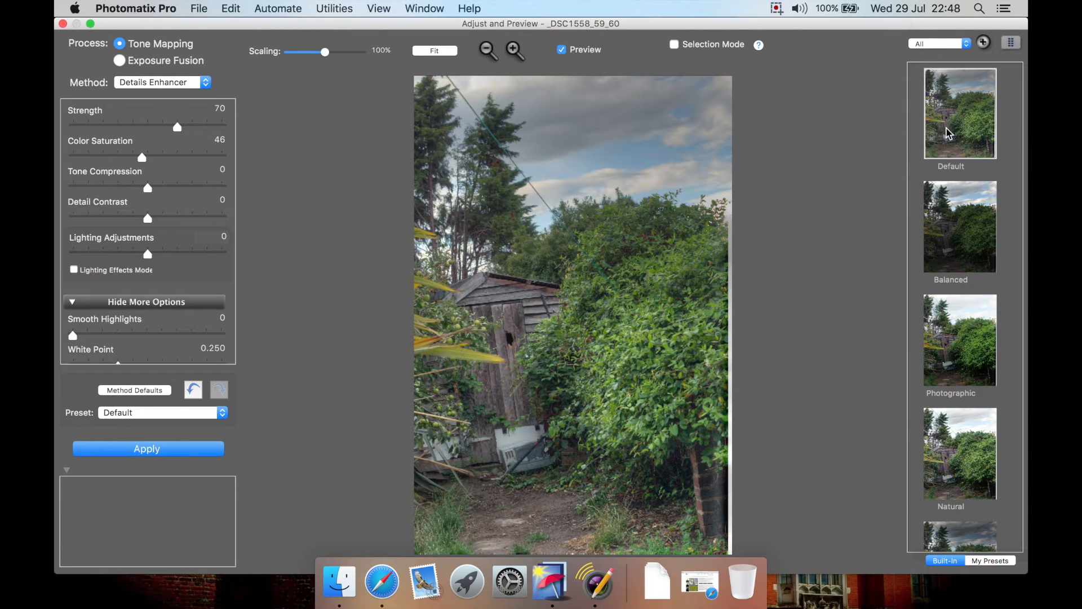
pyautogui.click(144, 392)
pyautogui.click(962, 231)
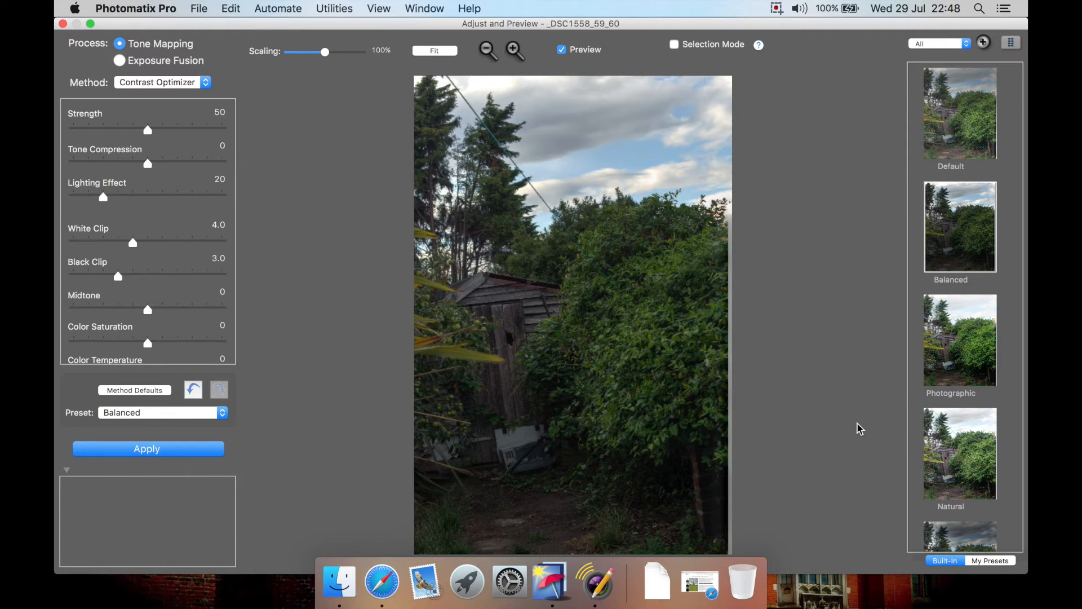
# Try the Photographic, Natural and Vibrant built-in presets on the merged image.
pyautogui.click(966, 384)
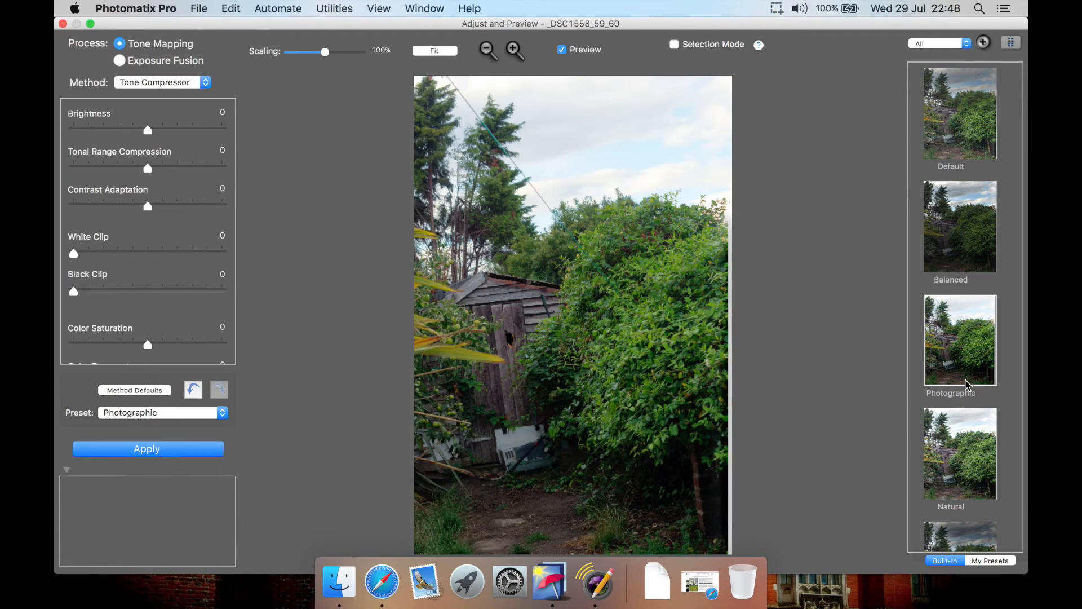
pyautogui.click(960, 434)
pyautogui.scroll(-6, 962, 420)
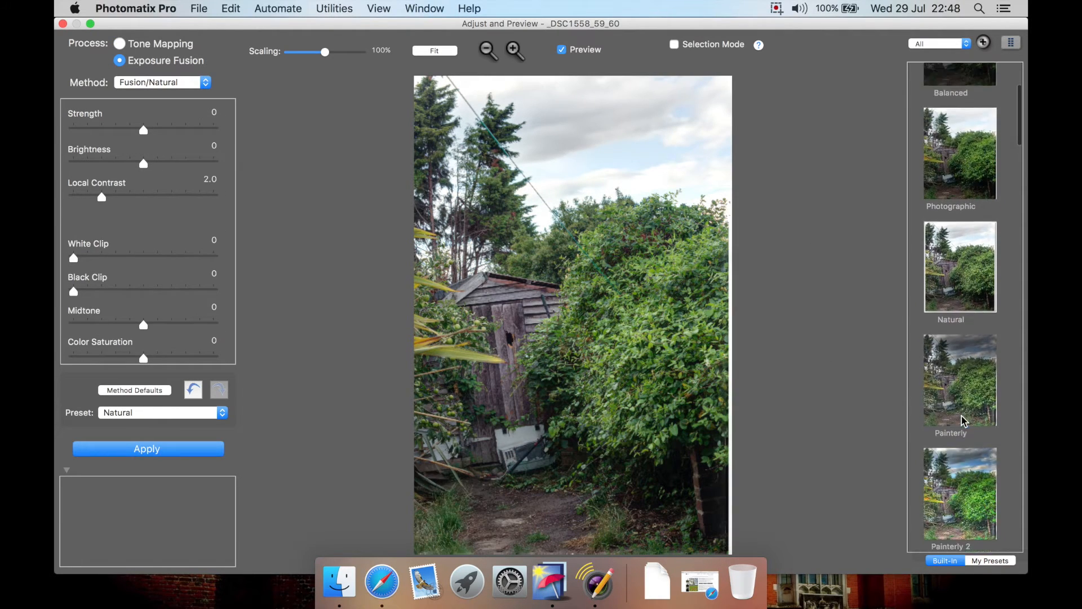
pyautogui.scroll(-10, 963, 420)
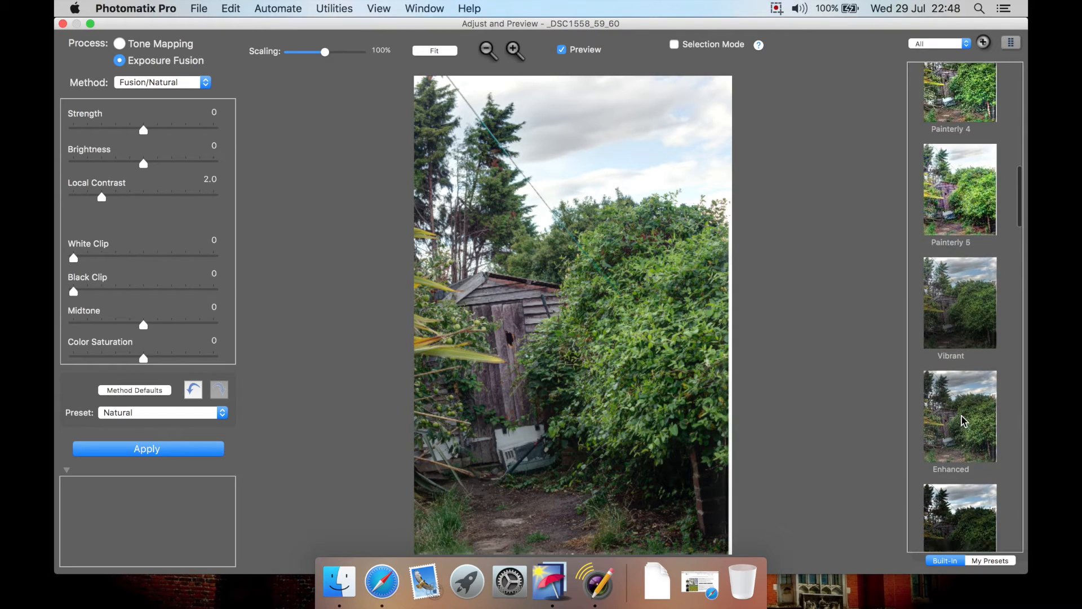
pyautogui.click(989, 159)
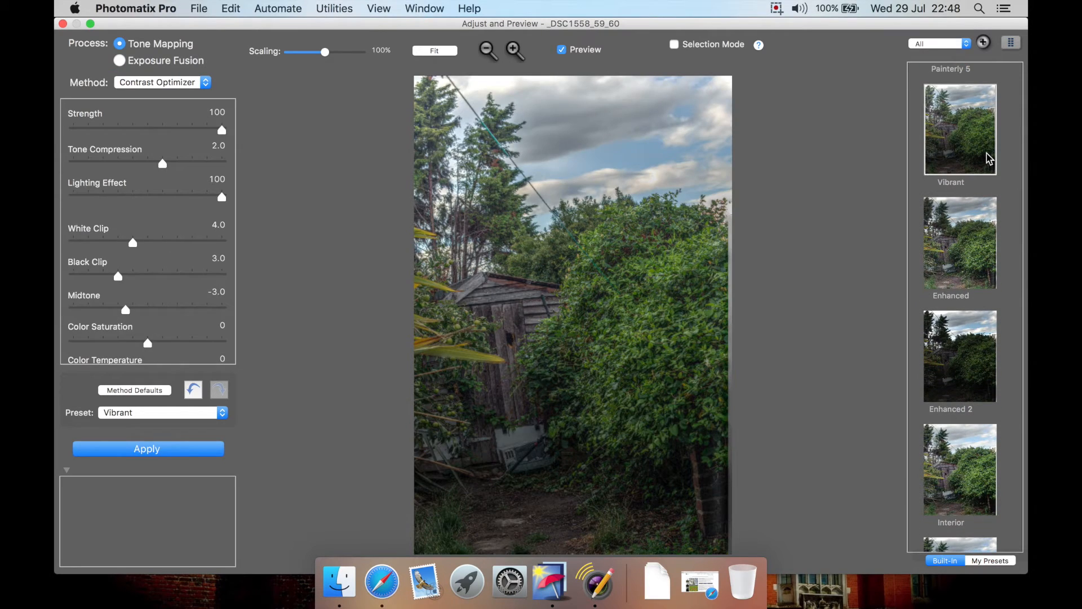
# Try the Surreal and Grunge presets on the merged image.
pyautogui.scroll(-8, 992, 318)
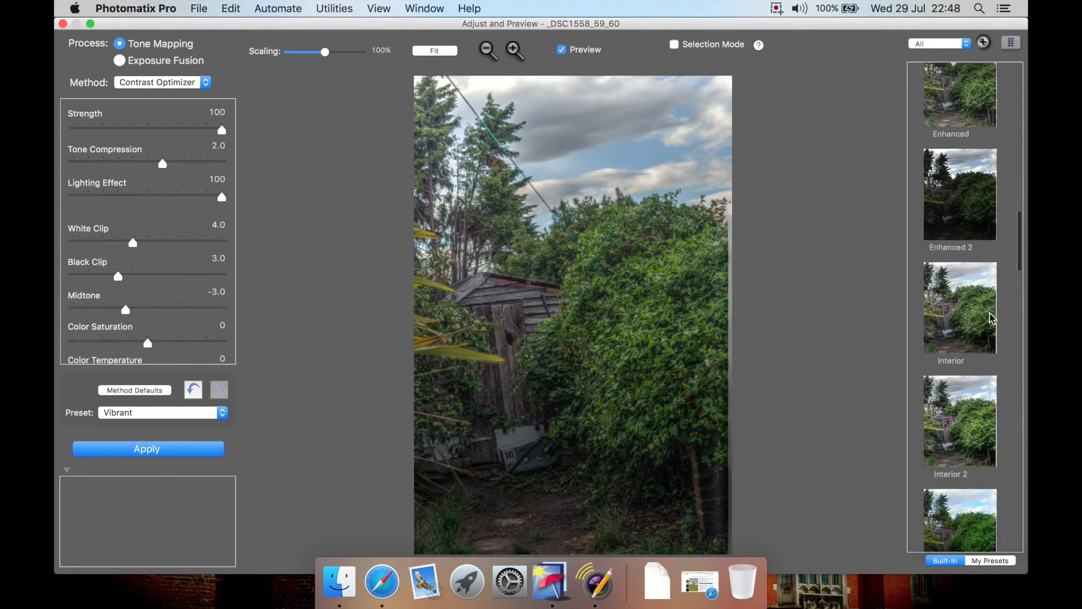
pyautogui.click(958, 302)
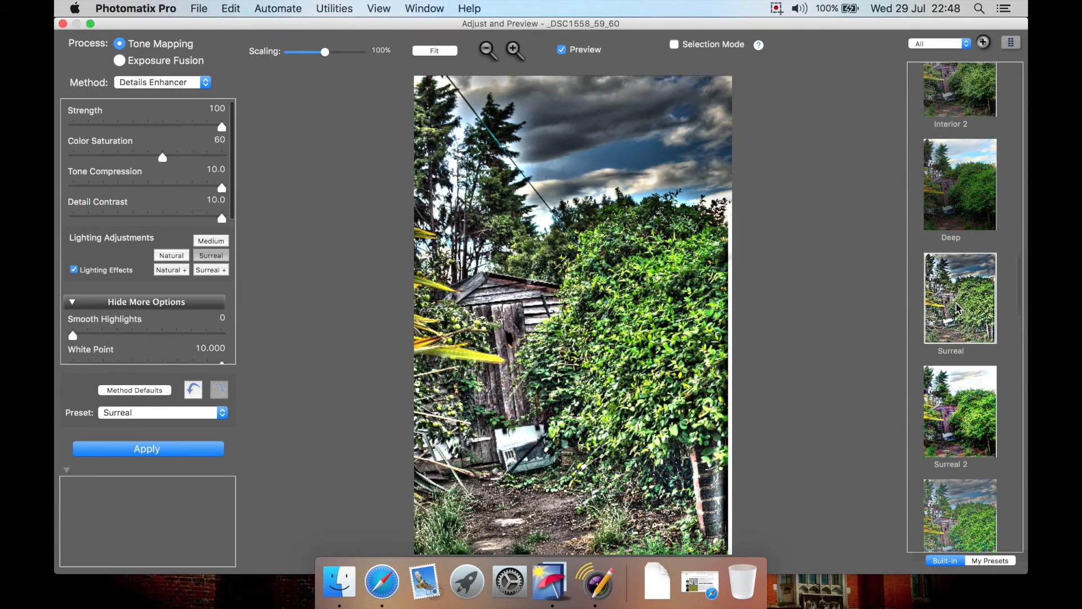
pyautogui.scroll(-4, 961, 408)
pyautogui.scroll(-3, 962, 395)
pyautogui.click(972, 180)
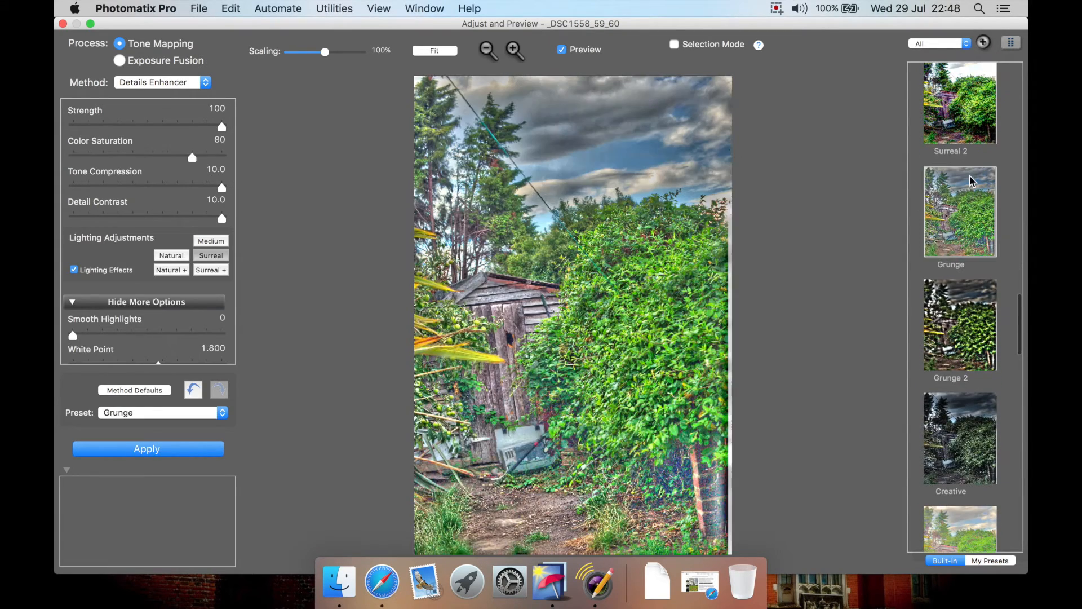
# Try the Creative preset and the Soft preset on the merged image.
pyautogui.scroll(-5, 953, 316)
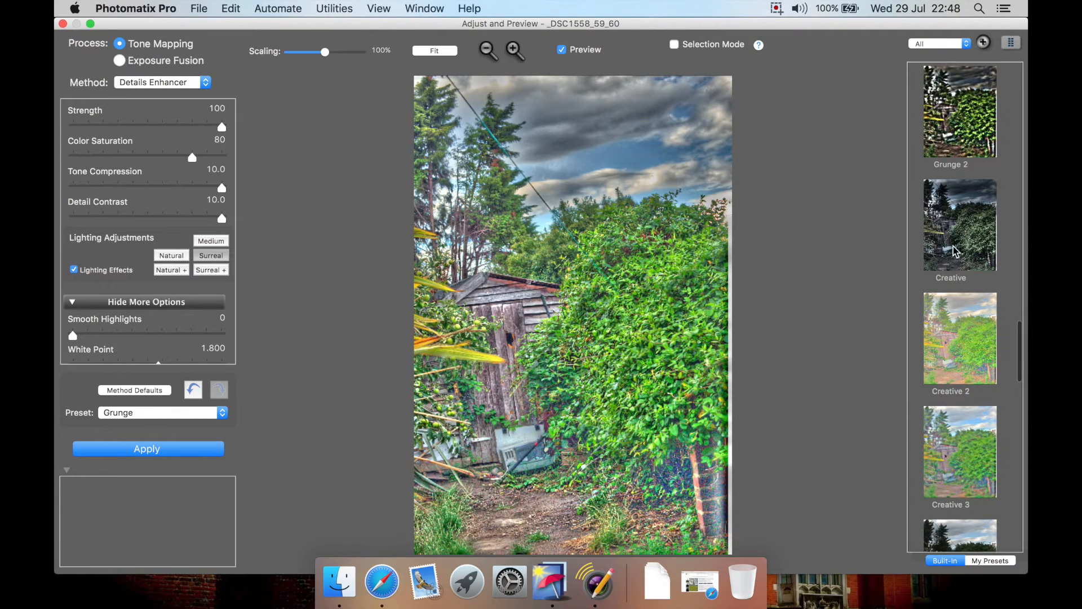
pyautogui.click(957, 252)
pyautogui.scroll(-4, 969, 405)
pyautogui.scroll(3, 972, 409)
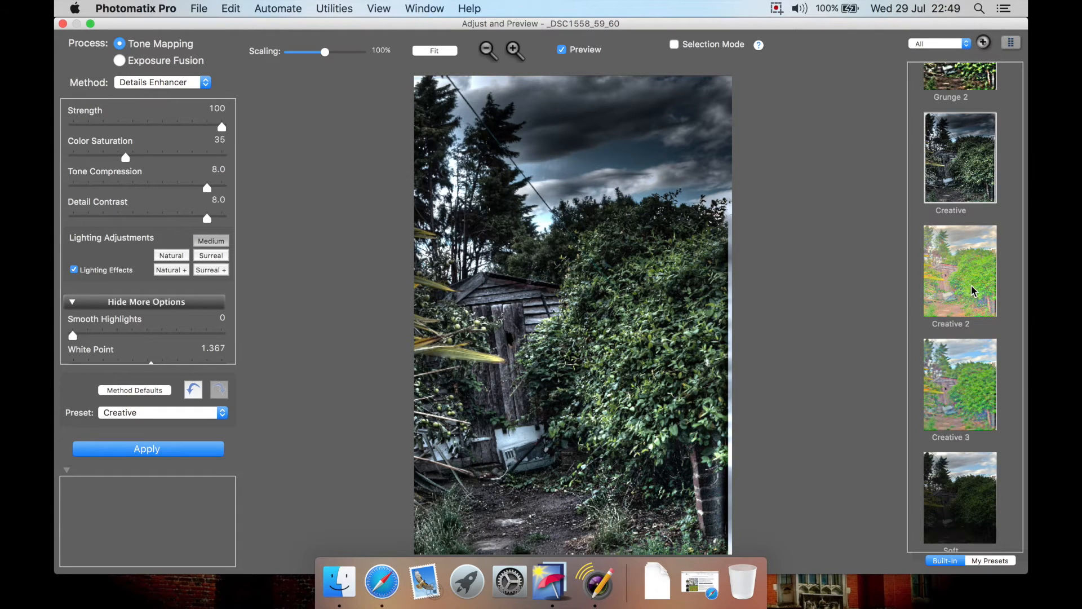
pyautogui.scroll(-5, 947, 315)
pyautogui.click(951, 293)
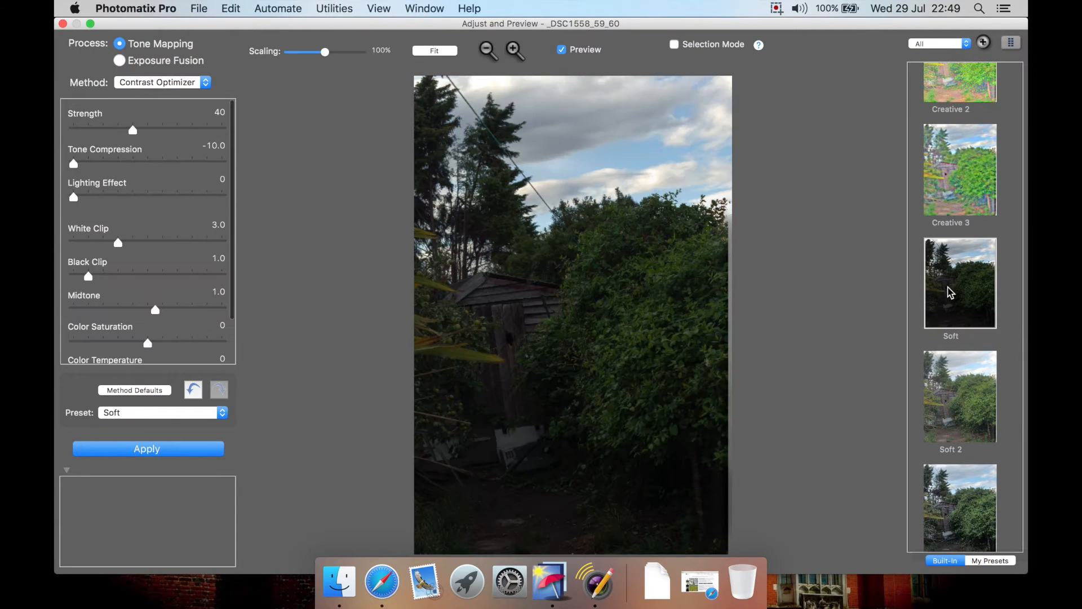
# Try the Smooth preset and the Monochrome preset on the merged image.
pyautogui.scroll(-9, 947, 316)
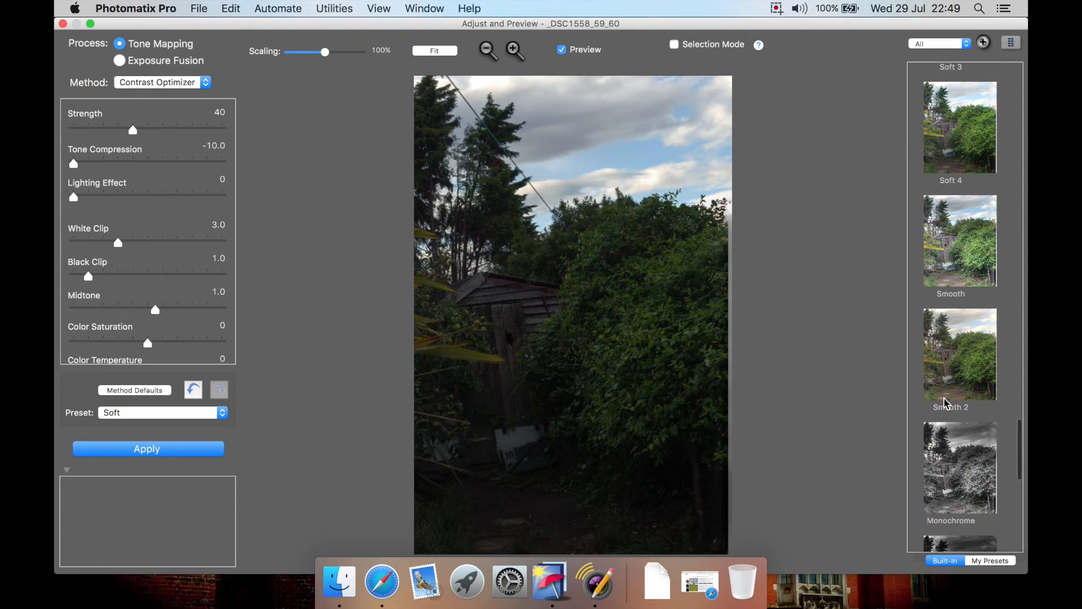
pyautogui.click(961, 265)
pyautogui.scroll(-6, 963, 395)
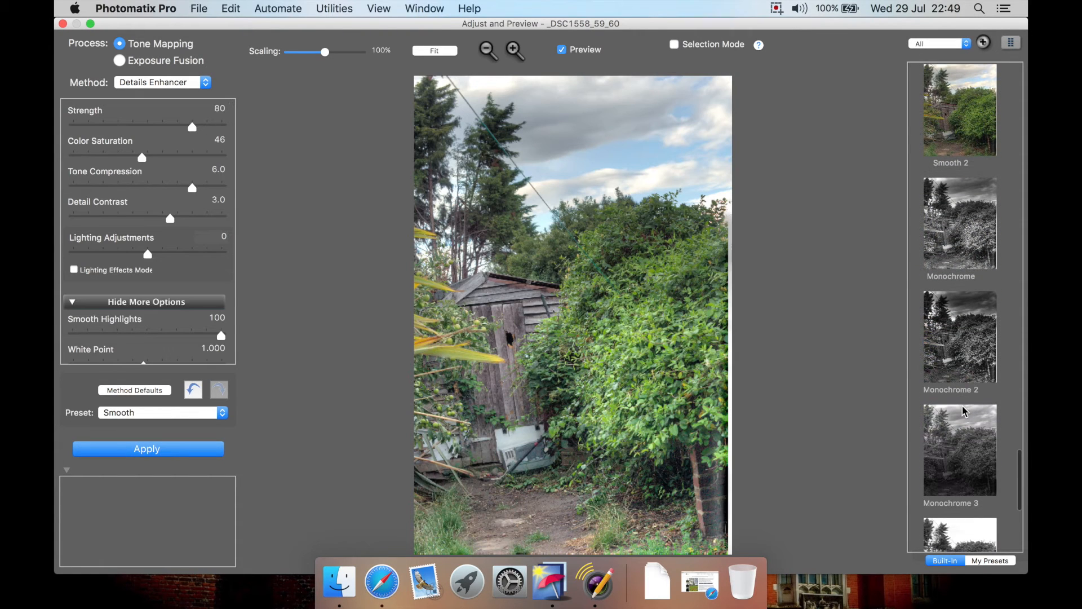
pyautogui.click(958, 242)
pyautogui.scroll(-1, 965, 368)
pyautogui.scroll(-6, 965, 367)
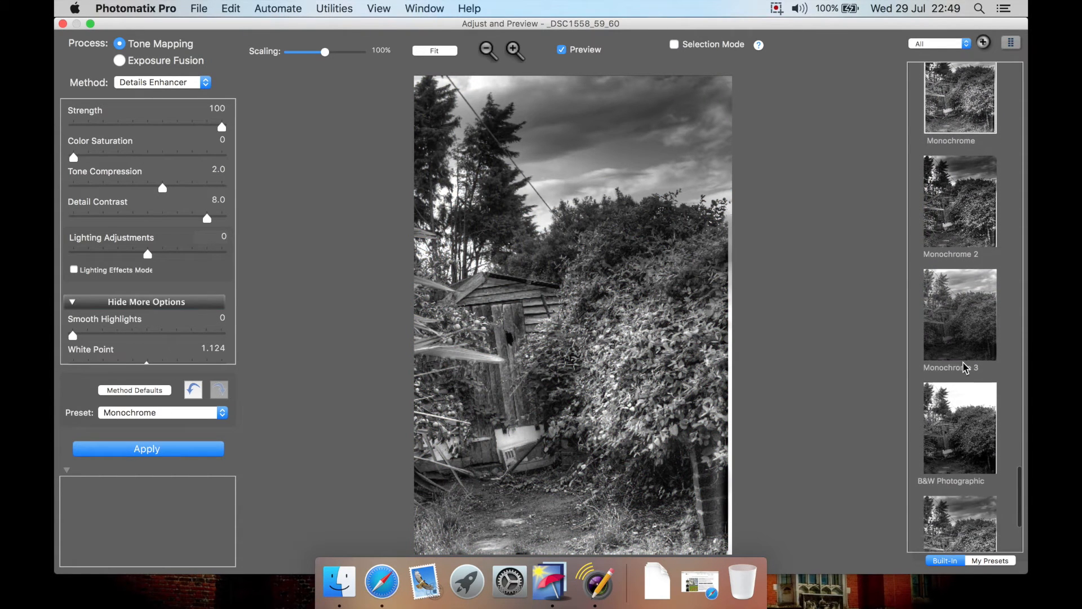
# Try the B&W Photographic, B&W Artistic and B&W Natural presets, then return to the Default preset.
pyautogui.click(964, 251)
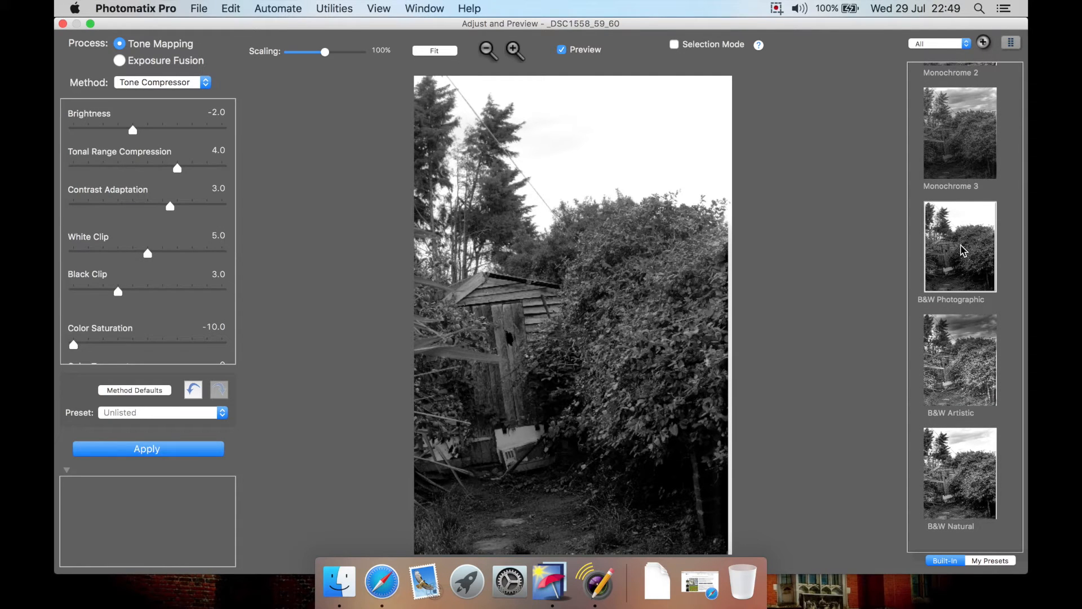
pyautogui.click(965, 341)
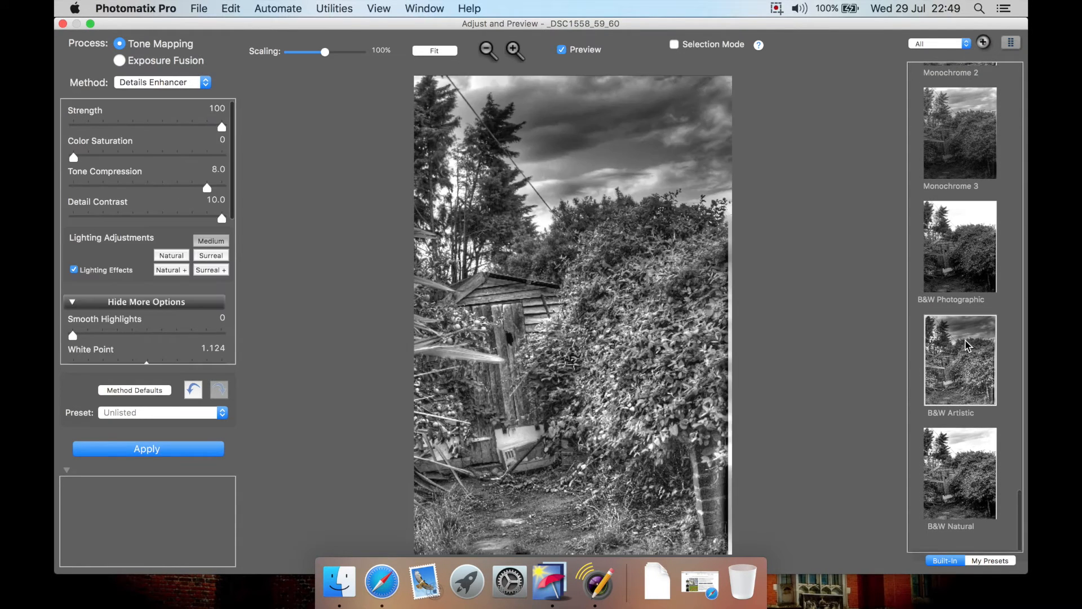
pyautogui.click(950, 488)
pyautogui.scroll(10, 966, 310)
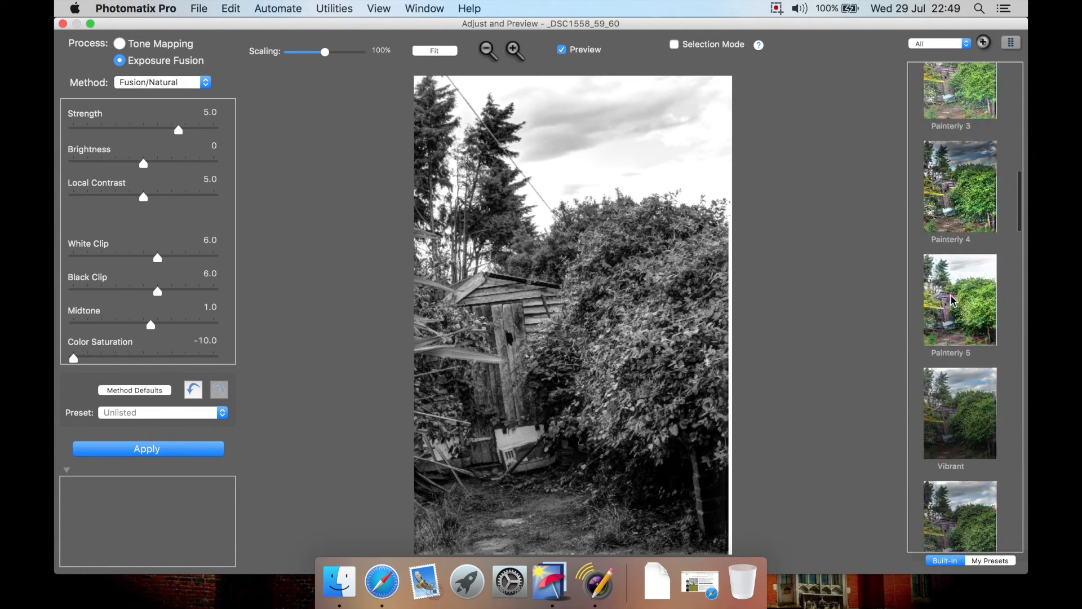
pyautogui.click(965, 143)
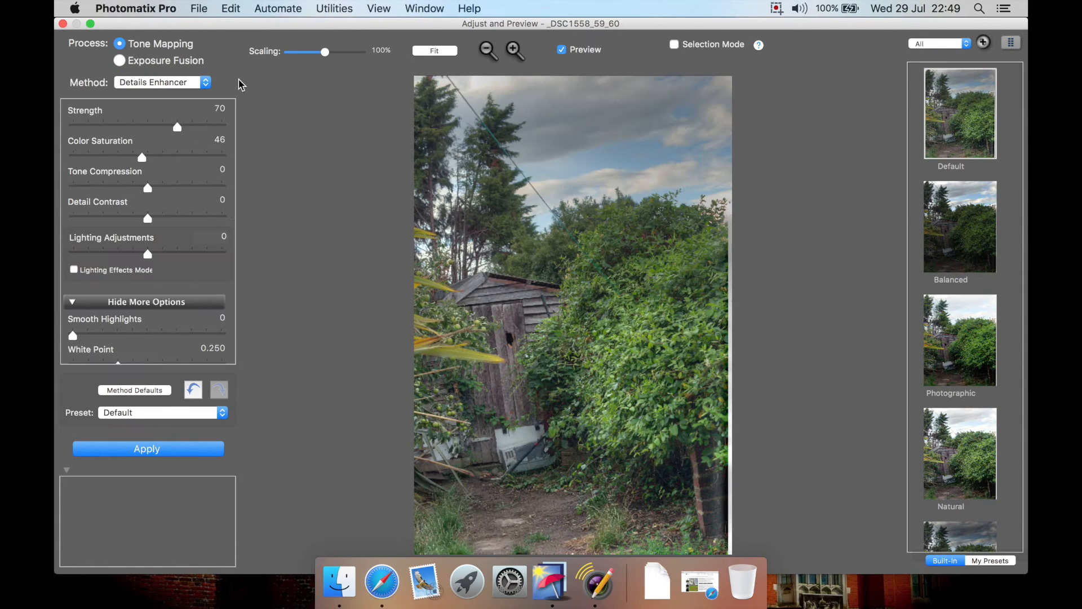
# Switch the process to Exposure Fusion and try the Fusion/Auto, Fusion/2 images and Average methods.
pyautogui.click(197, 66)
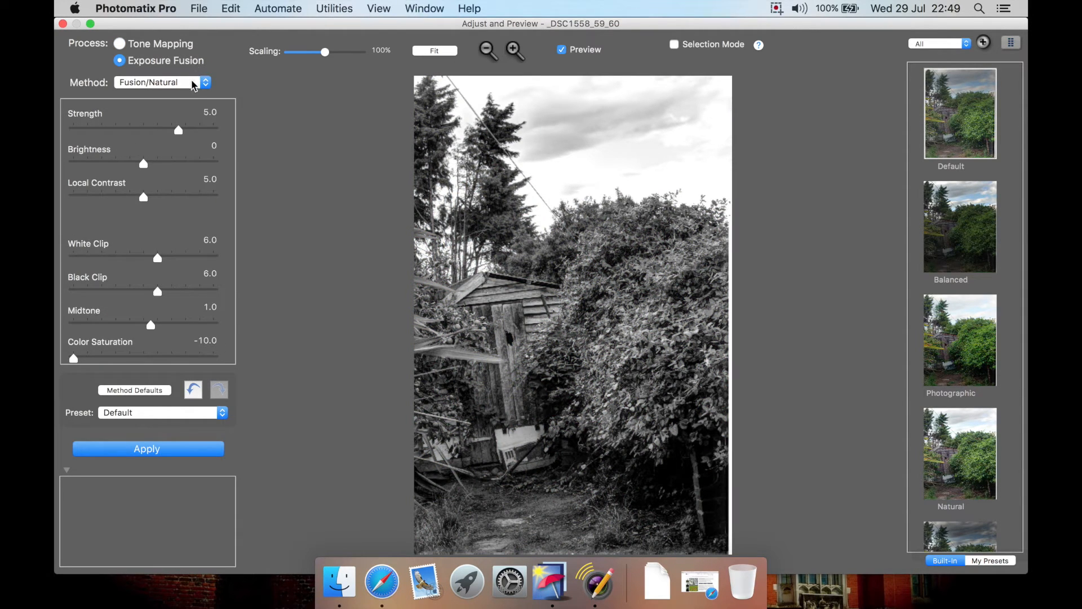
pyautogui.click(195, 84)
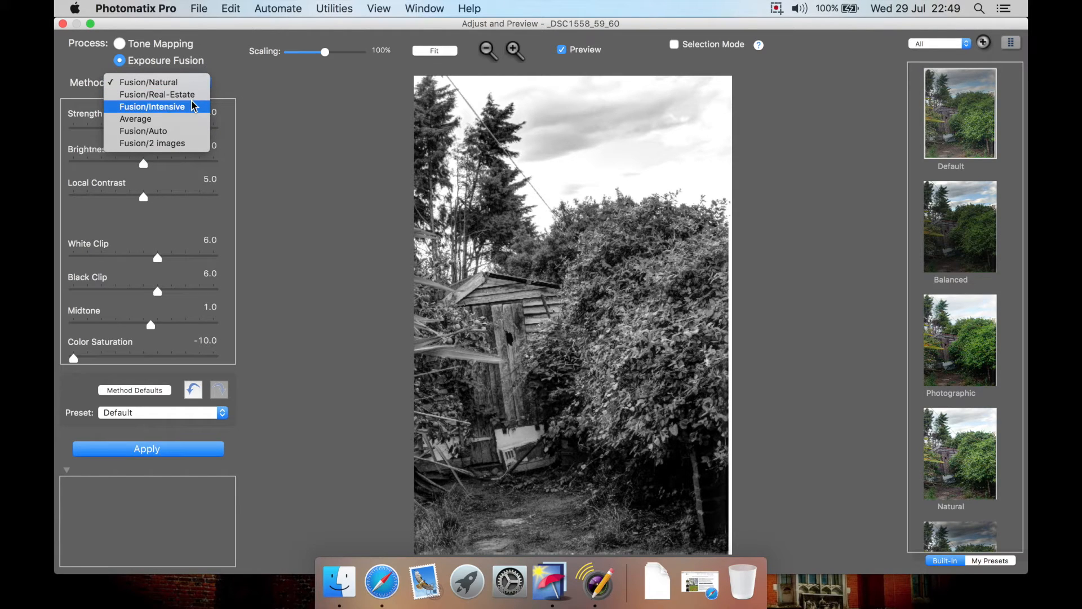
pyautogui.click(190, 132)
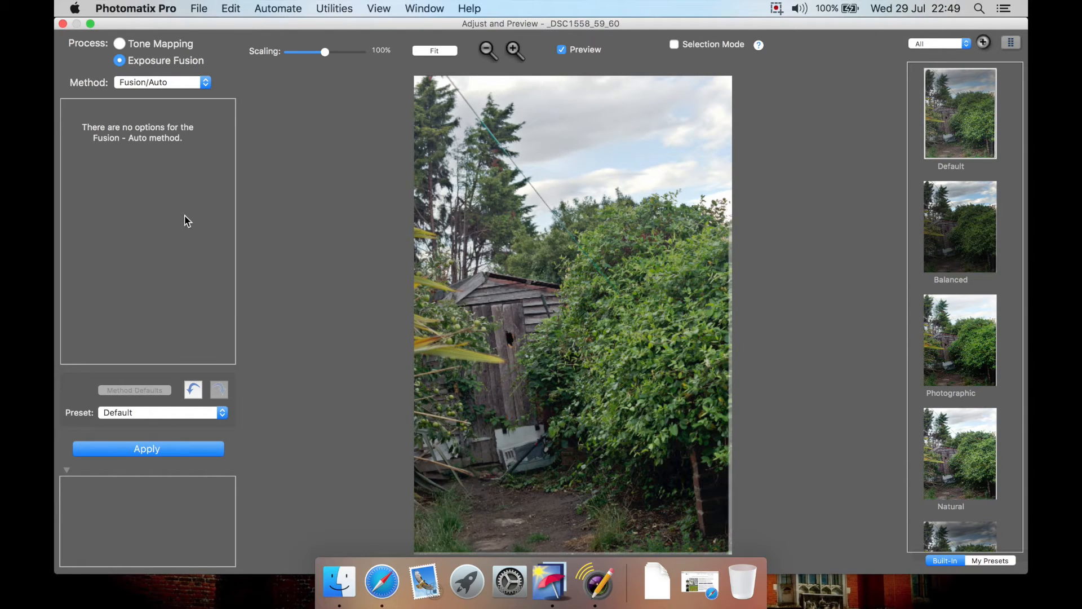
pyautogui.click(169, 85)
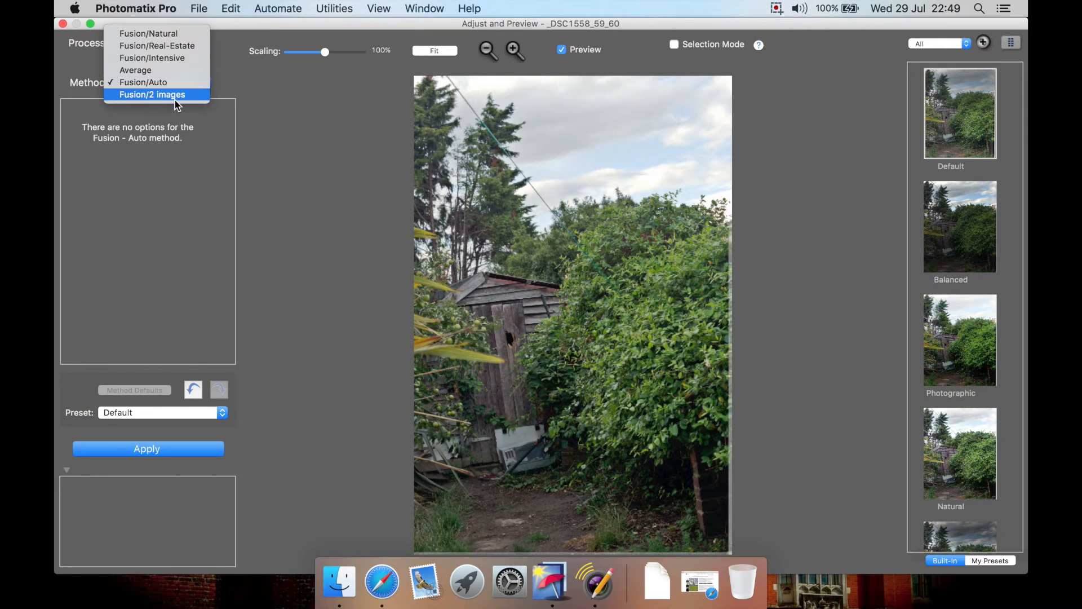
pyautogui.click(175, 102)
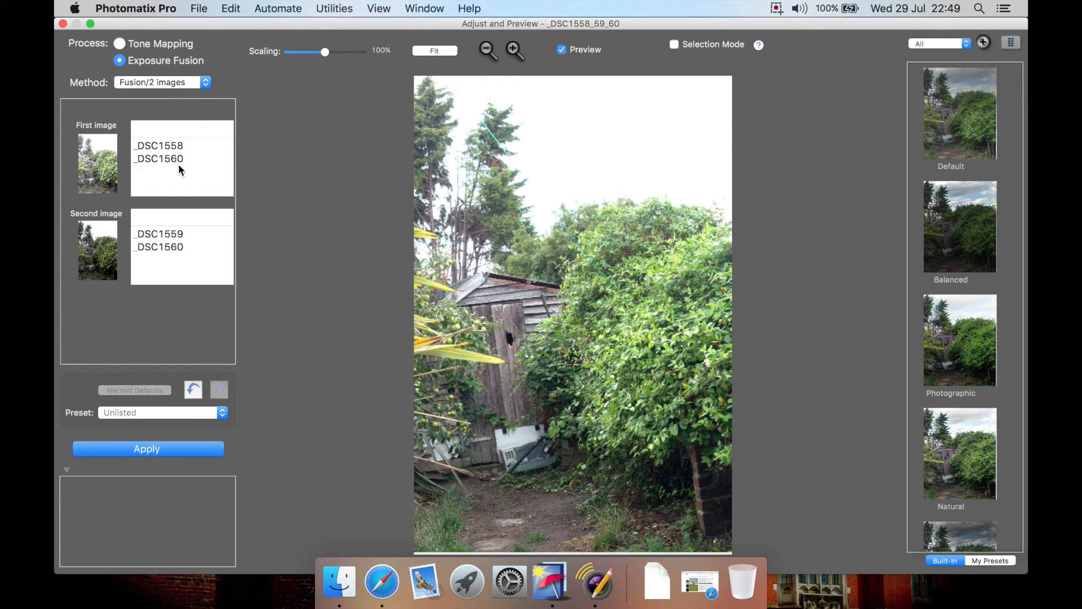
pyautogui.click(192, 84)
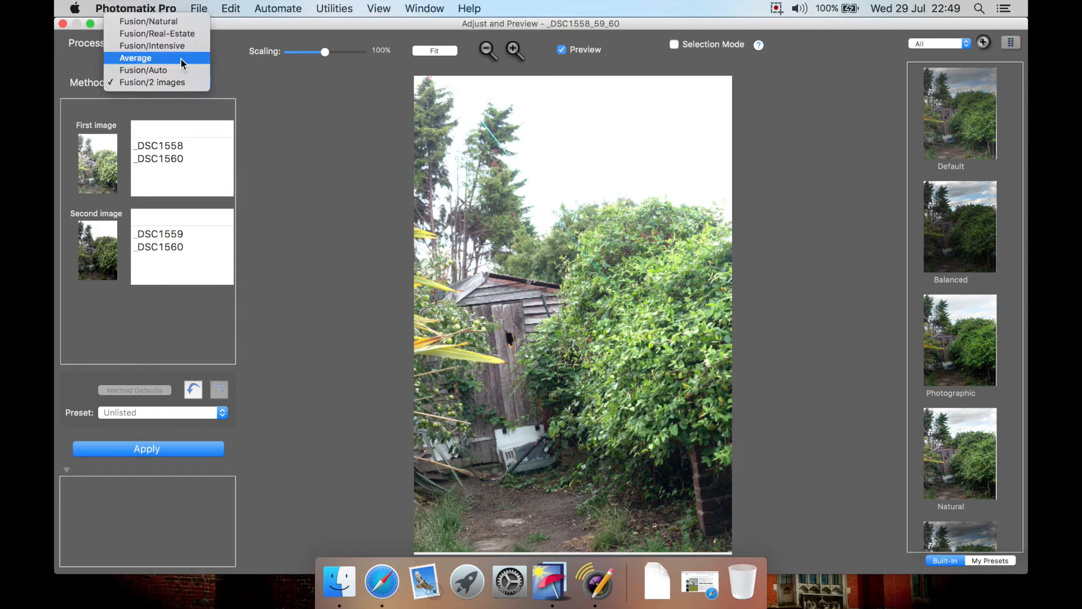
pyautogui.click(180, 59)
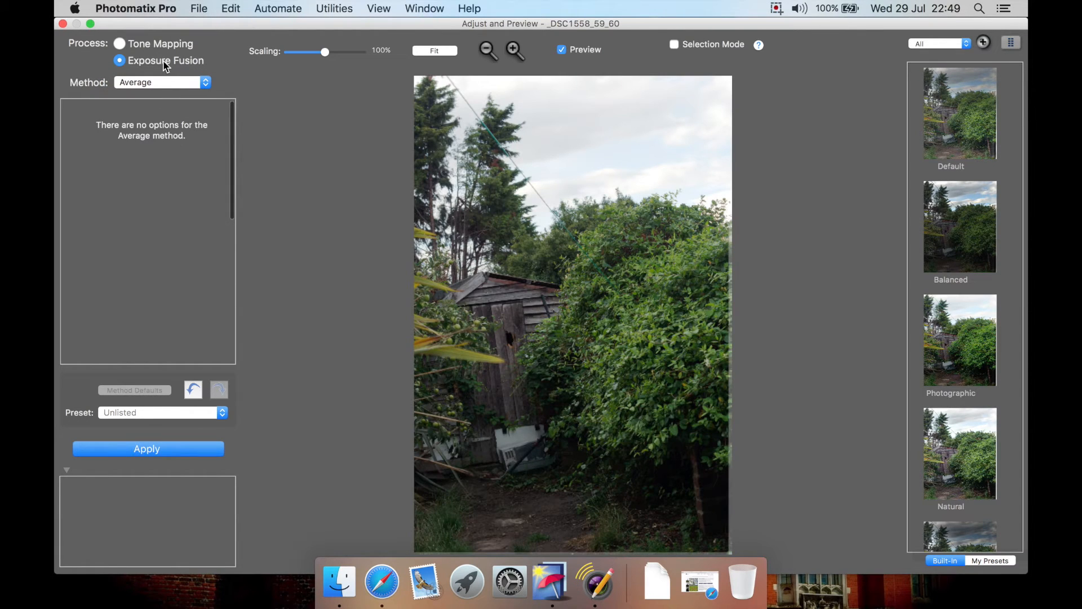
# Try the Fusion/Intensive method with Color Saturation raised to 7.2 and reduced to 3.7.
pyautogui.click(177, 79)
pyautogui.click(181, 71)
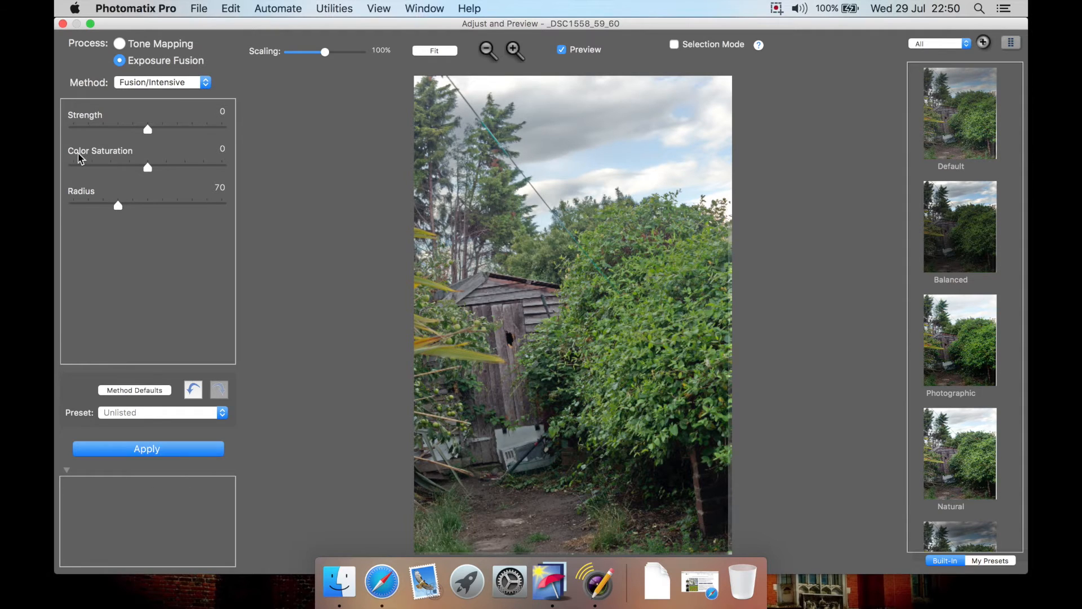
pyautogui.moveTo(131, 168)
pyautogui.moveTo(147, 169); pyautogui.dragTo(200, 174)
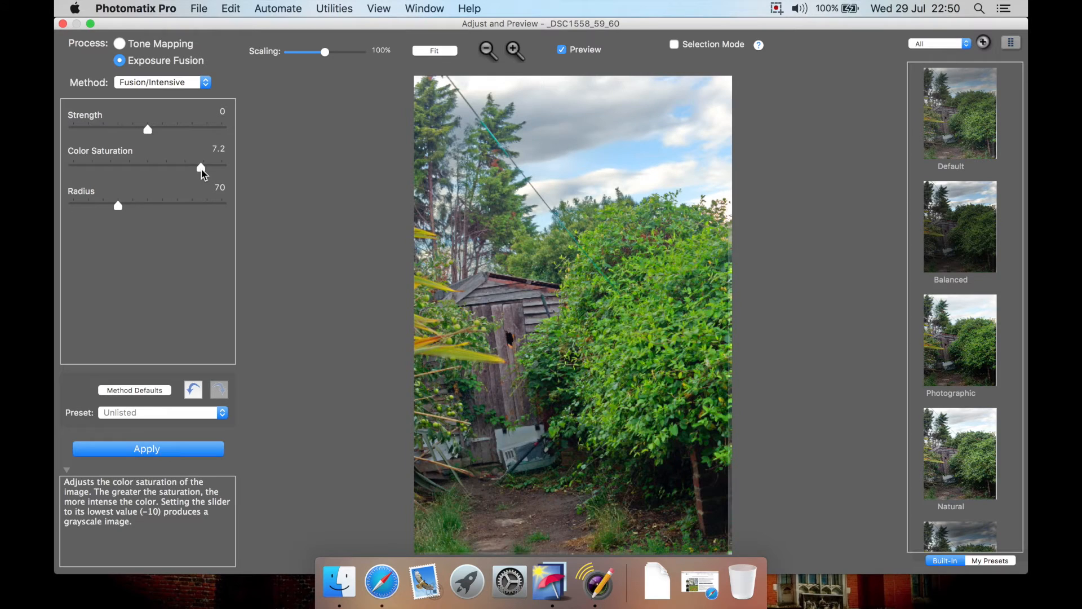
pyautogui.moveTo(201, 170); pyautogui.dragTo(175, 170)
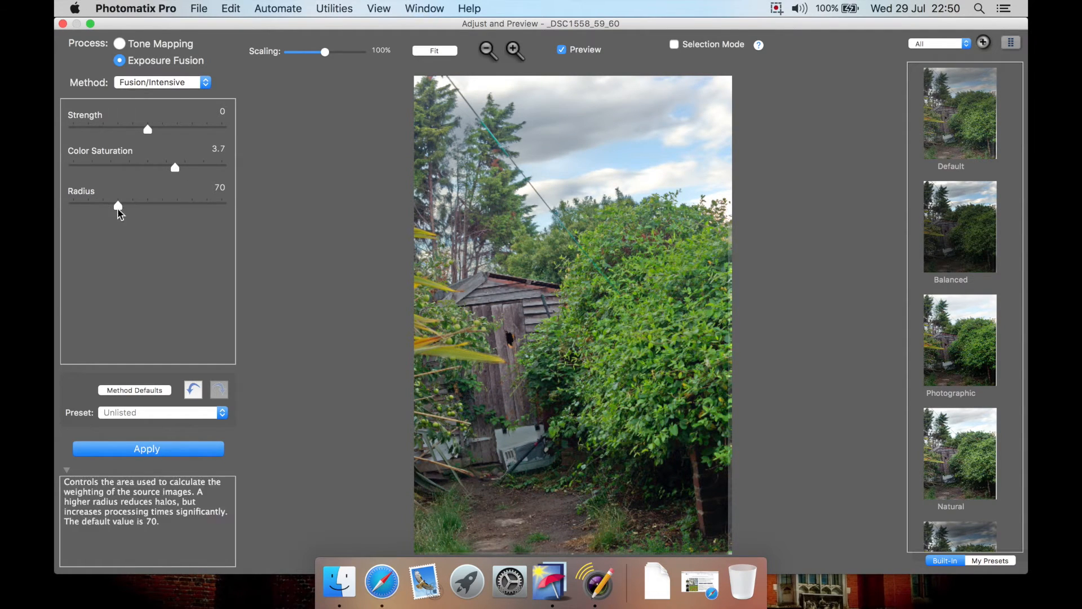
# Switch to the Fusion/Natural method, check the Default preset, return to Exposure Fusion and restore the method defaults.
pyautogui.click(172, 83)
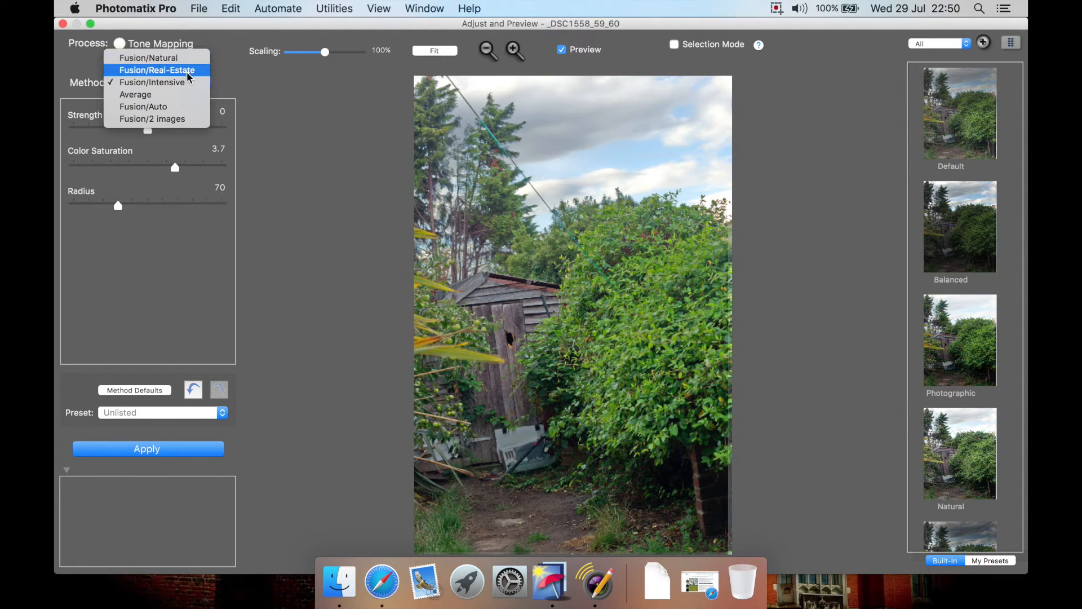
pyautogui.click(190, 58)
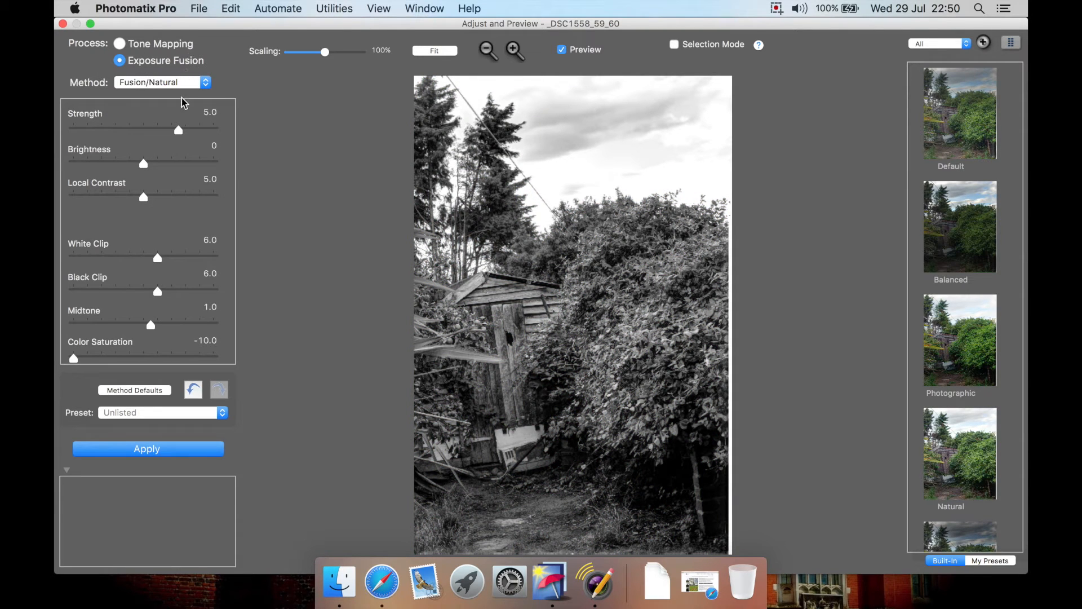
pyautogui.click(944, 140)
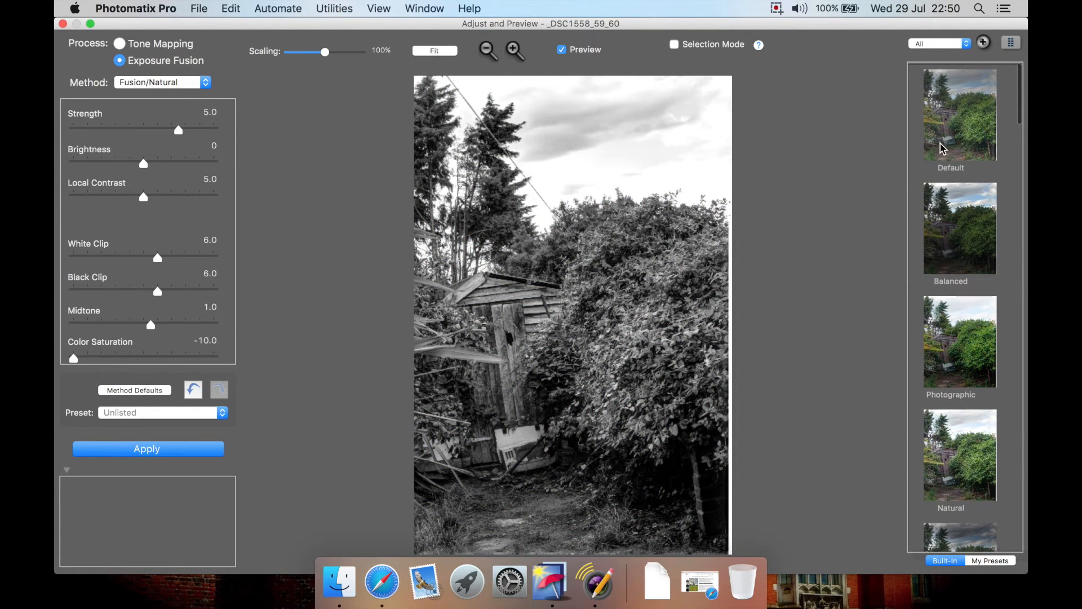
pyautogui.click(193, 66)
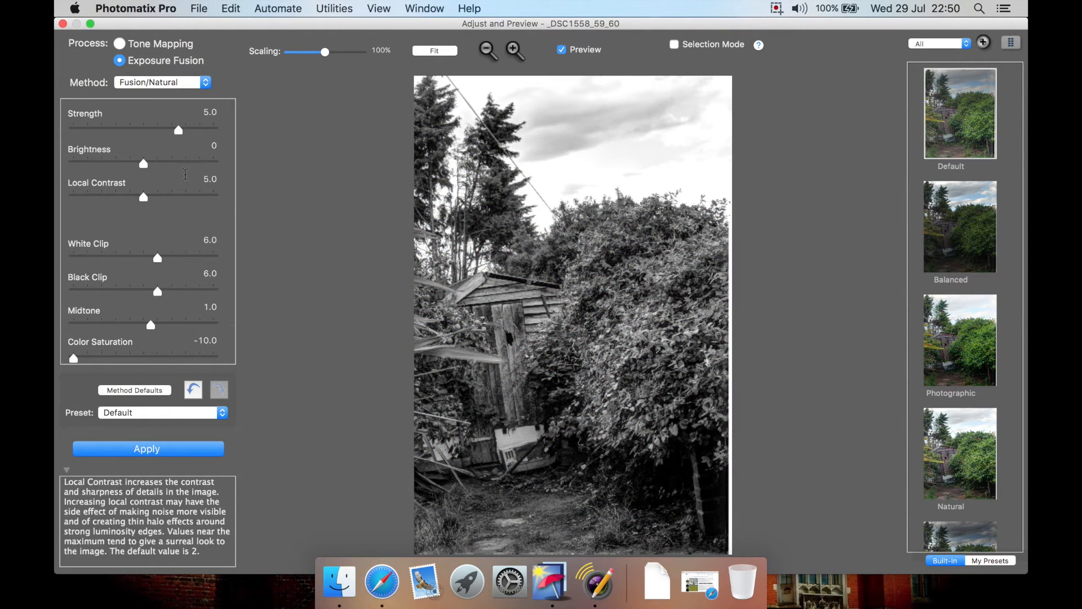
pyautogui.click(158, 390)
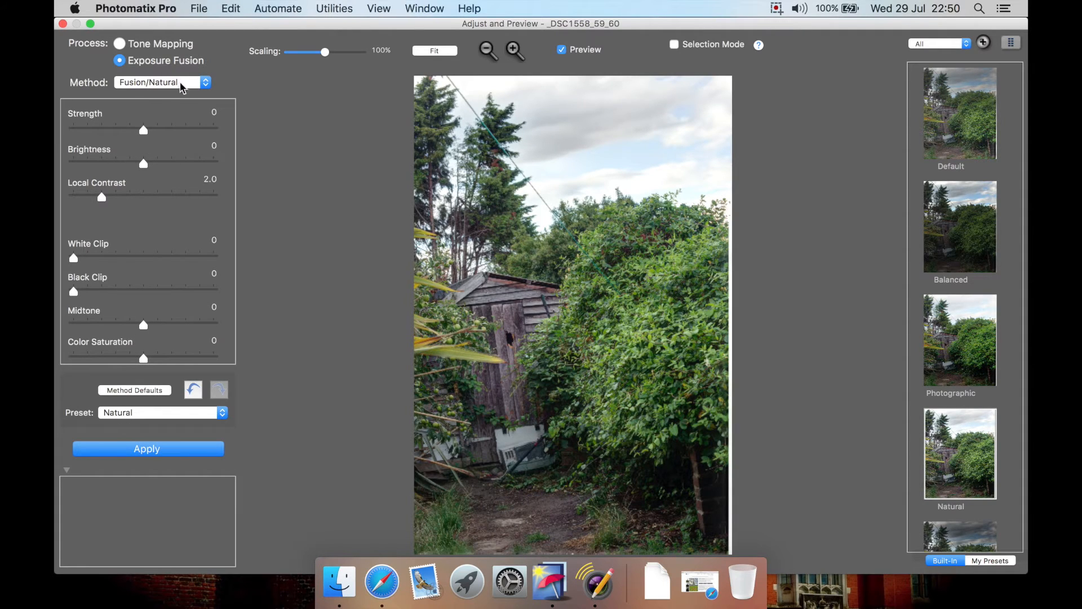
# Set the Strength of the Fusion/Natural method to 3.0.
pyautogui.moveTo(143, 133)
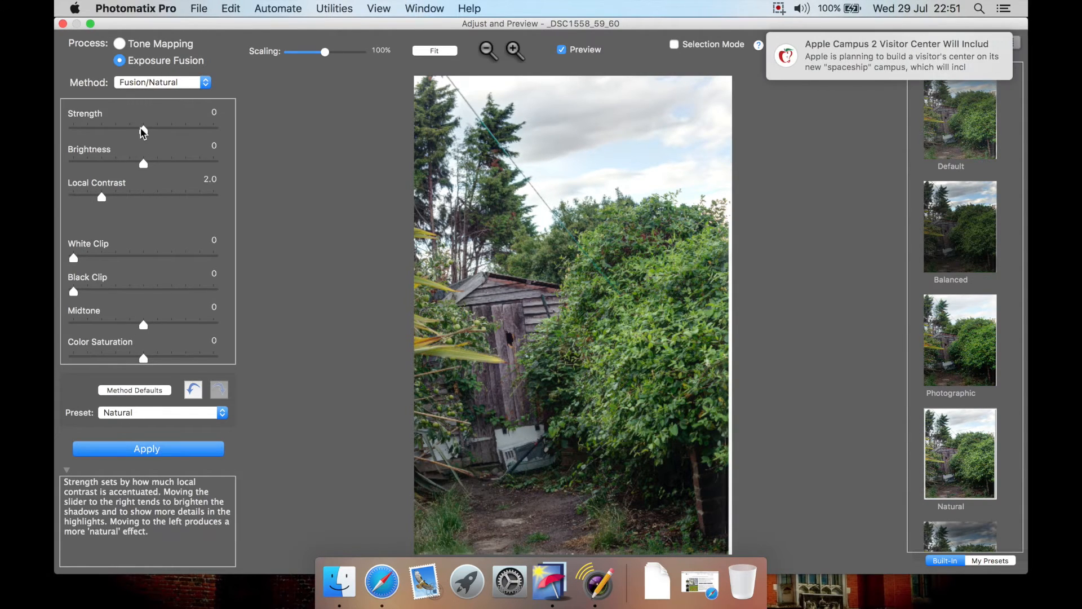
pyautogui.moveTo(144, 133)
pyautogui.mouseDown()
pyautogui.moveTo(212, 135)
pyautogui.moveTo(165, 134)
pyautogui.mouseUp()
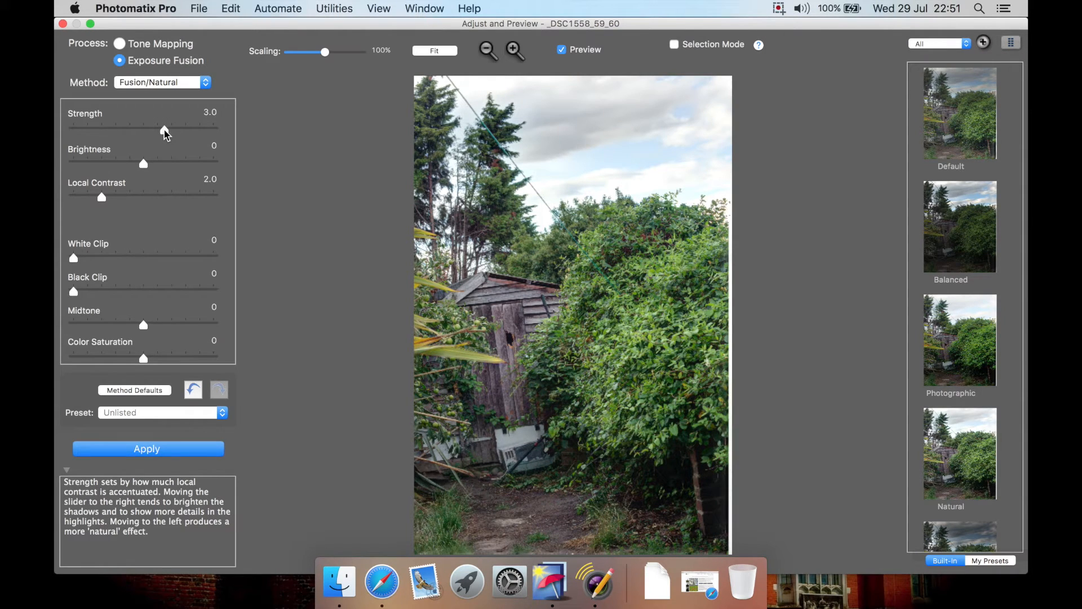
pyautogui.moveTo(145, 164)
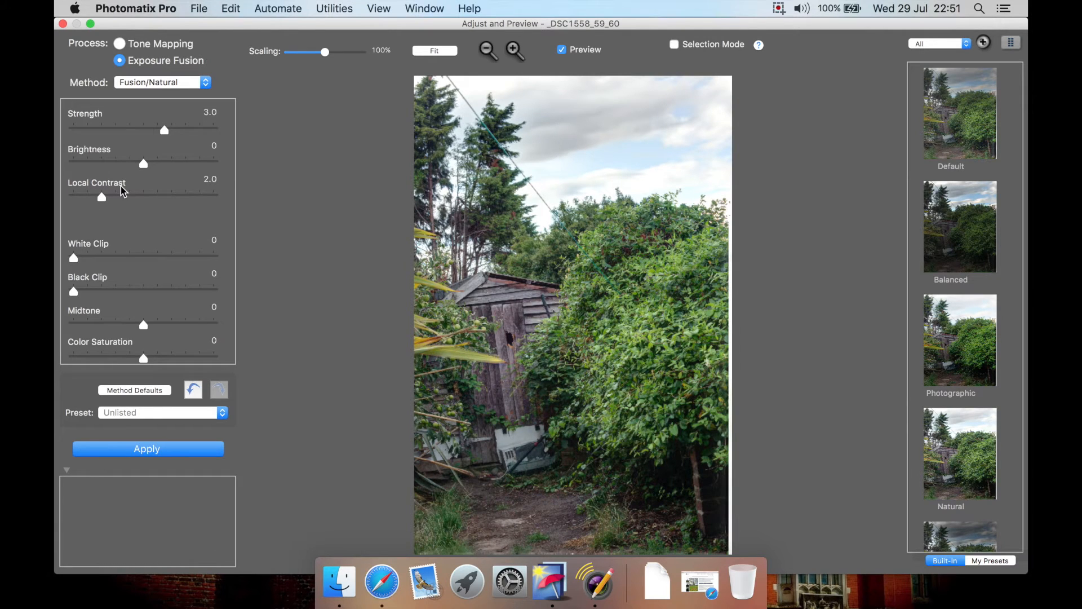
pyautogui.scroll(-1, 126, 220)
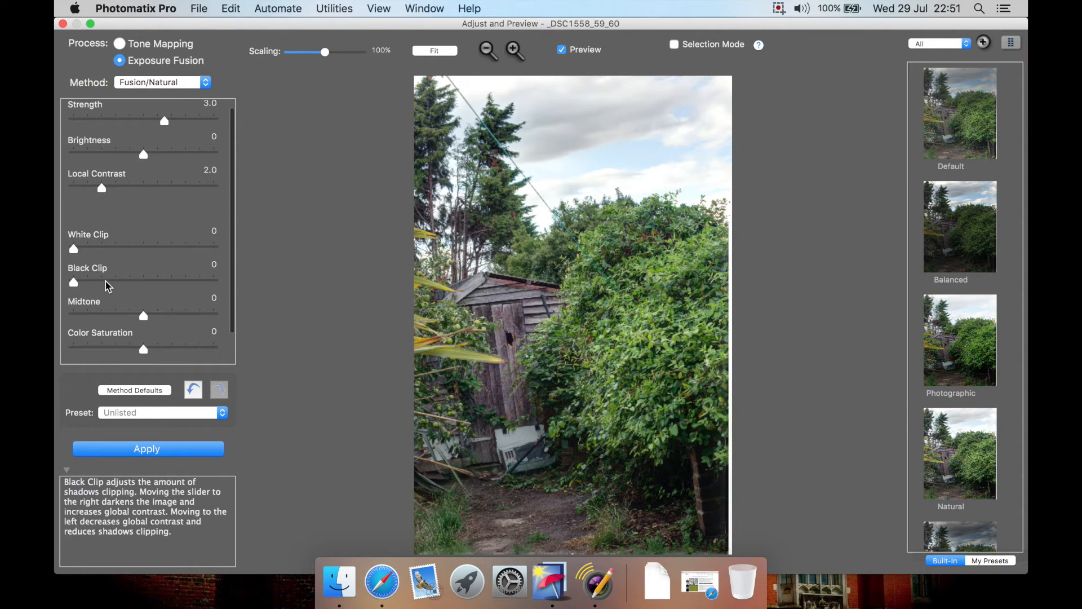
pyautogui.moveTo(95, 319)
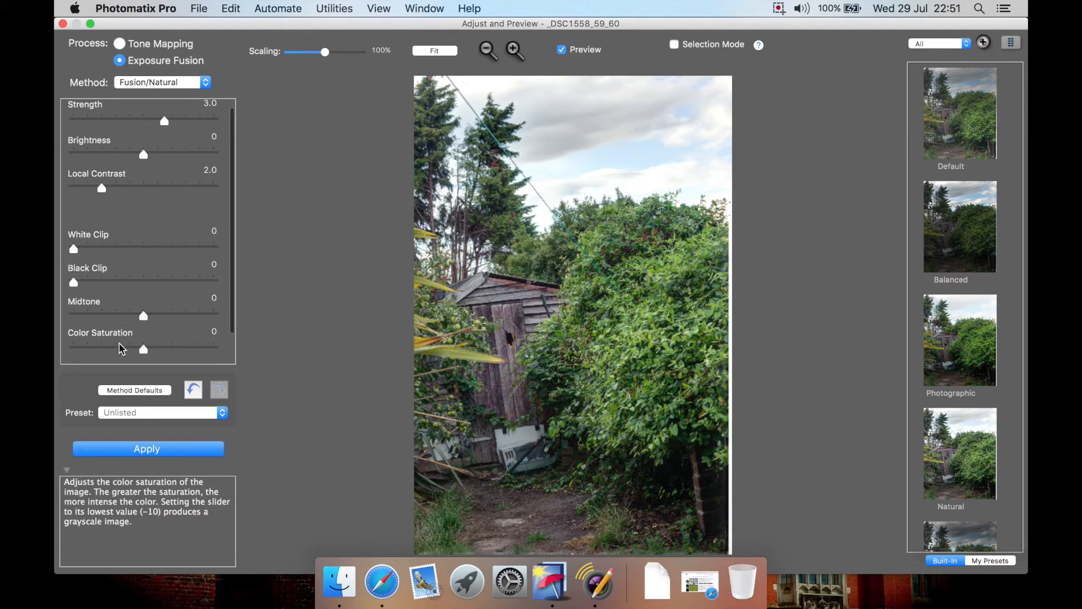
pyautogui.scroll(-4, 121, 345)
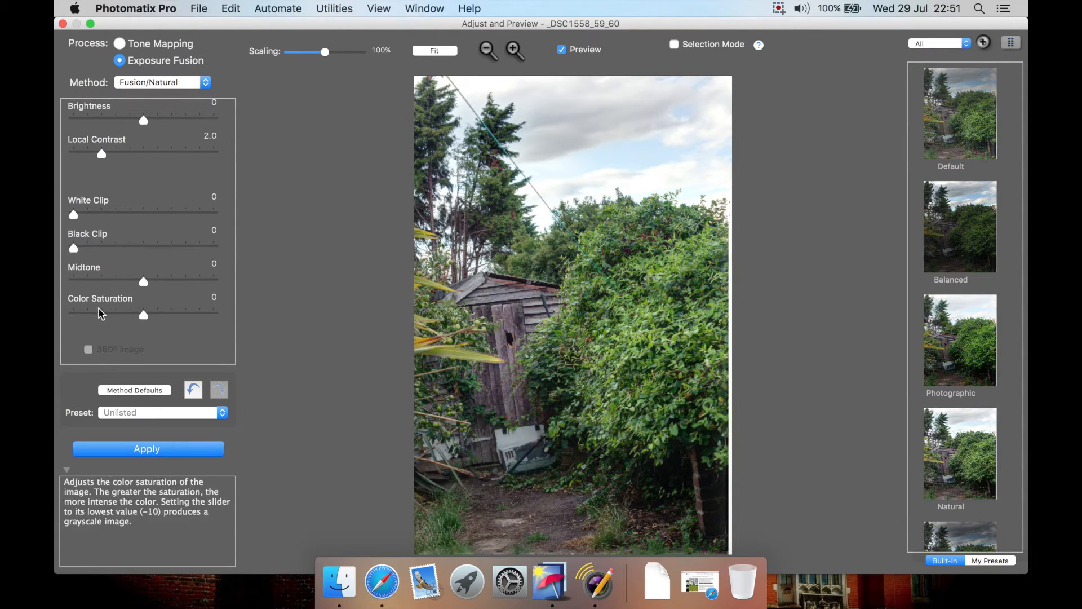
pyautogui.moveTo(97, 287)
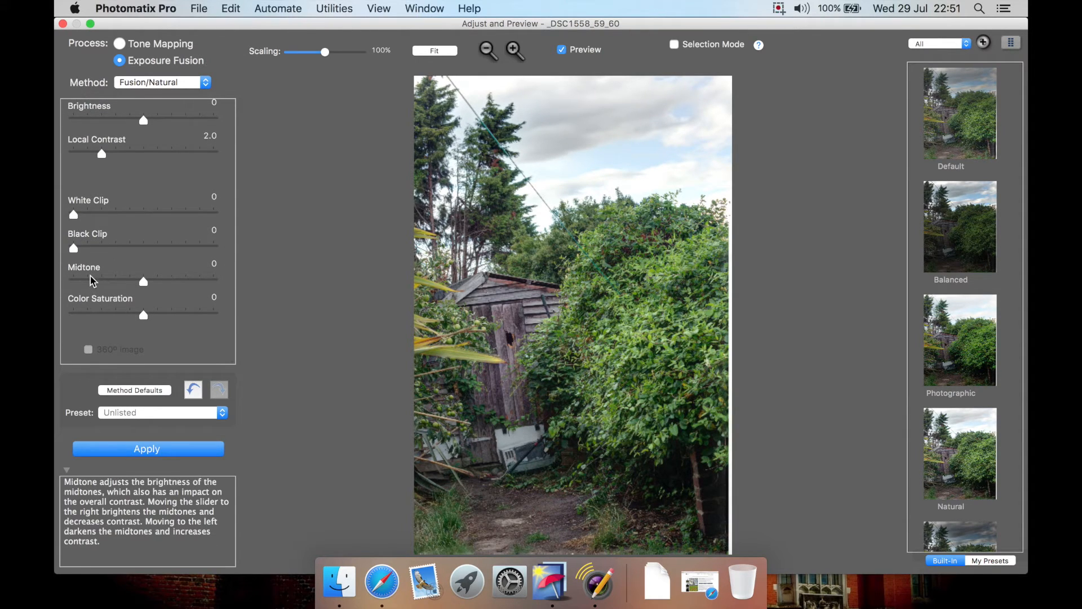
pyautogui.scroll(5, 93, 280)
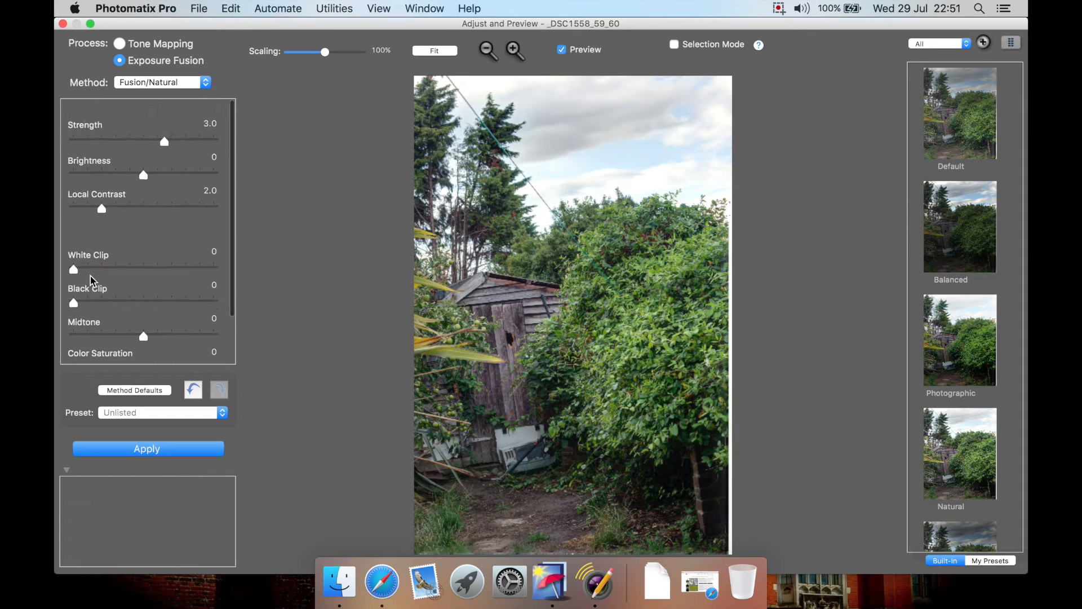
# Try the Fusion/Real-Estate method, explore its Highlights setting, and return to the Fusion/Natural method.
pyautogui.click(160, 83)
pyautogui.click(169, 93)
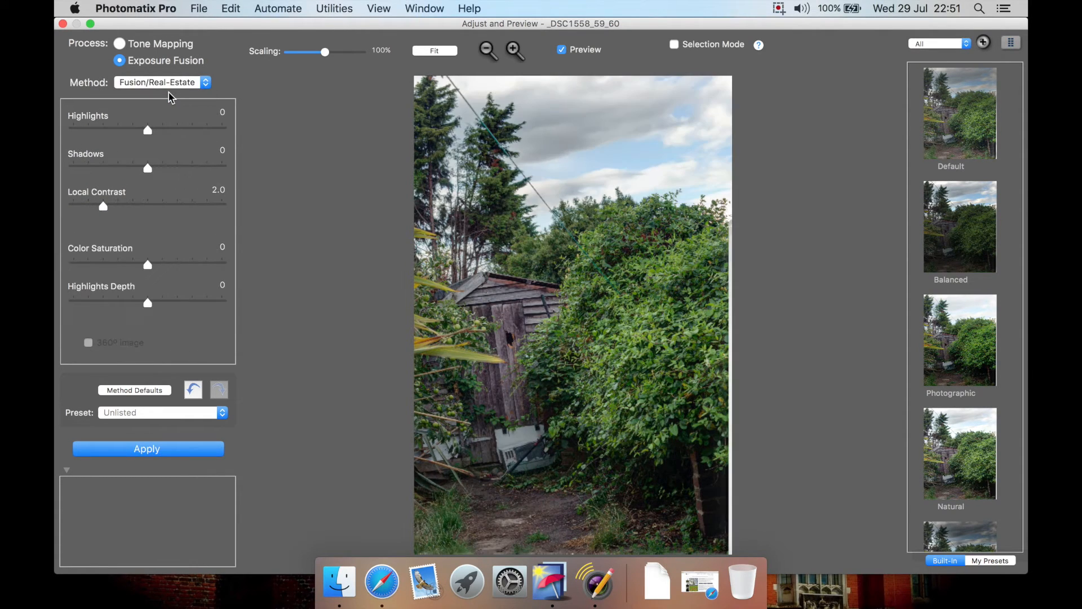
pyautogui.click(184, 81)
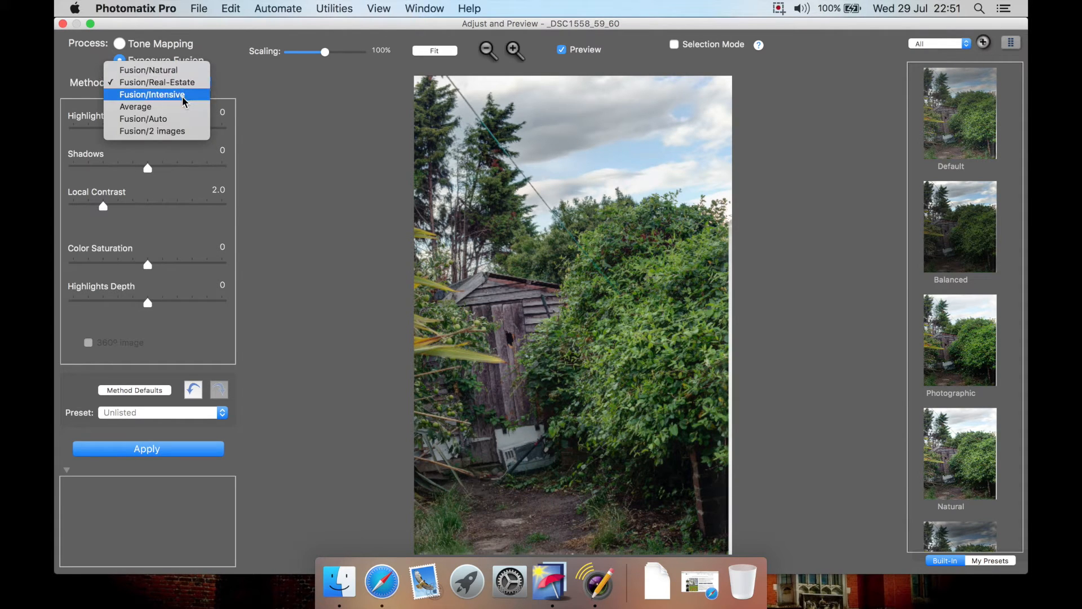
pyautogui.click(72, 125)
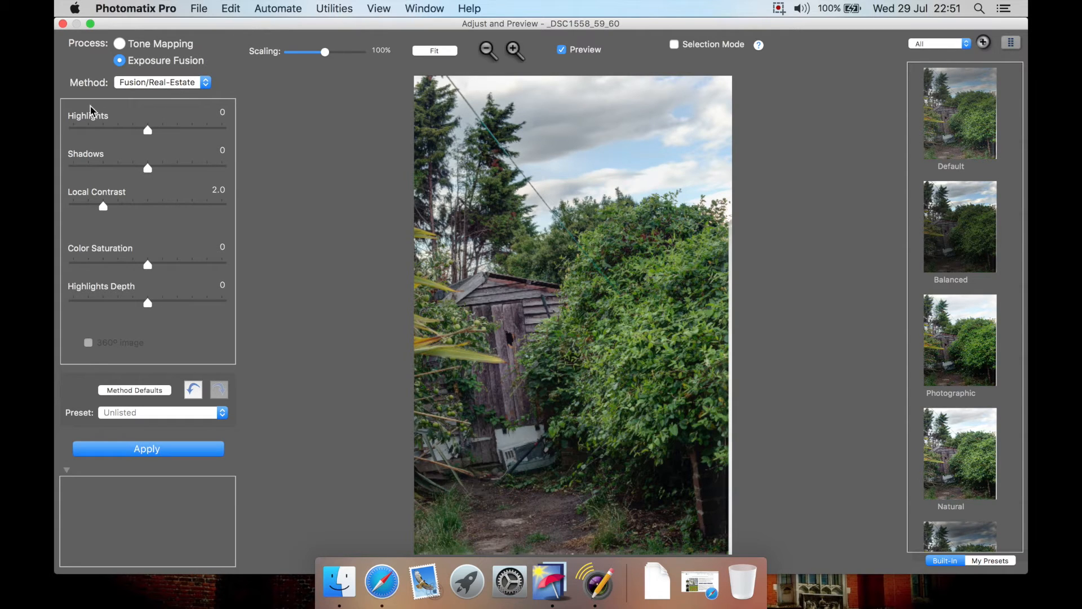
pyautogui.click(148, 130)
pyautogui.moveTo(149, 133); pyautogui.dragTo(147, 168)
pyautogui.moveTo(183, 130); pyautogui.dragTo(152, 136)
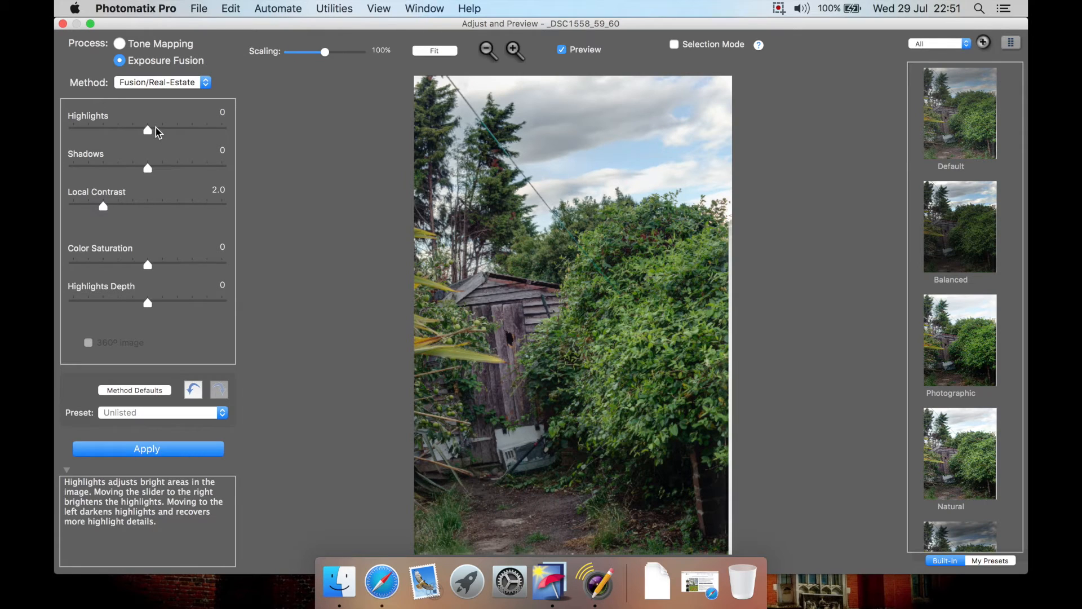
pyautogui.click(175, 83)
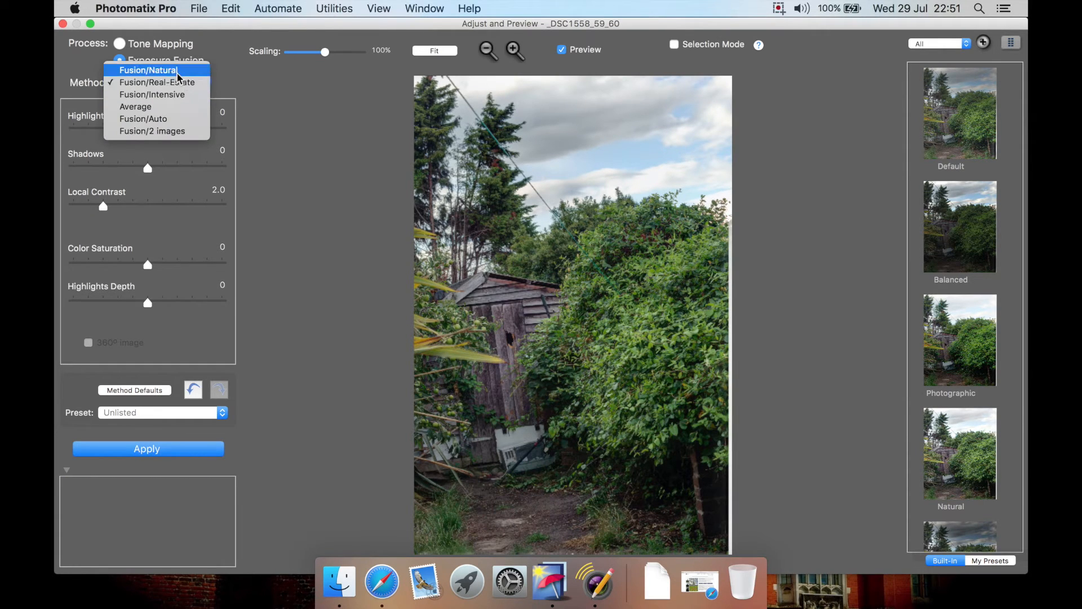
pyautogui.click(178, 71)
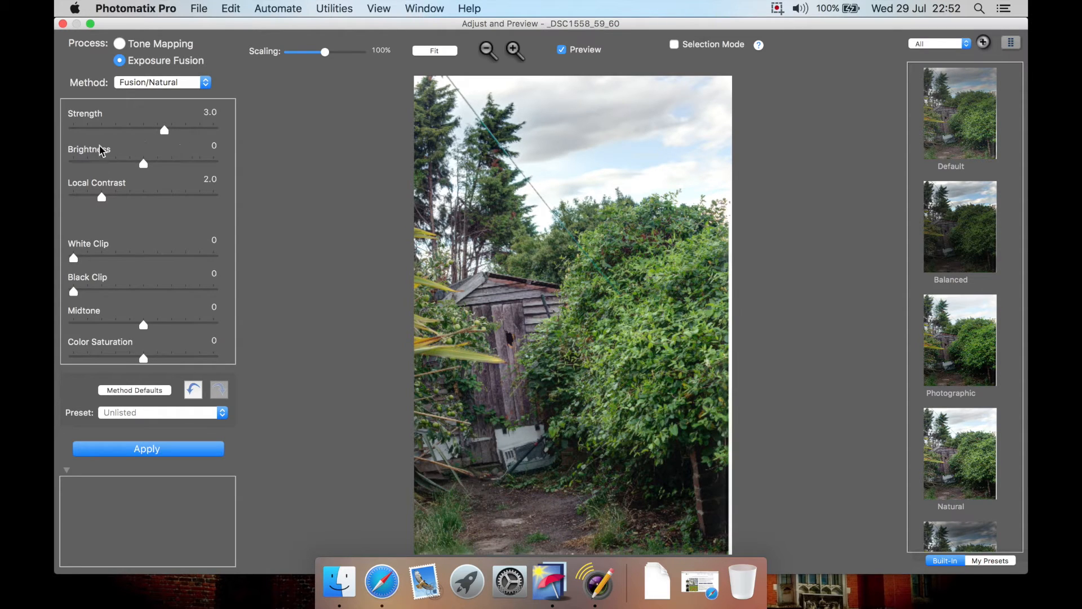
# Set the Brightness of the Fusion/Natural method to -2.0 and its Local Contrast to 2.3.
pyautogui.scroll(-2, 154, 237)
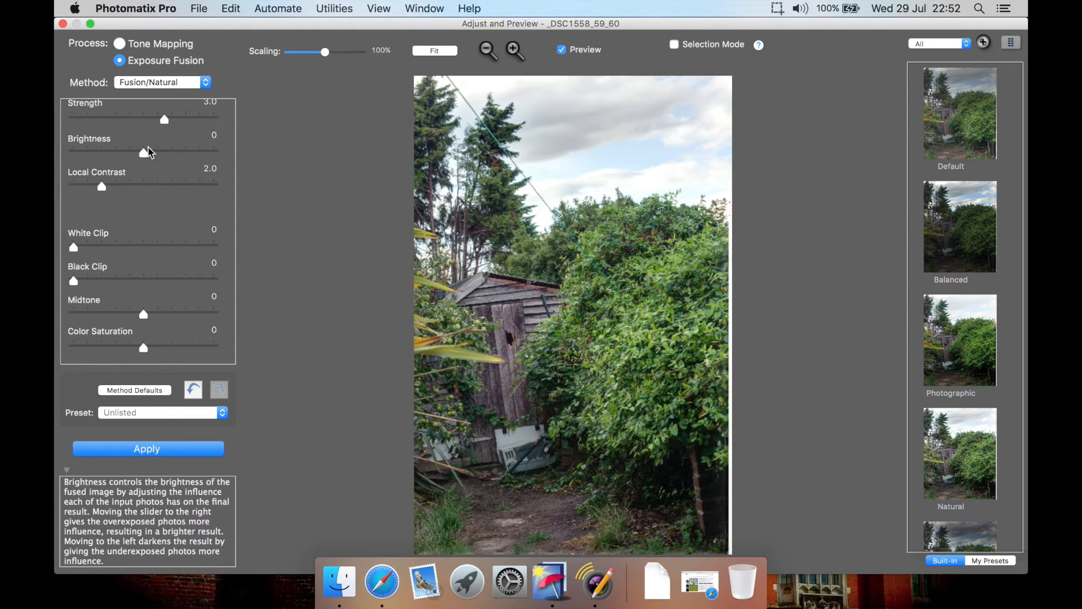
pyautogui.scroll(1, 149, 152)
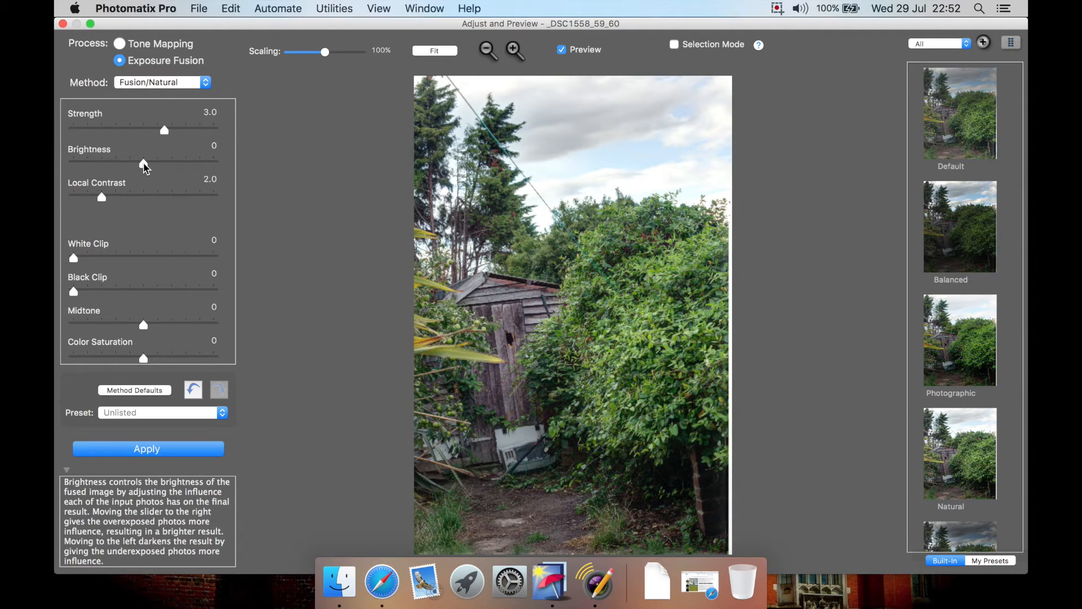
pyautogui.moveTo(145, 167)
pyautogui.mouseDown()
pyautogui.moveTo(181, 165)
pyautogui.moveTo(131, 167)
pyautogui.mouseUp()
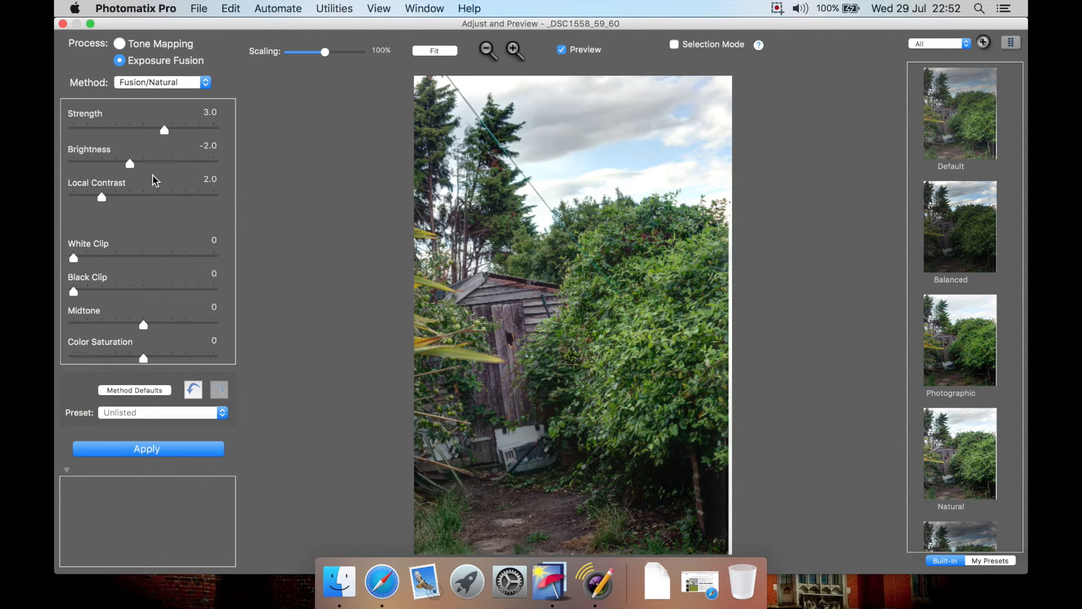
pyautogui.moveTo(107, 204)
pyautogui.mouseDown()
pyautogui.moveTo(171, 201)
pyautogui.moveTo(110, 205)
pyautogui.mouseUp()
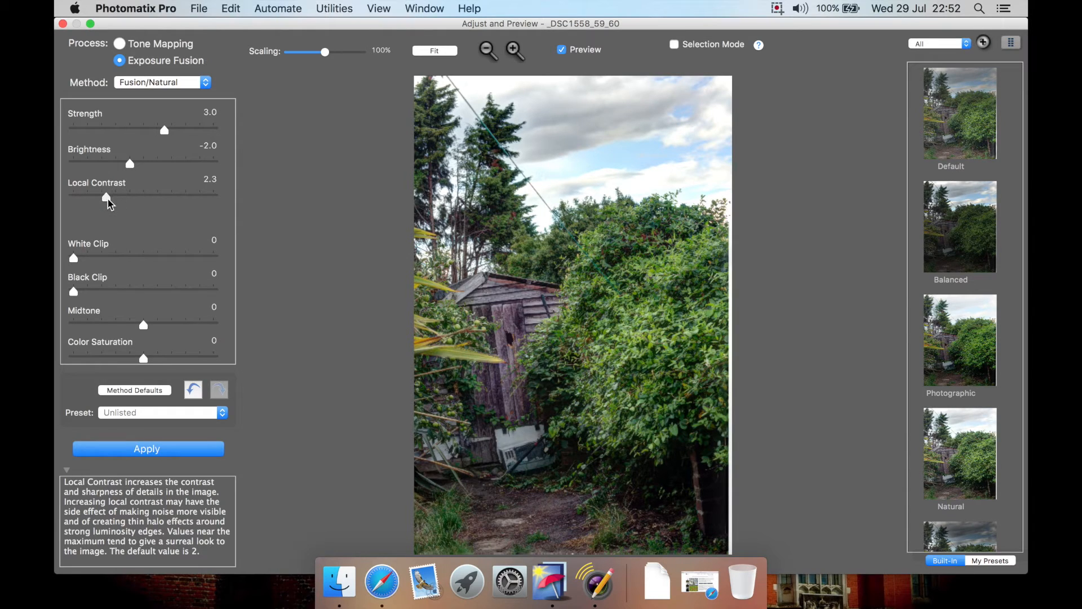
# Try the Midtone setting at -0.9, 5.9 and 6.1 to compare darker and brighter midtones.
pyautogui.scroll(-2, 128, 222)
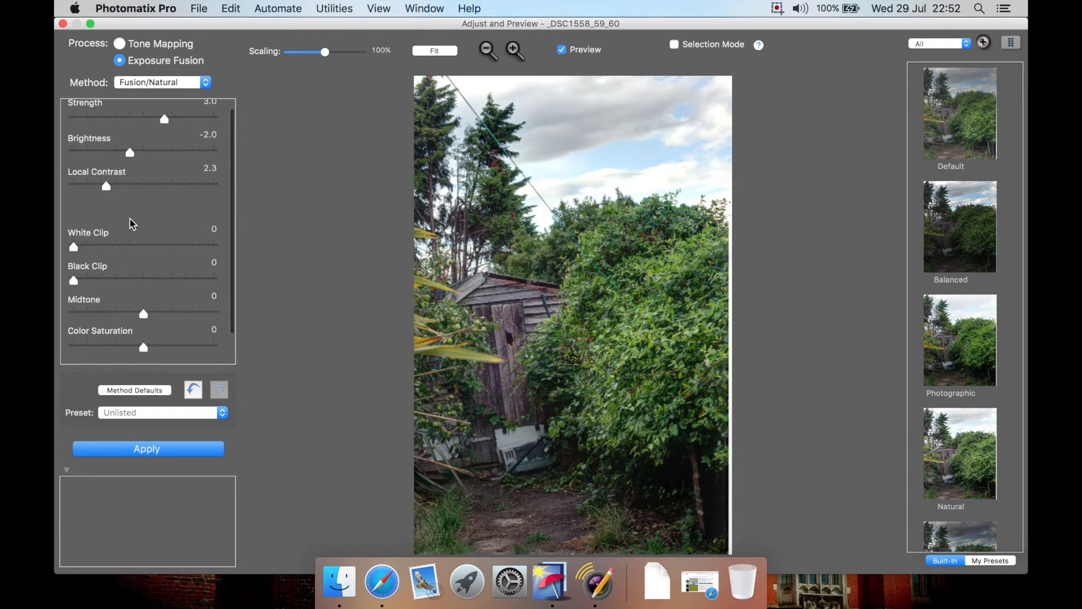
pyautogui.scroll(-1, 134, 319)
pyautogui.moveTo(143, 300)
pyautogui.mouseDown()
pyautogui.moveTo(177, 305)
pyautogui.moveTo(105, 303)
pyautogui.moveTo(138, 304)
pyautogui.mouseUp()
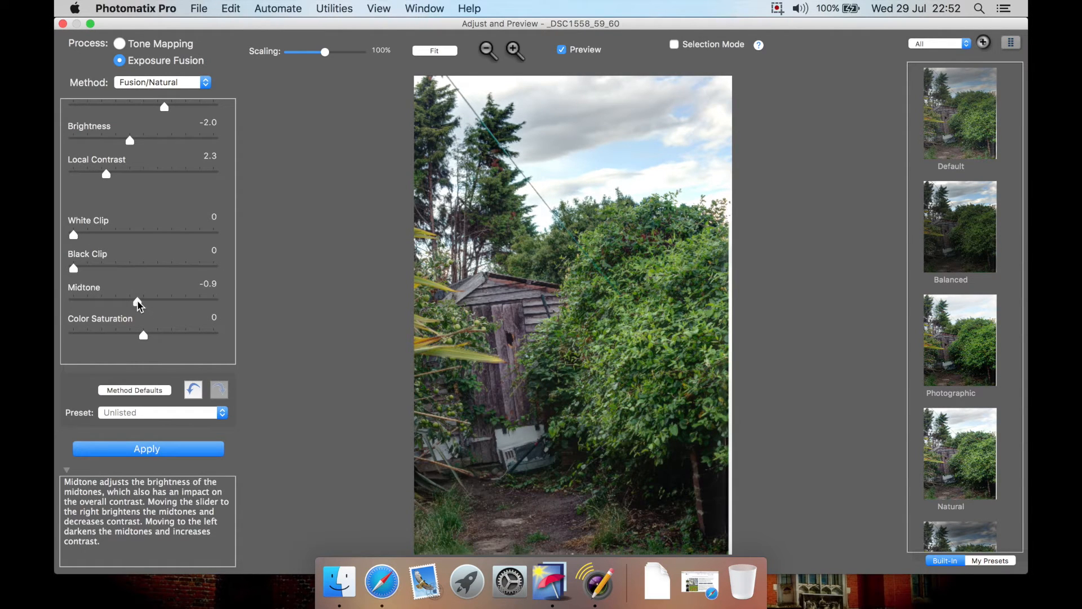
pyautogui.click(139, 305)
pyautogui.moveTo(140, 305); pyautogui.dragTo(187, 305)
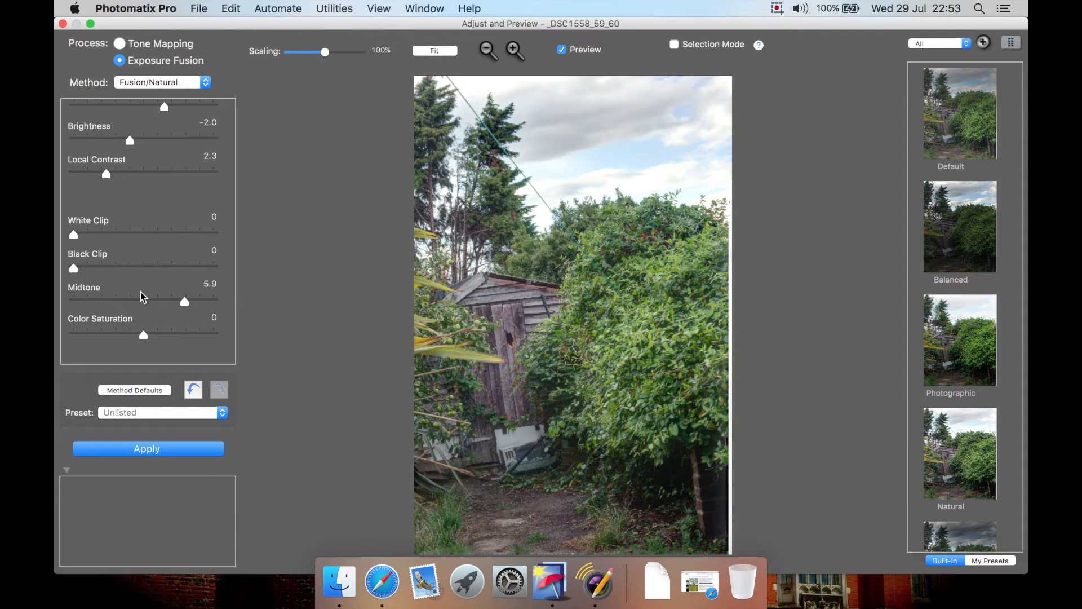
pyautogui.moveTo(187, 305); pyautogui.dragTo(189, 306)
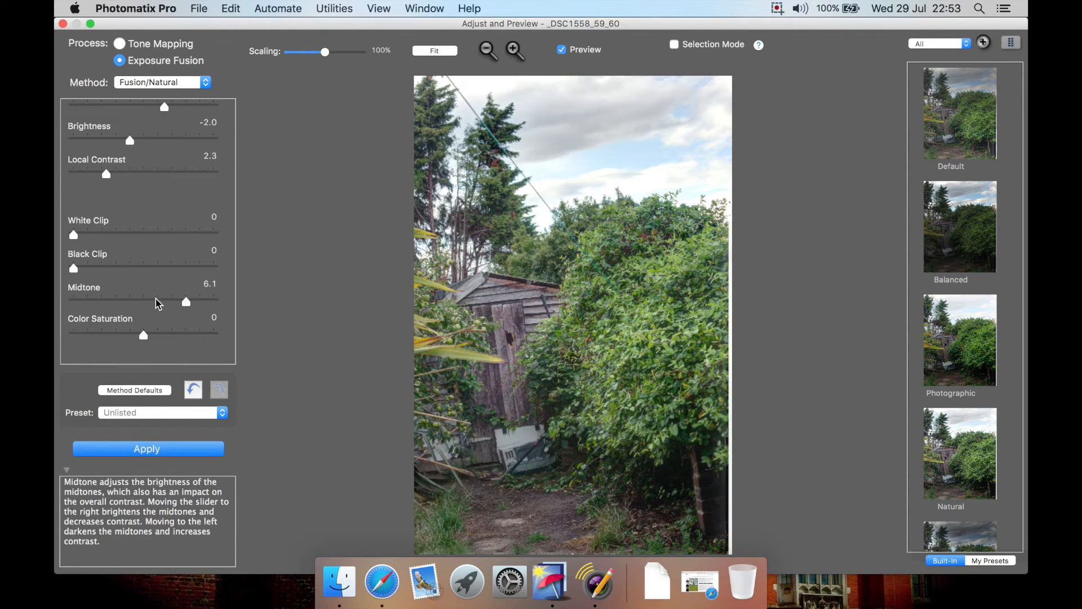
# Reset Midtone to 0 and raise Color Saturation to 3.1.
pyautogui.click(190, 304)
pyautogui.moveTo(189, 308); pyautogui.dragTo(144, 305)
pyautogui.moveTo(141, 342); pyautogui.dragTo(167, 342)
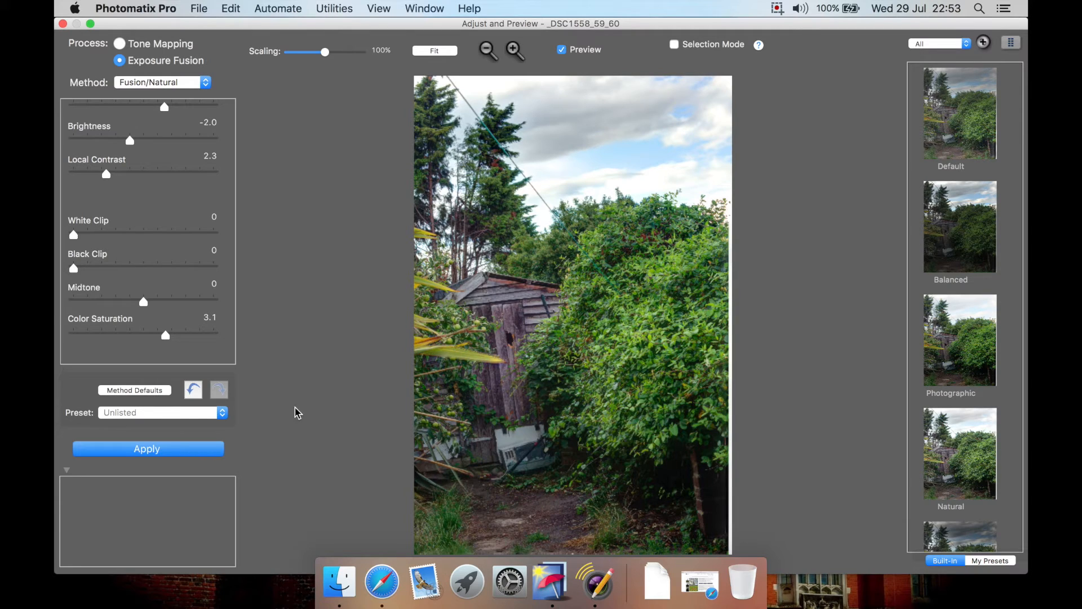
# Show the 8-bit histogram, inspect its Red, Green, Blue and Luminance channels, and close it.
pyautogui.click(385, 10)
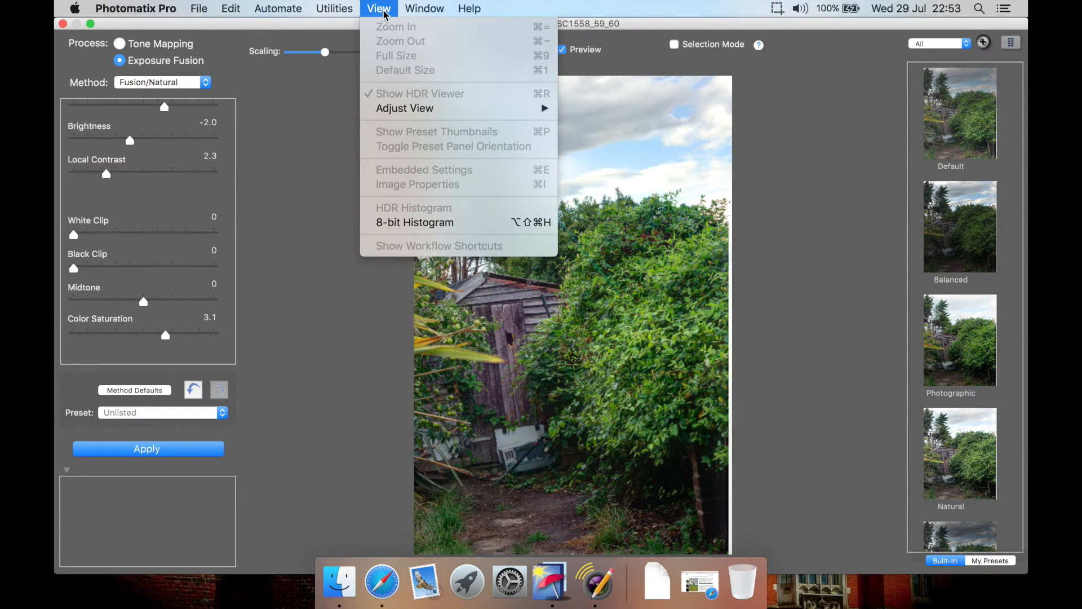
pyautogui.click(435, 223)
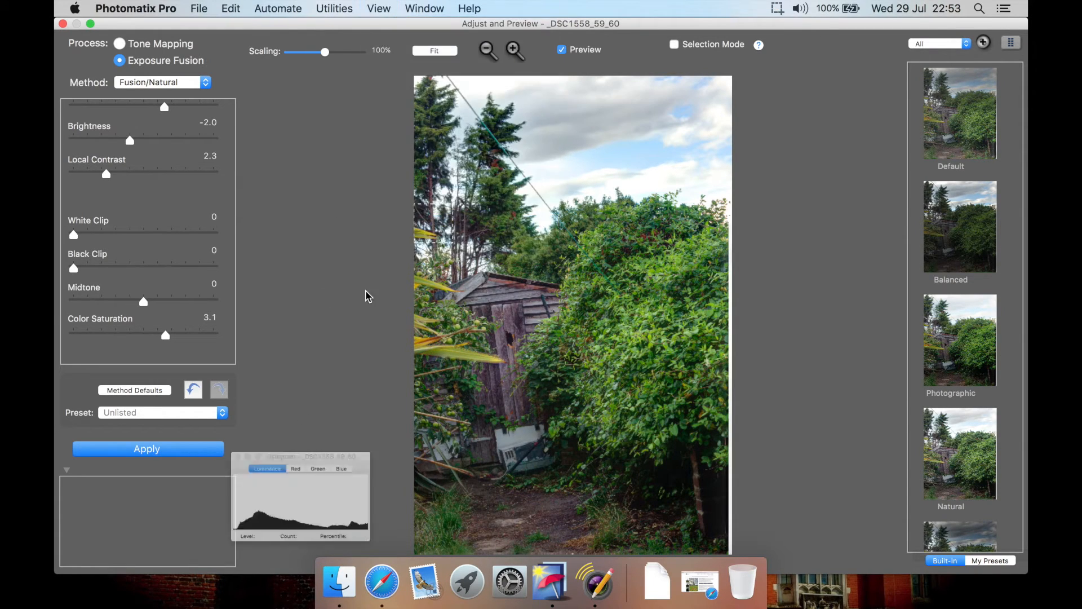
pyautogui.moveTo(294, 442); pyautogui.dragTo(356, 236)
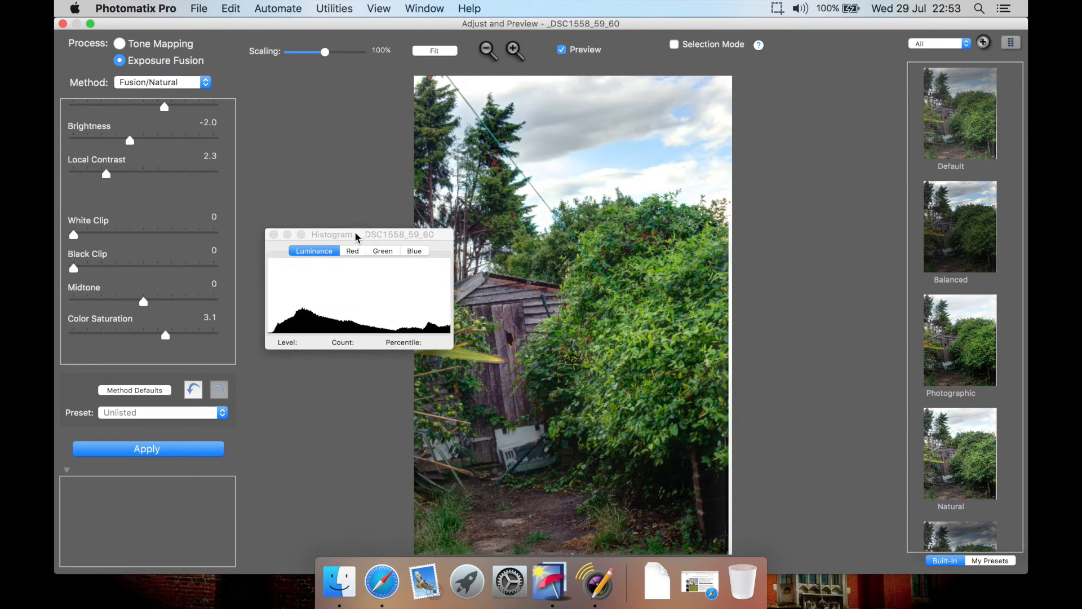
pyautogui.click(352, 255)
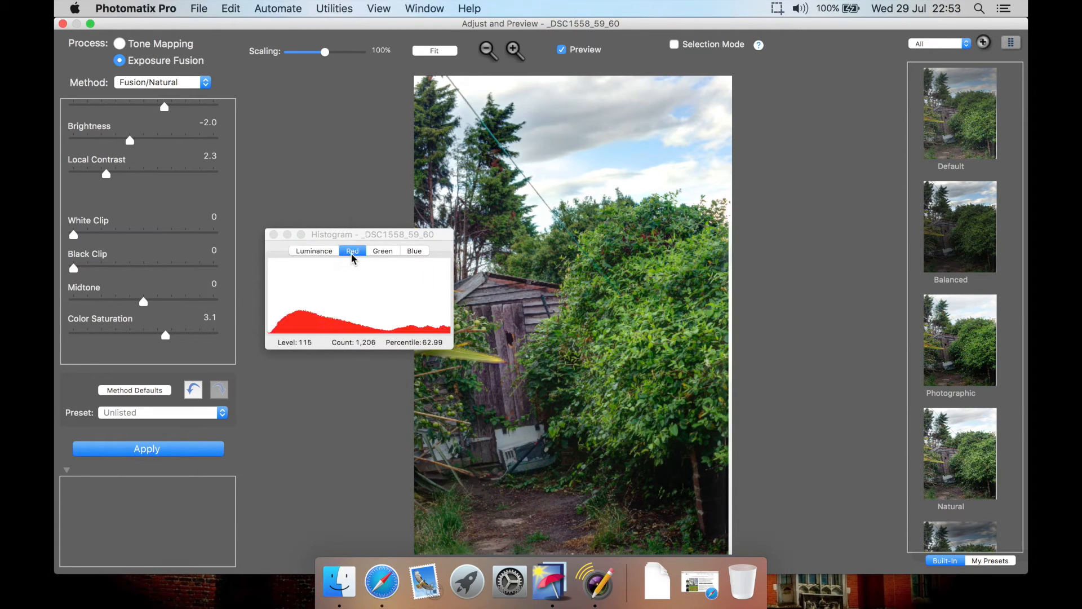
pyautogui.click(381, 254)
pyautogui.click(415, 254)
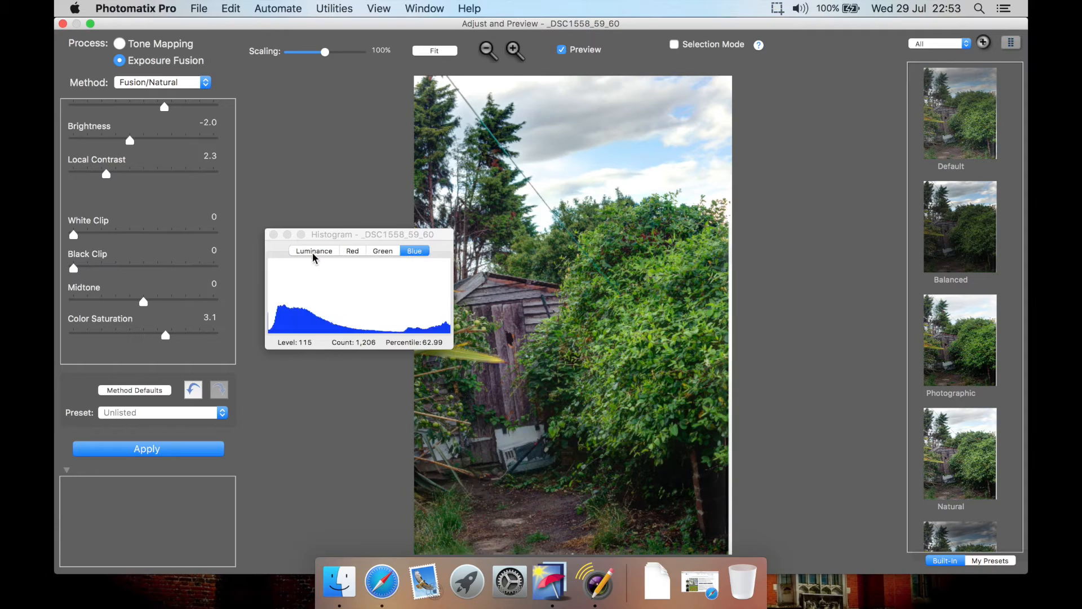
pyautogui.click(313, 256)
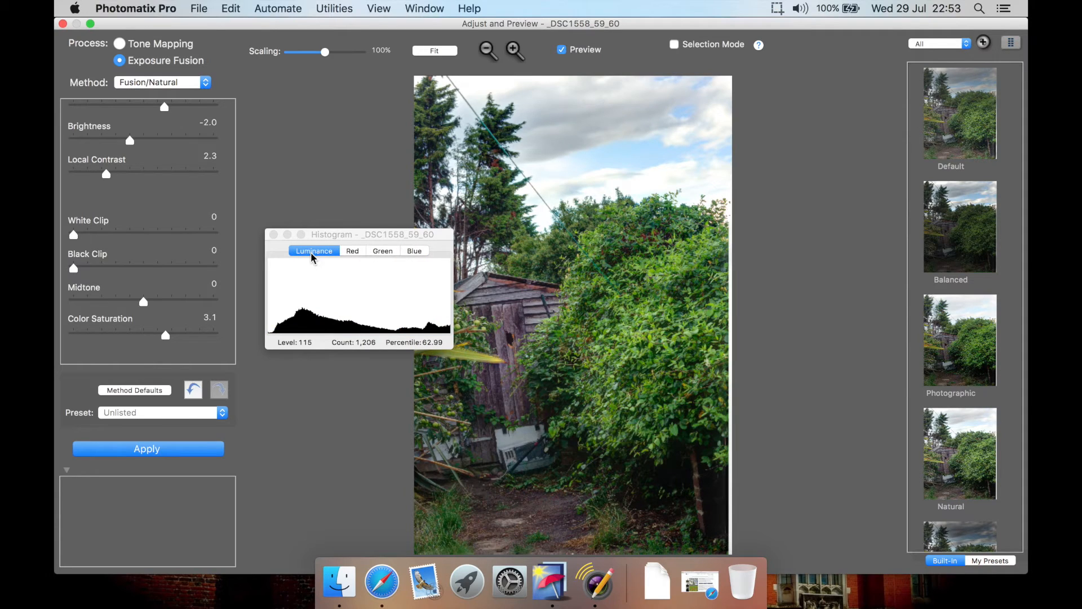
pyautogui.click(274, 234)
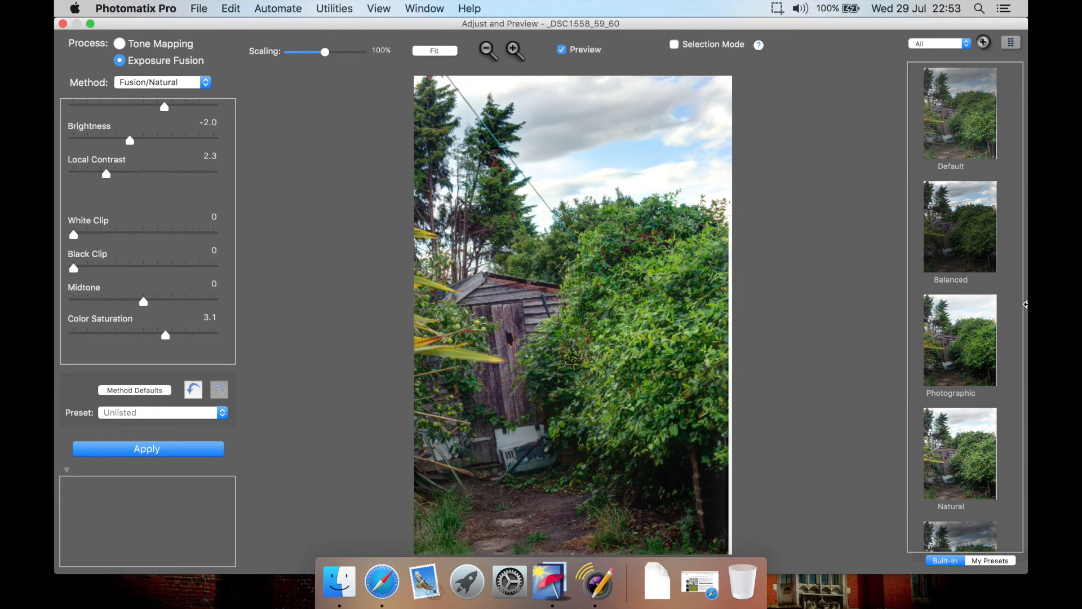
# Browse the built-in presets and try Grunge 2 and Grunge on the photo.
pyautogui.scroll(-15, 978, 376)
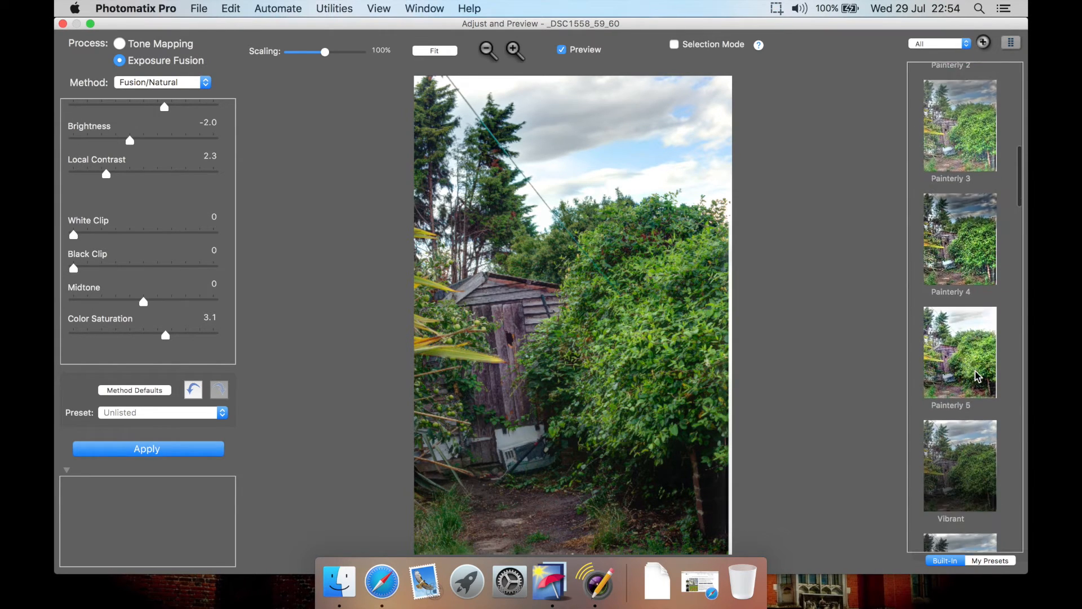
pyautogui.scroll(-5, 978, 377)
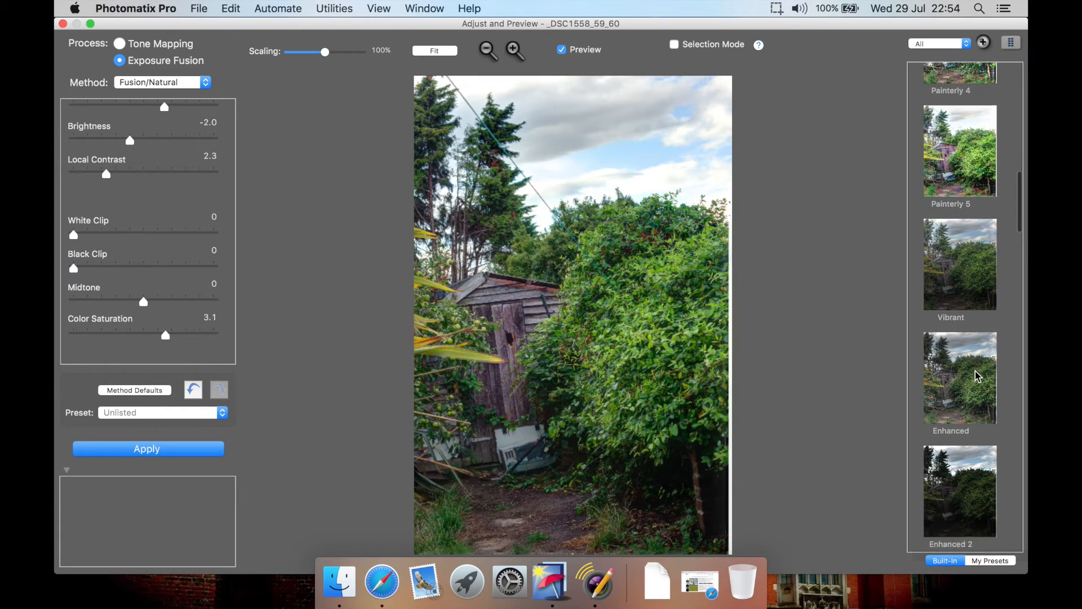
pyautogui.scroll(-8, 978, 376)
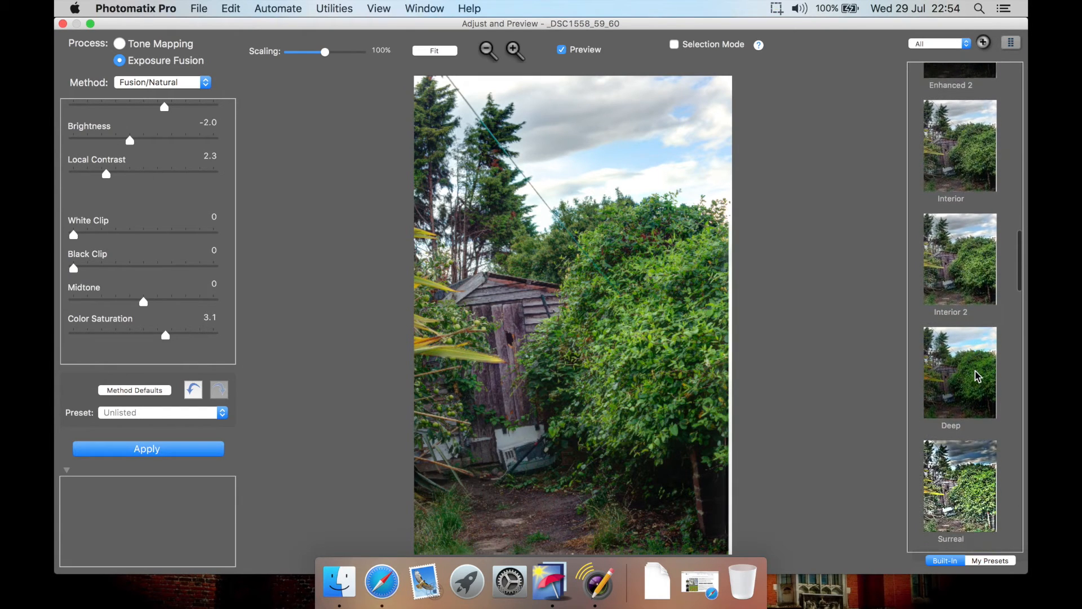
pyautogui.scroll(-8, 978, 376)
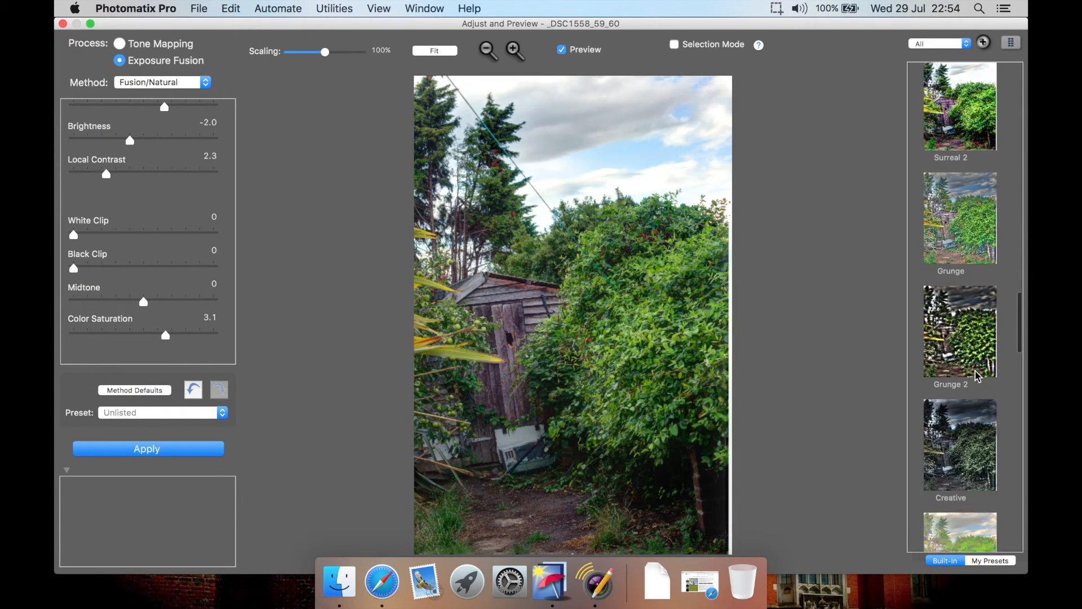
pyautogui.scroll(-3, 979, 377)
pyautogui.click(962, 279)
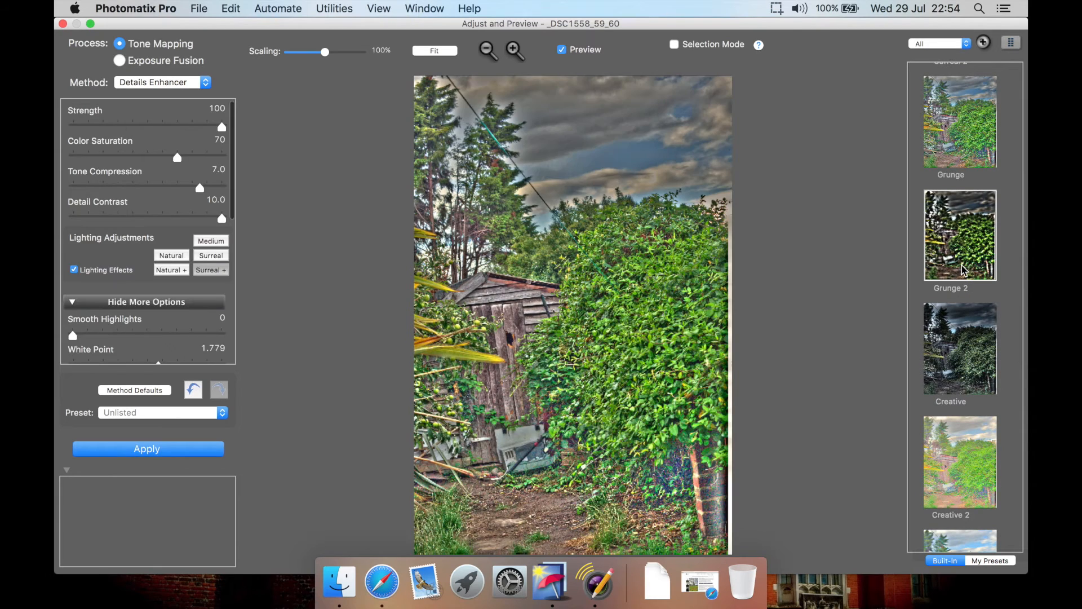
pyautogui.click(959, 155)
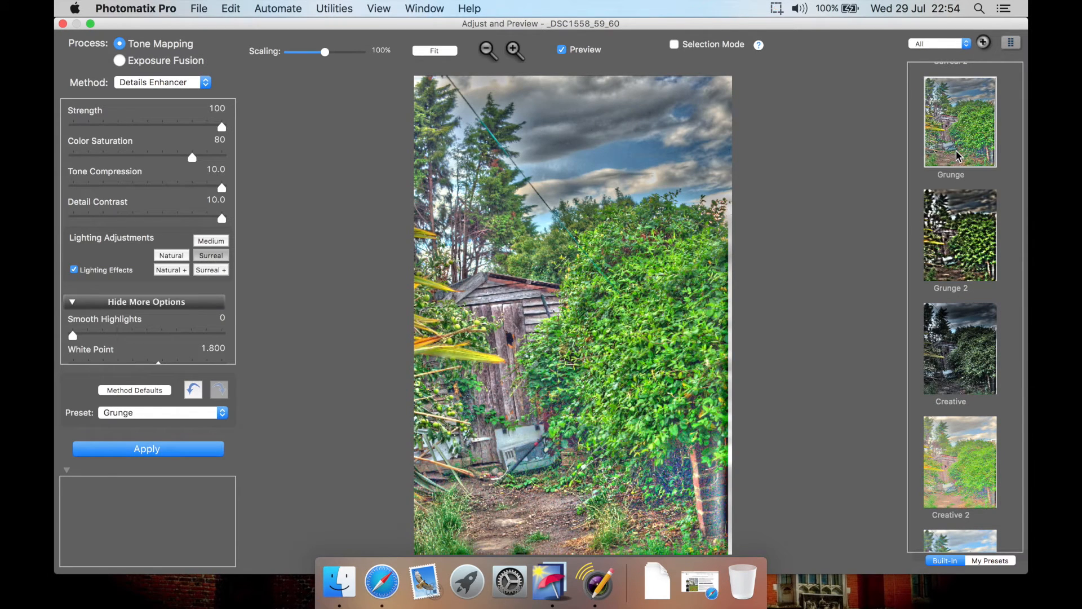
# Apply the Creative preset and reduce its Strength to 70.
pyautogui.click(962, 369)
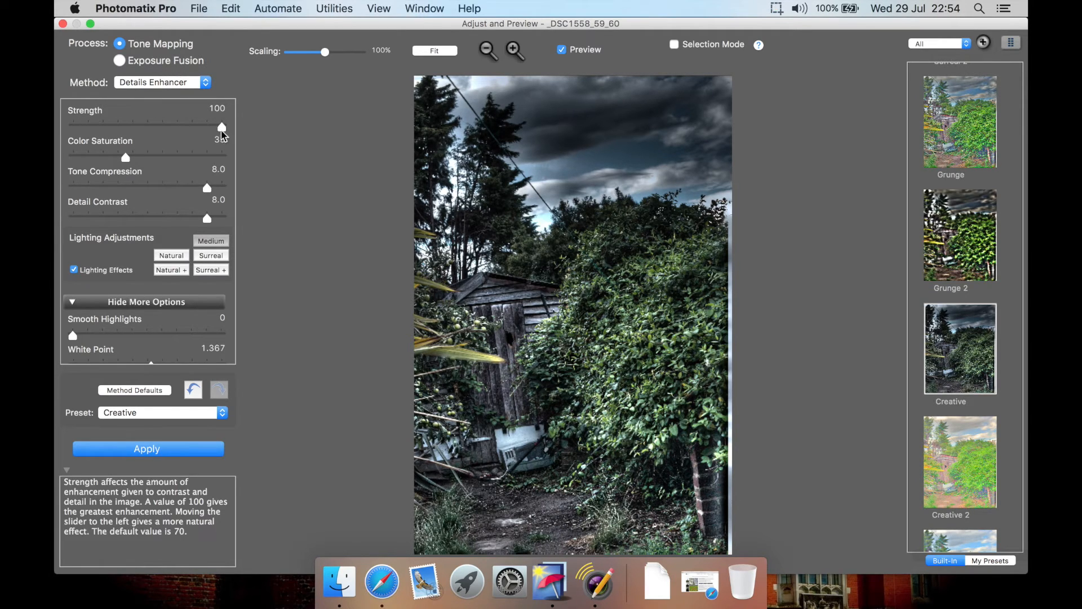
pyautogui.moveTo(222, 129); pyautogui.dragTo(179, 140)
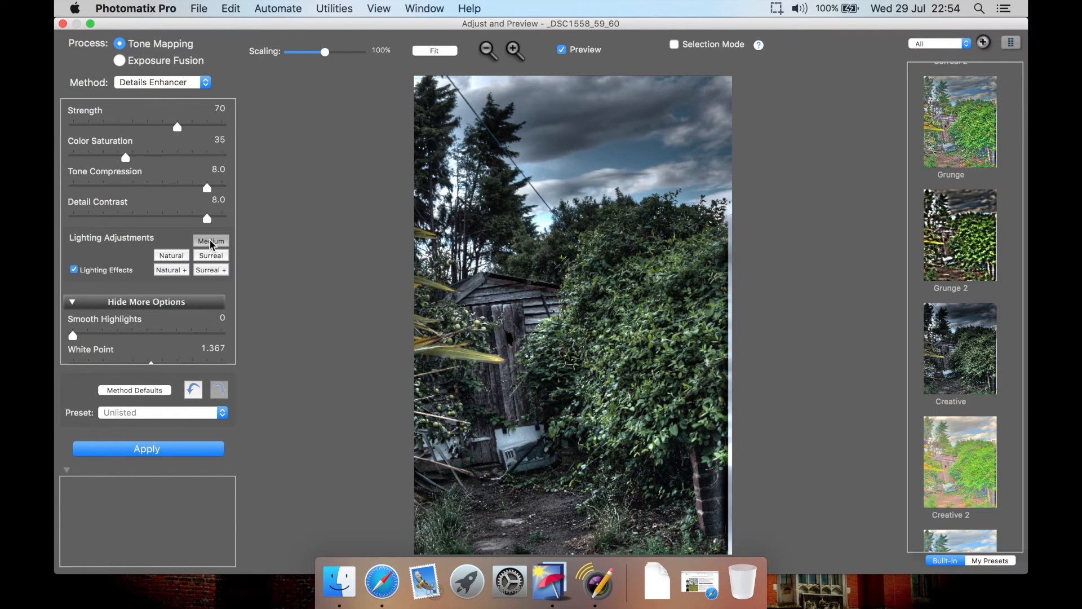
# Compare the Surreal, Surreal +, Natural +, Natural and Medium lighting adjustments on the preview, and settle on Natural.
pyautogui.click(212, 257)
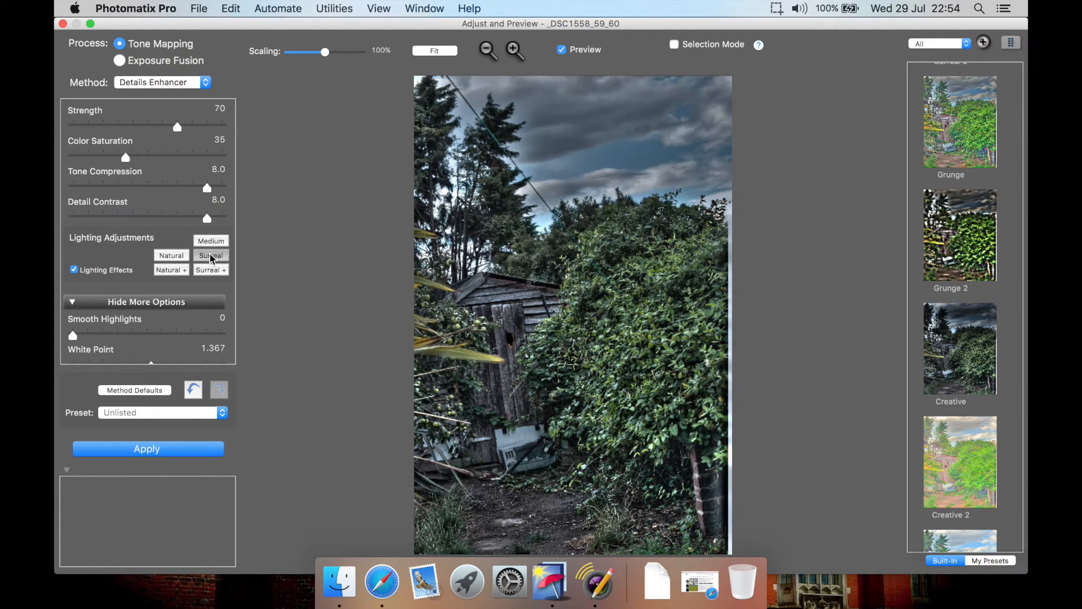
pyautogui.click(212, 271)
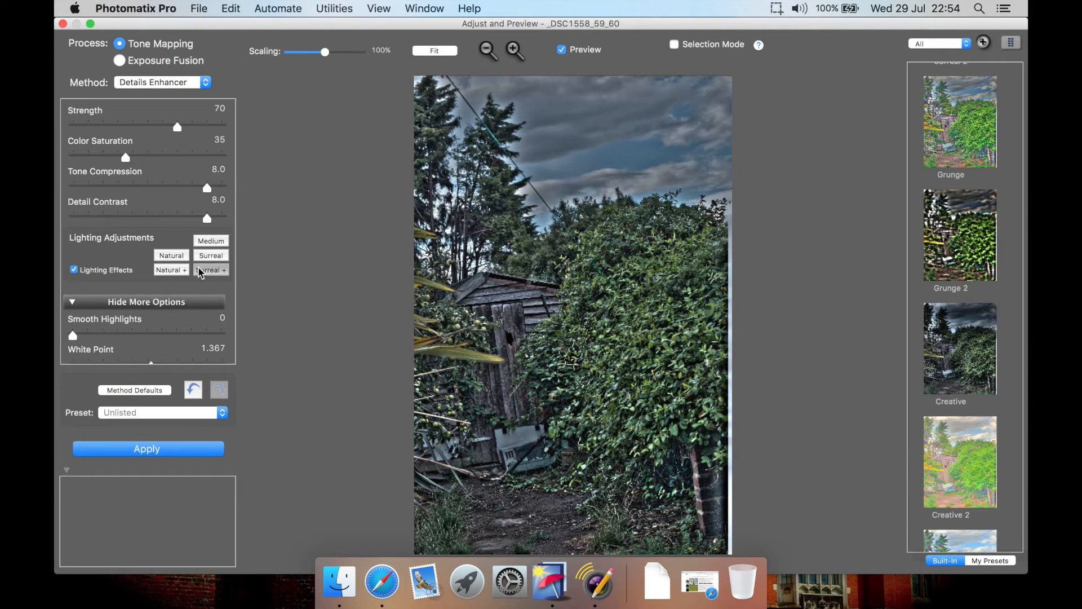
pyautogui.click(173, 270)
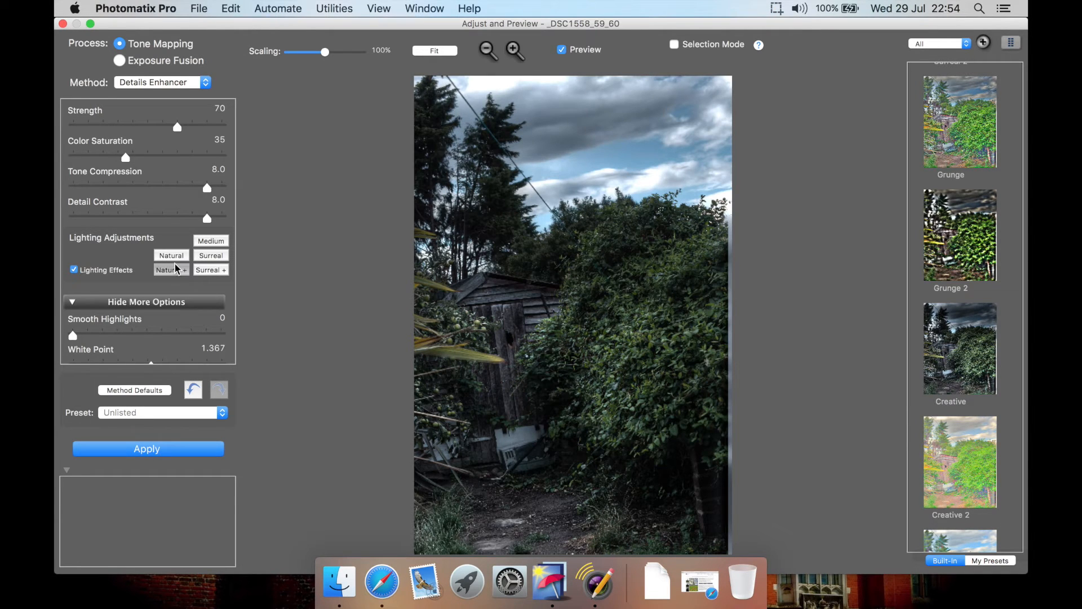
pyautogui.click(170, 254)
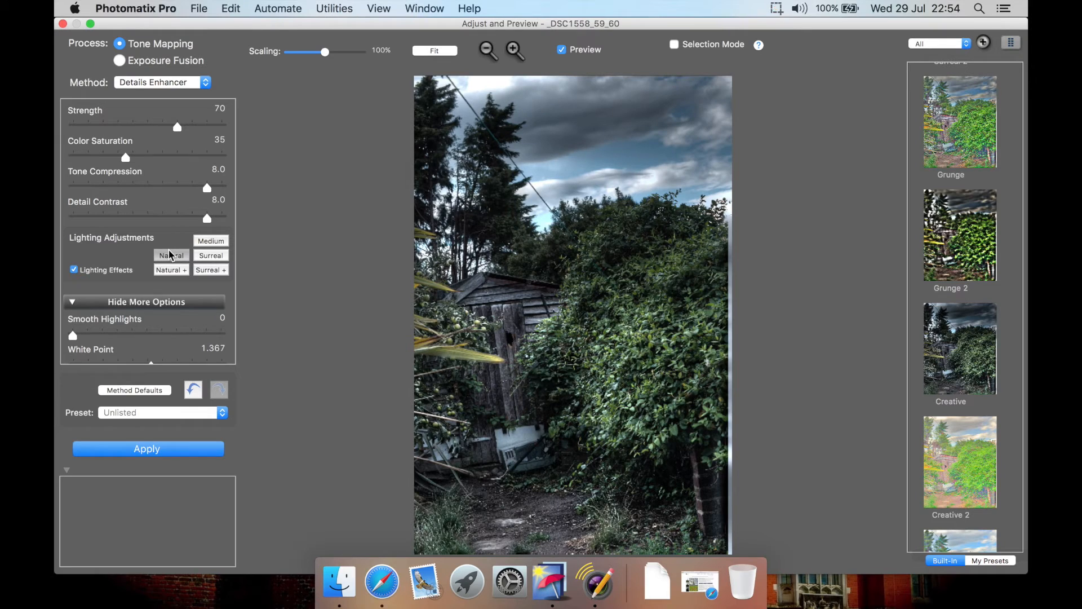
pyautogui.click(208, 243)
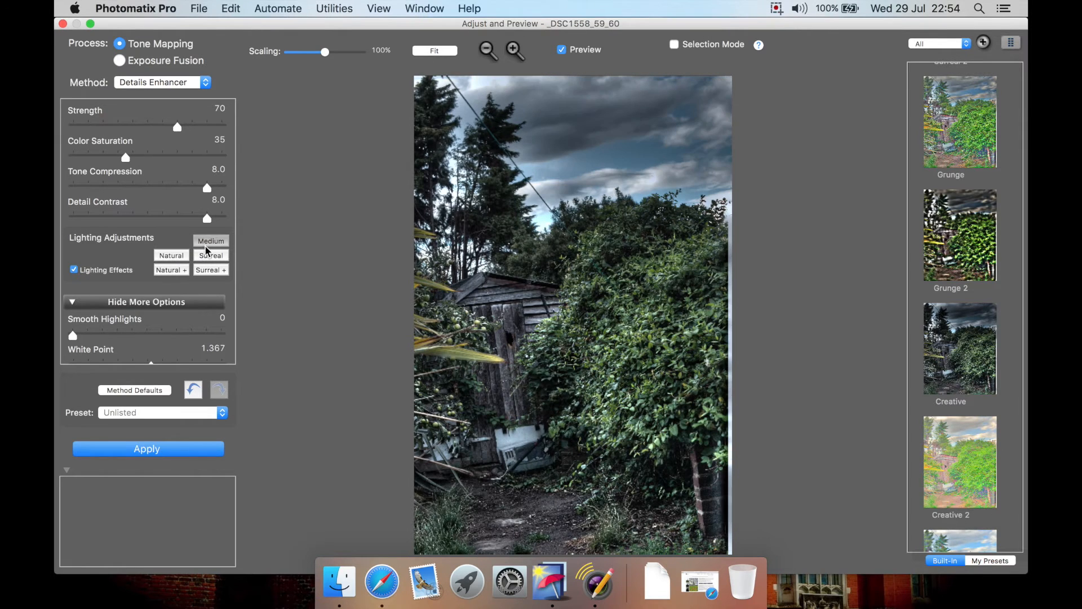
pyautogui.click(177, 260)
pyautogui.click(212, 242)
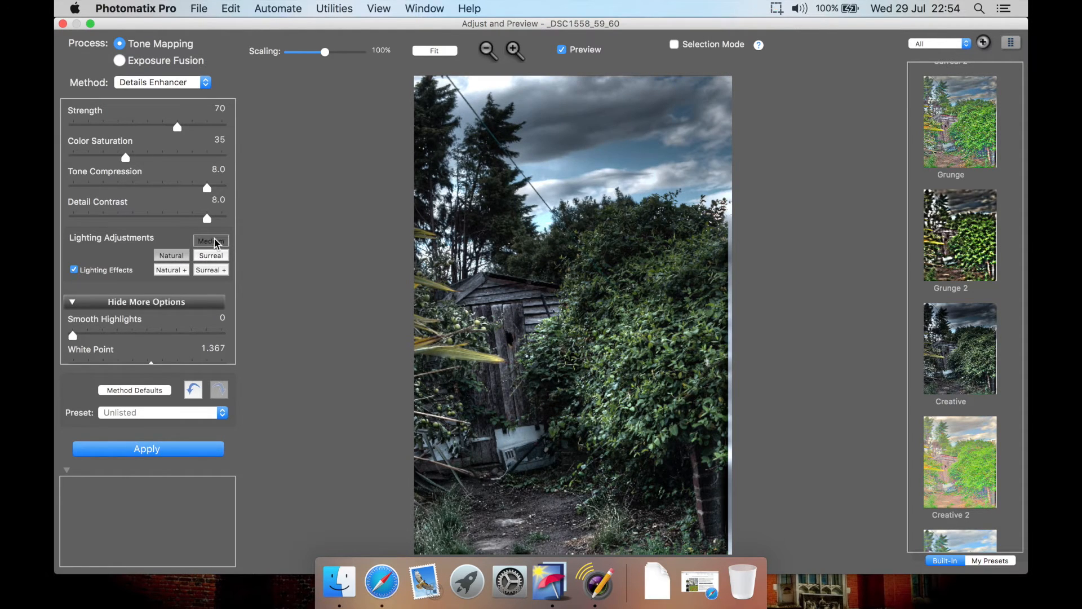
pyautogui.click(182, 257)
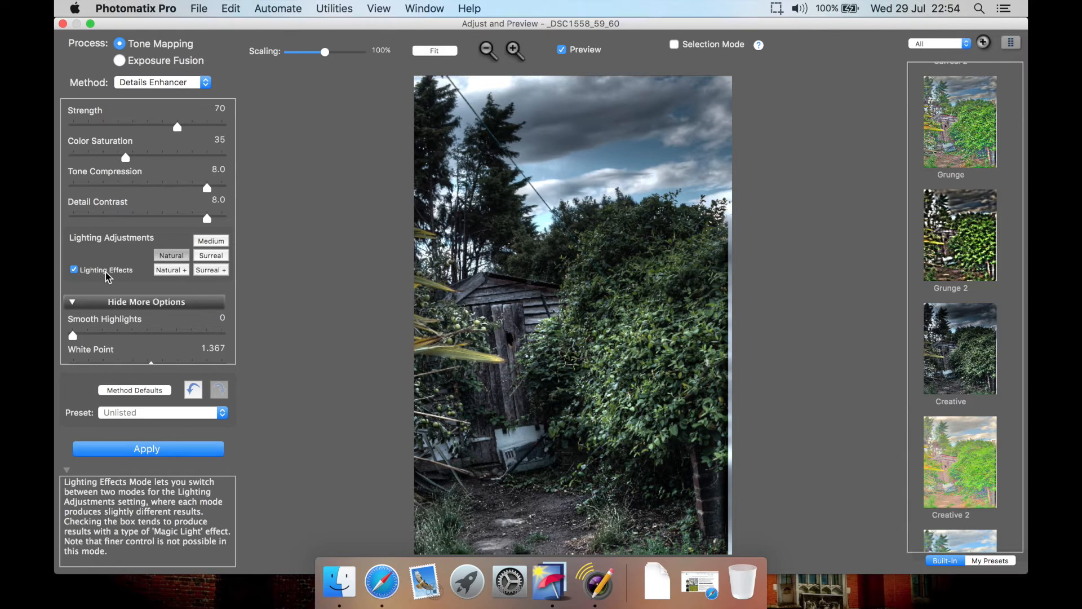
# Try Lighting Adjustments at 5.4 with Lighting Effects Mode off, and restore the mode with the Natural setting.
pyautogui.click(79, 271)
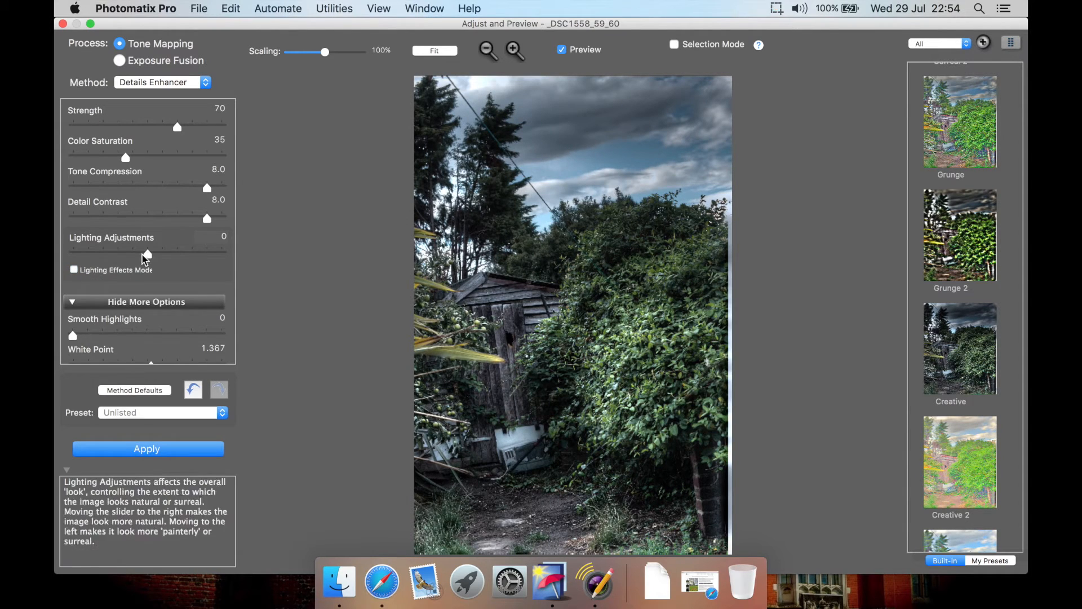
pyautogui.moveTo(147, 253); pyautogui.dragTo(188, 256)
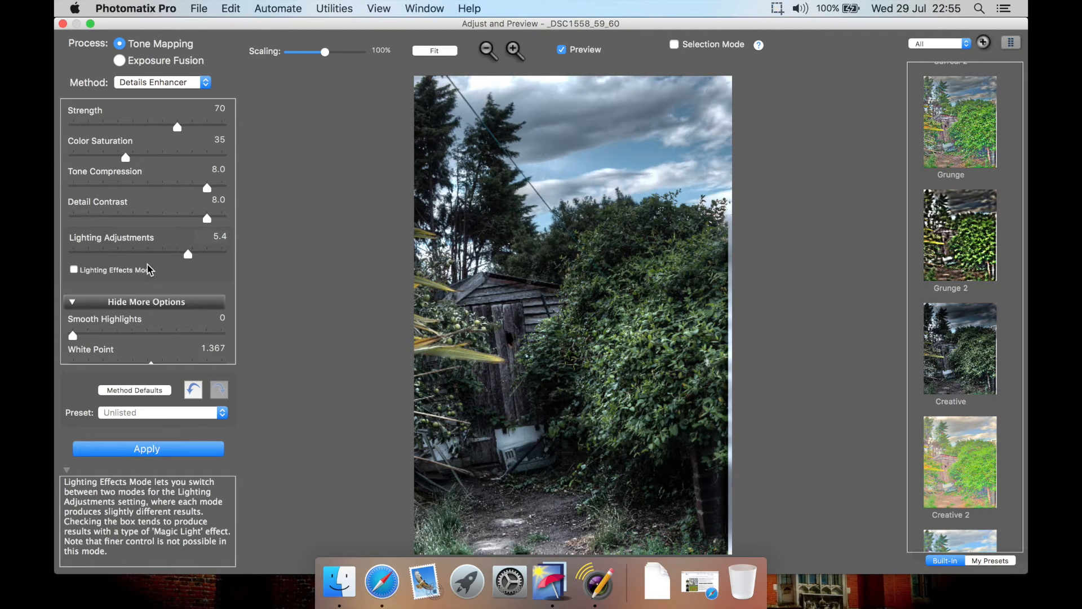
pyautogui.click(117, 272)
pyautogui.click(170, 271)
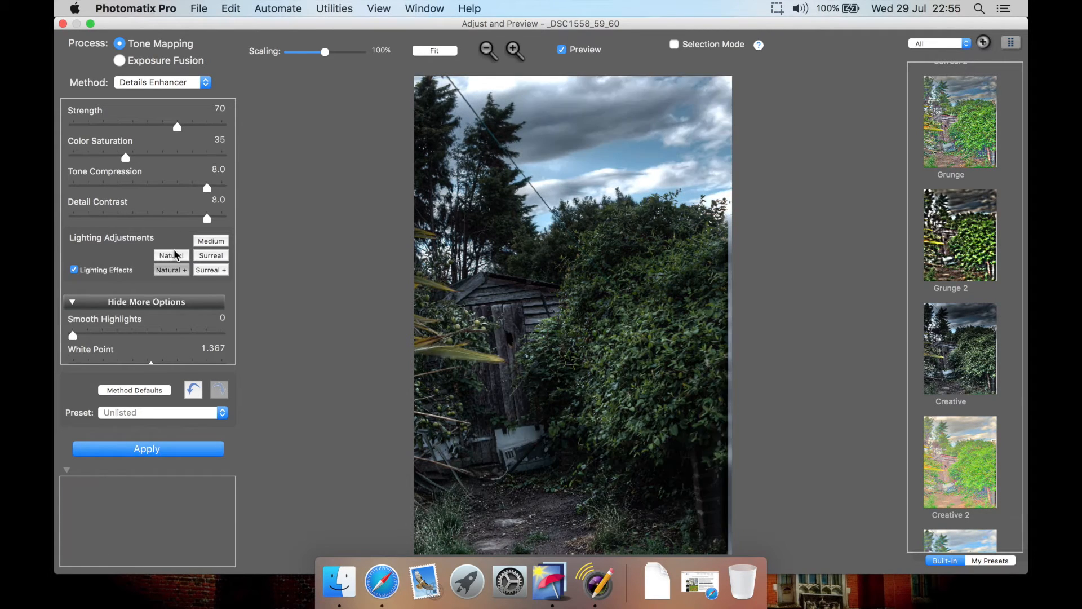
pyautogui.click(171, 256)
# Collapse and expand the More Options section, and examine its Smooth Highlights, White Point, Black Point and Gamma settings.
pyautogui.scroll(-1, 129, 255)
pyautogui.scroll(-3, 129, 255)
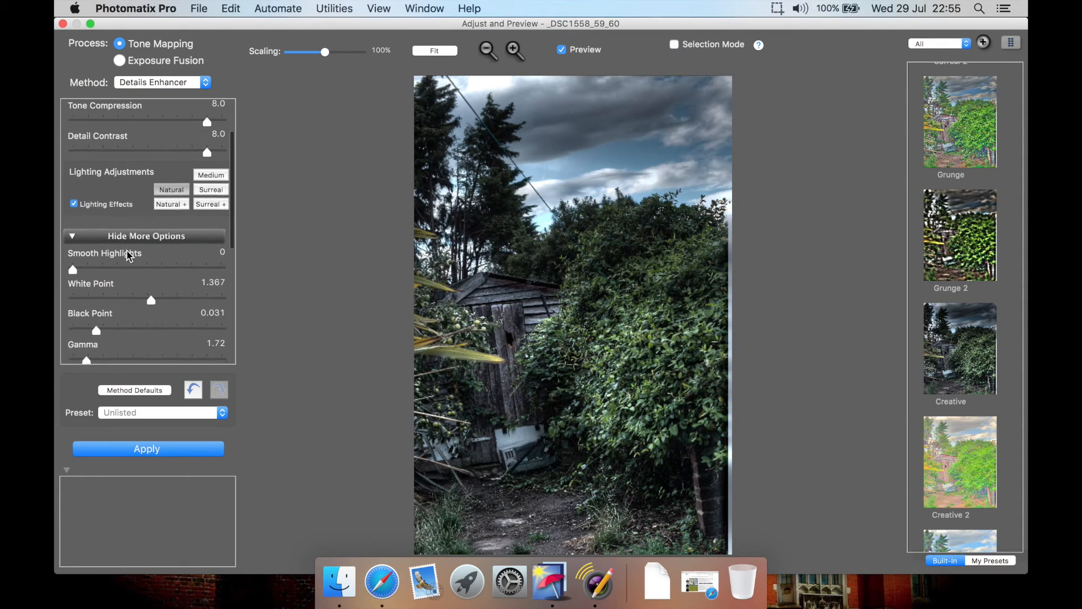
pyautogui.click(128, 235)
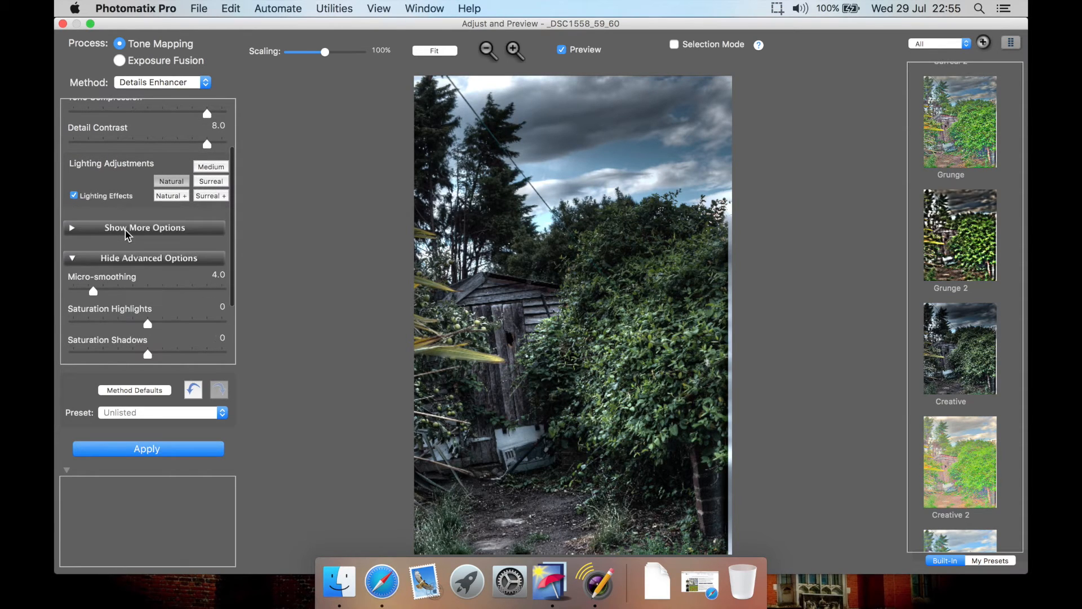
pyautogui.click(127, 234)
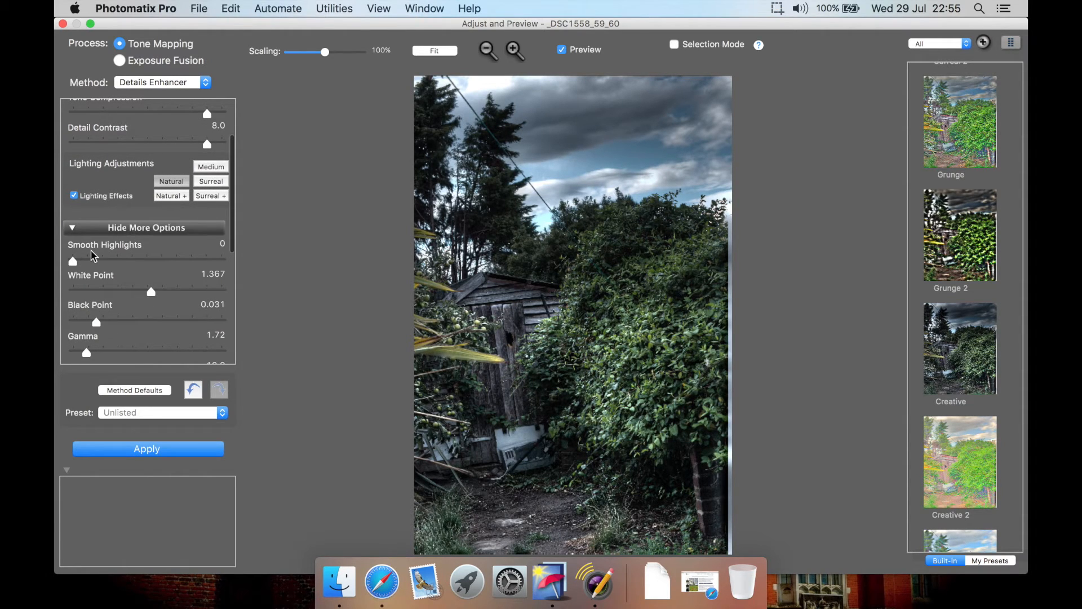
pyautogui.moveTo(116, 258)
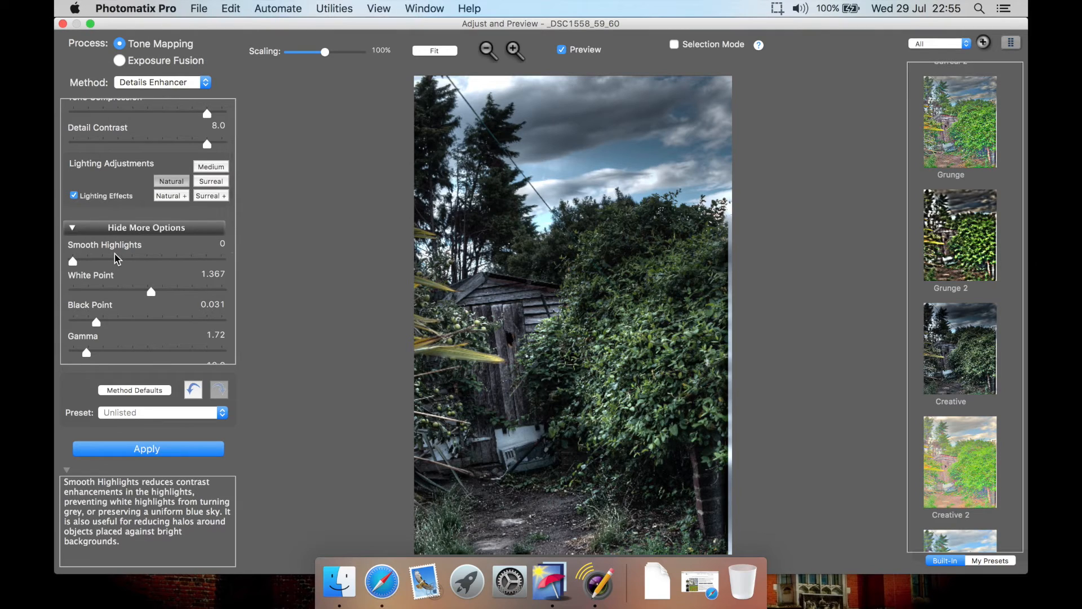
pyautogui.scroll(-5, 113, 268)
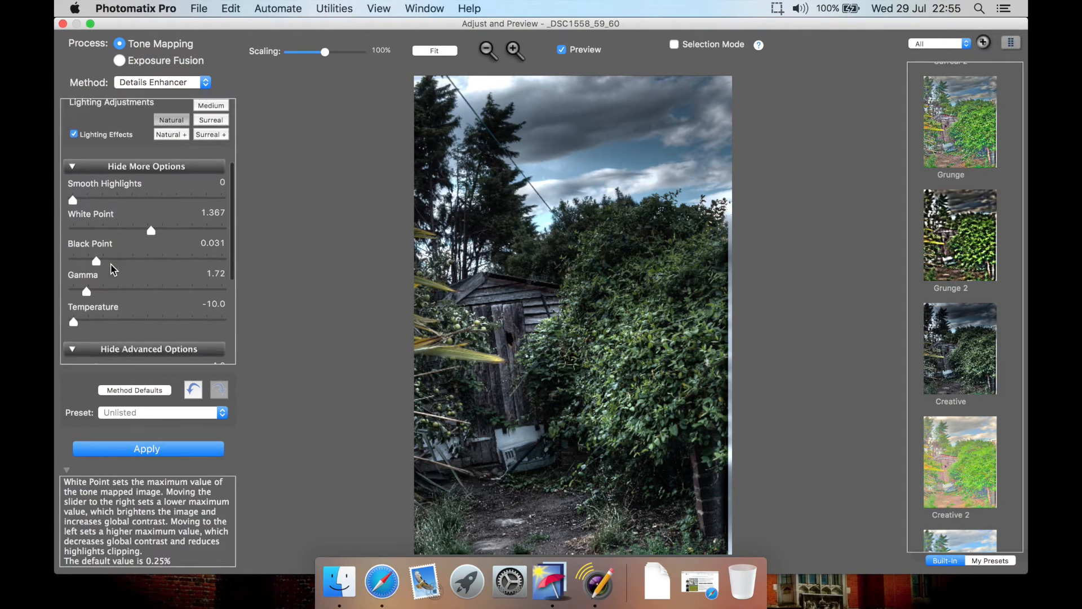
# Try a warmer Temperature of 6.0 on the preview, and return it to -10.0.
pyautogui.moveTo(80, 307)
pyautogui.scroll(-2, 76, 304)
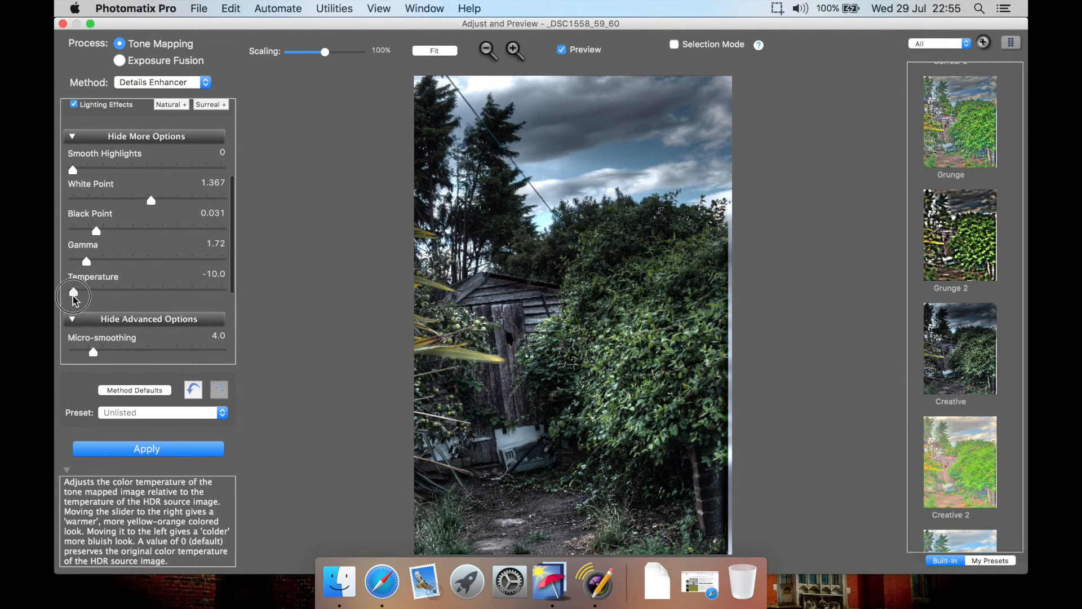
pyautogui.moveTo(74, 293); pyautogui.dragTo(192, 297)
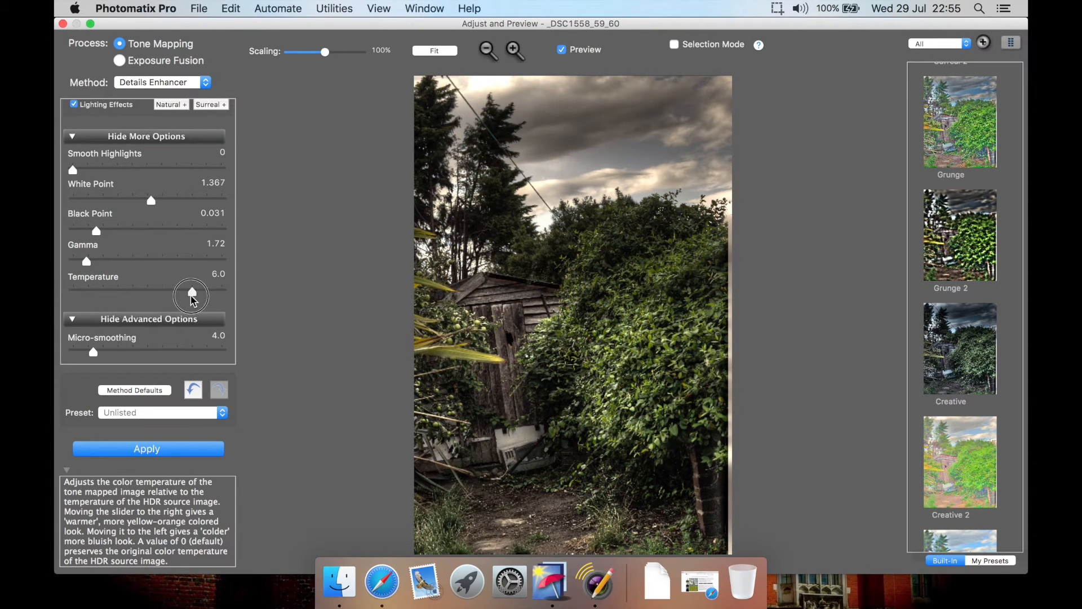
pyautogui.moveTo(192, 297); pyautogui.dragTo(67, 297)
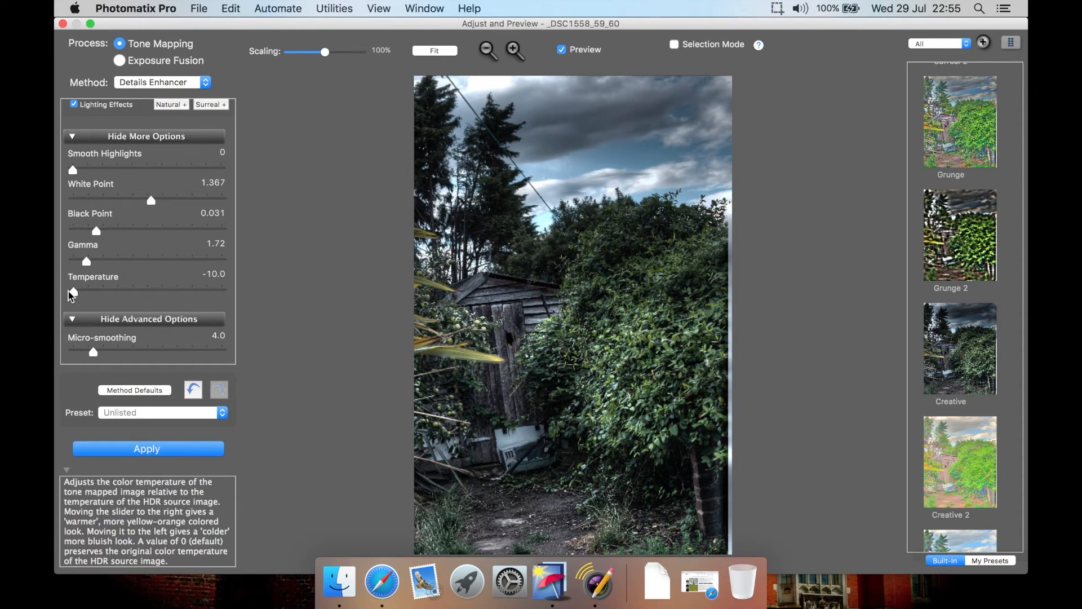
# Examine the Advanced Options, including Micro-smoothing, highlight and shadow saturation, Shadows Smoothness, Shadows Clipping and the 360º image option.
pyautogui.scroll(-5, 72, 294)
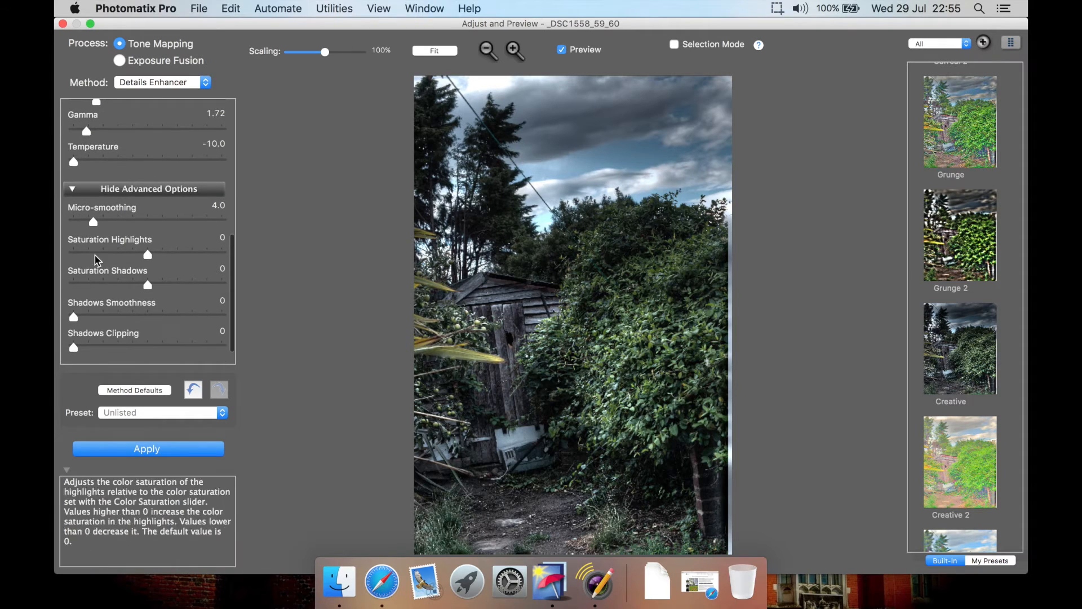
pyautogui.scroll(6, 163, 200)
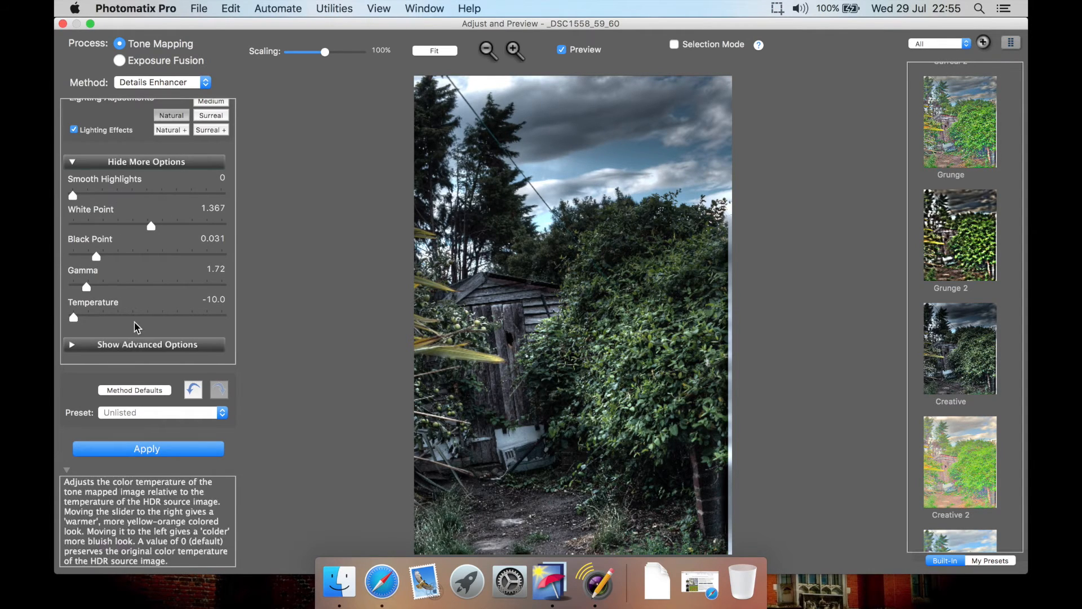
pyautogui.scroll(-7, 125, 350)
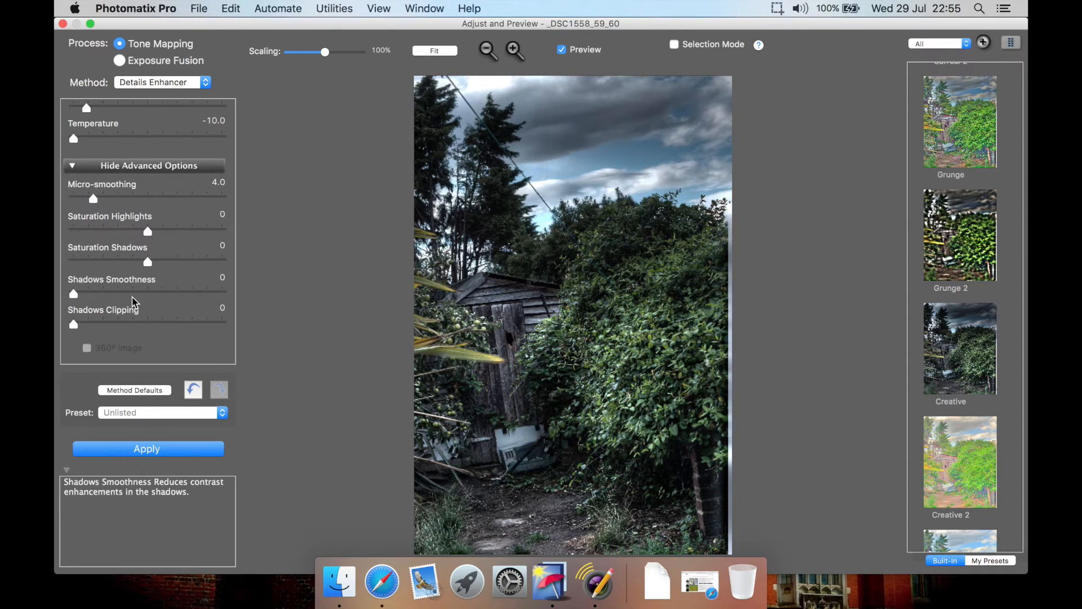
pyautogui.scroll(-1, 142, 338)
pyautogui.scroll(1, 143, 338)
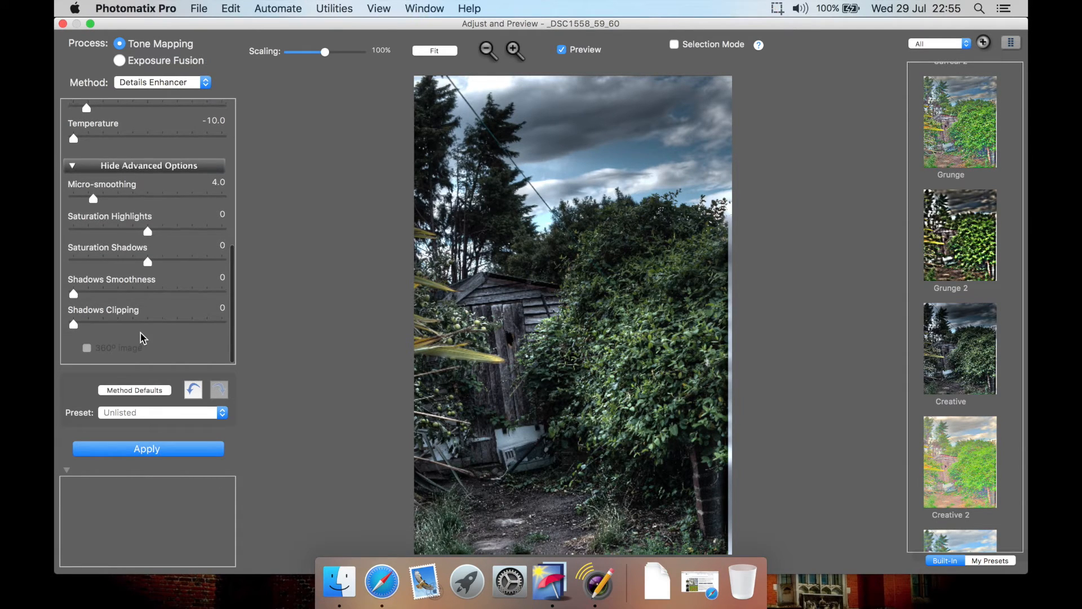
pyautogui.moveTo(87, 351)
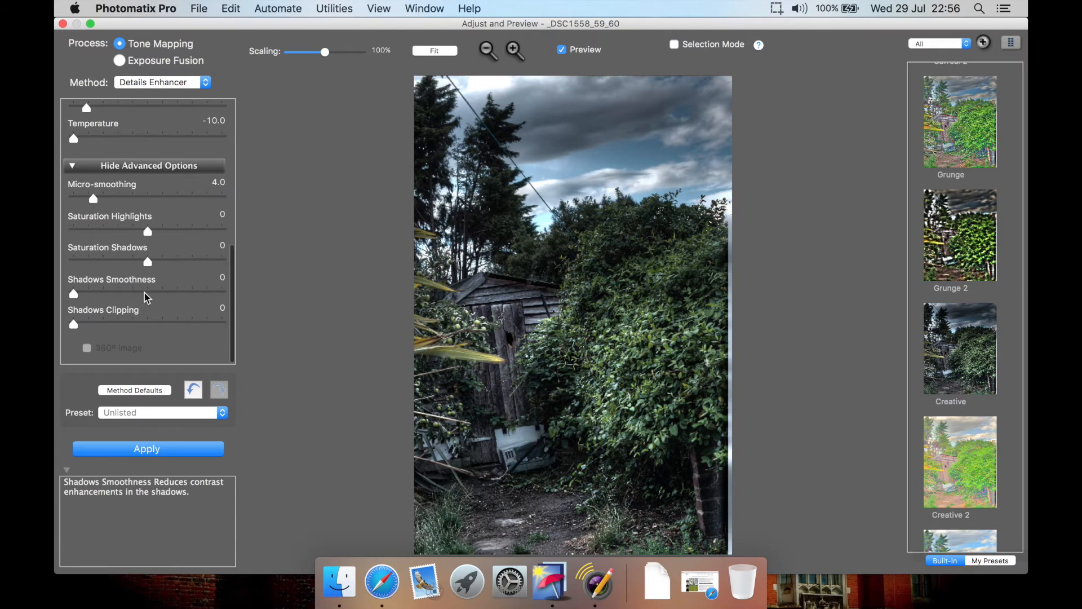
pyautogui.scroll(10, 146, 298)
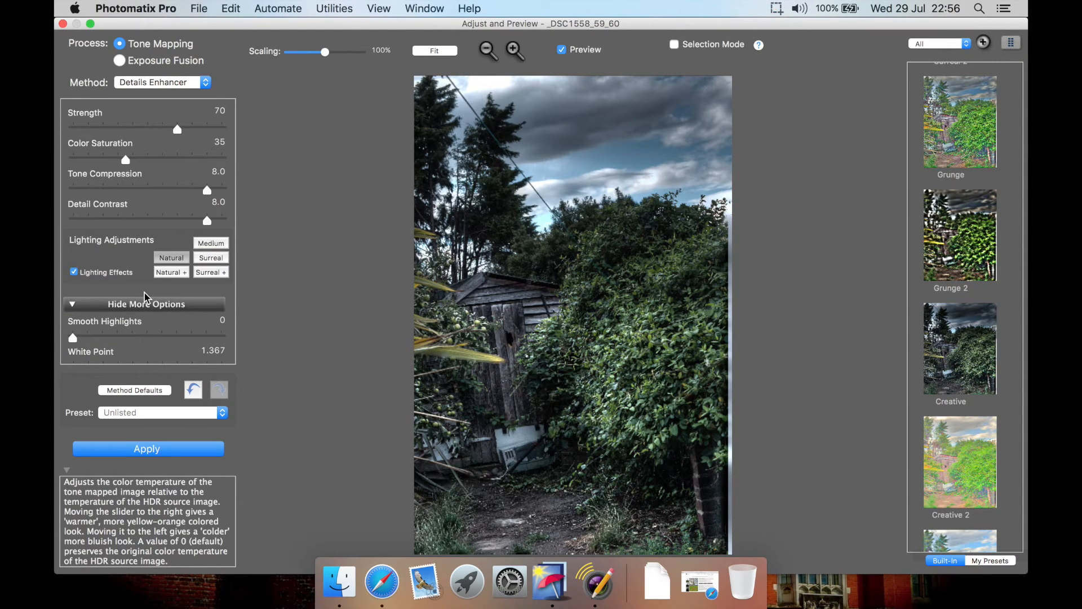
# Apply the tone mapping with Strength raised to 86, and move the Finishing Touch dialog clear of the photo.
pyautogui.click(178, 131)
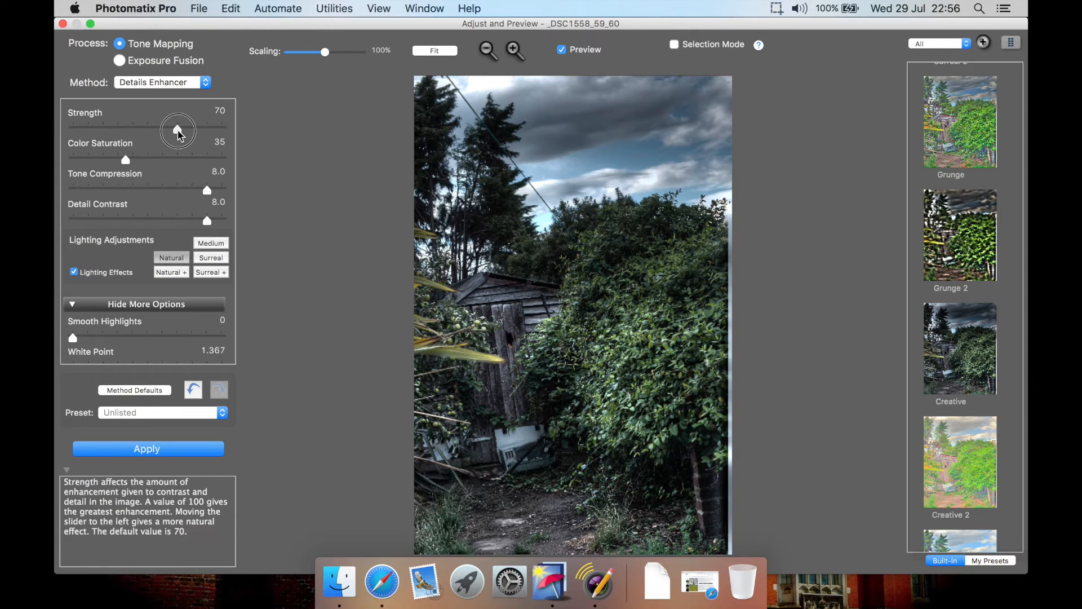
pyautogui.moveTo(178, 132); pyautogui.dragTo(203, 135)
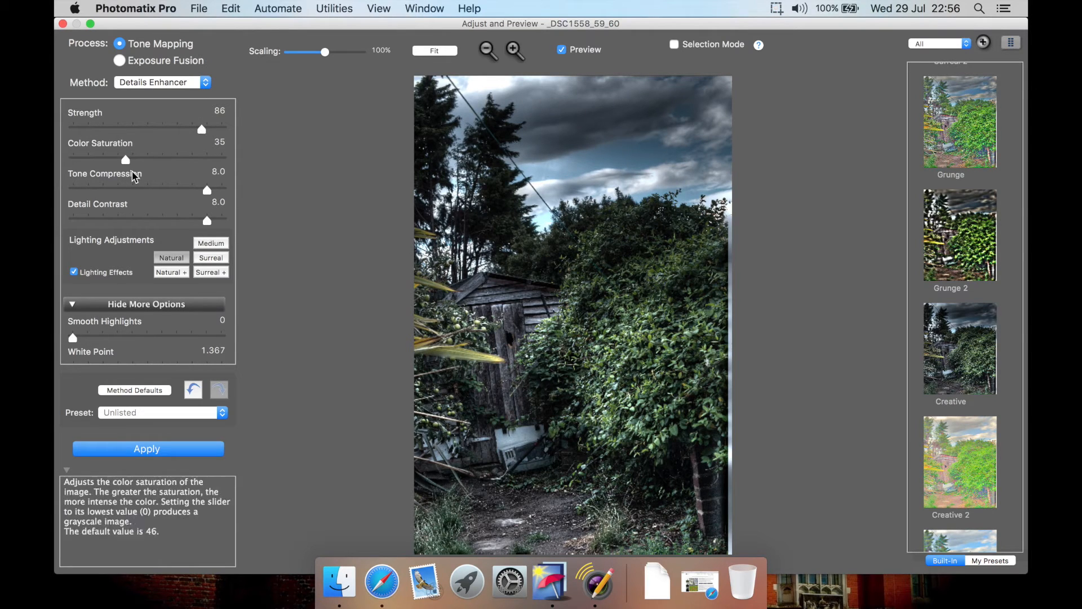
pyautogui.click(117, 449)
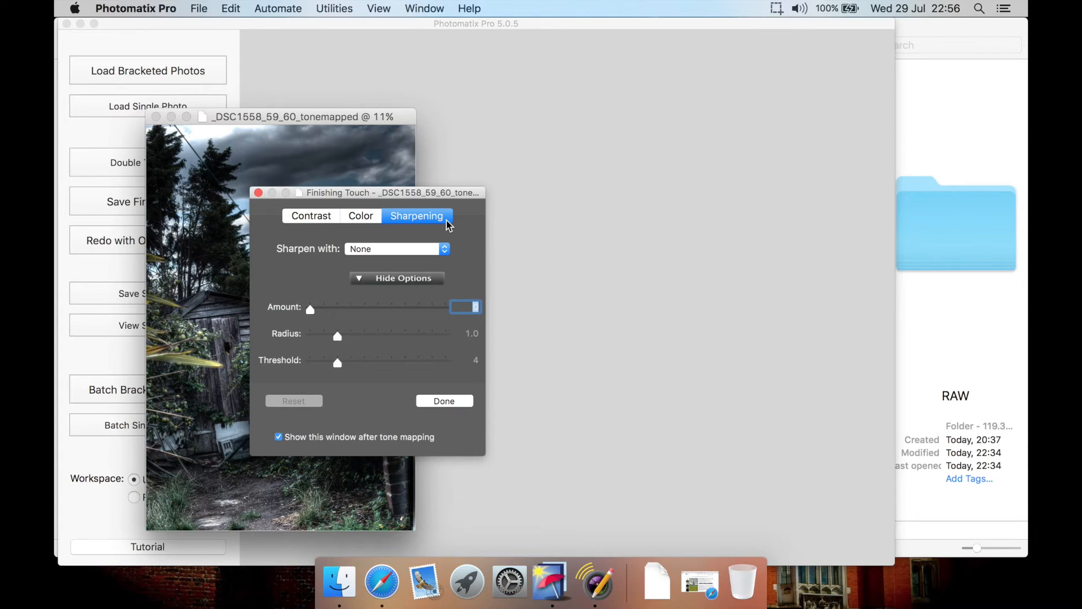
pyautogui.moveTo(431, 197); pyautogui.dragTo(681, 45)
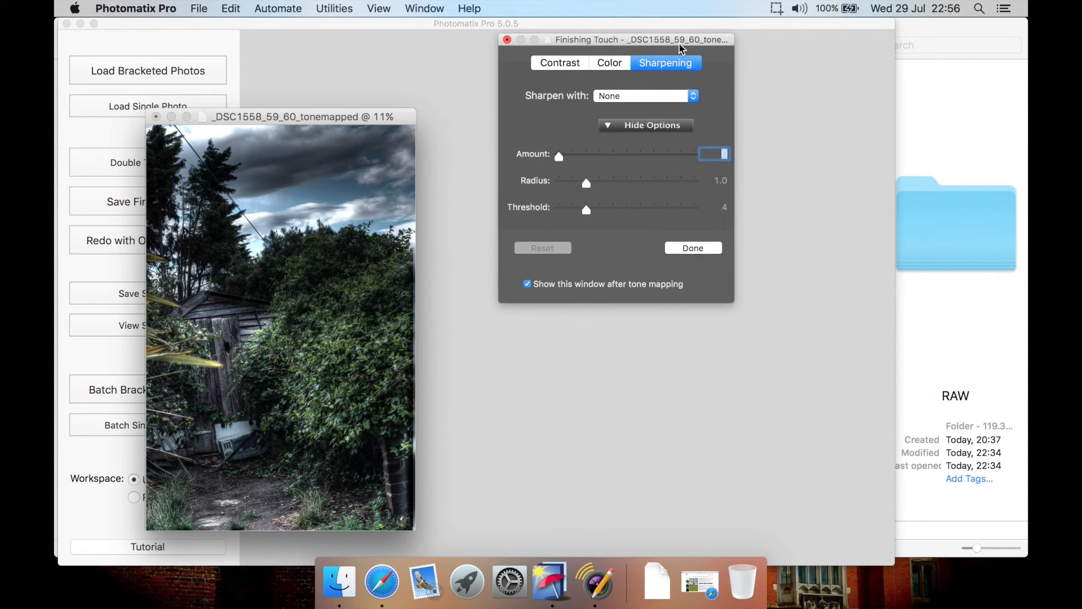
# Try the added contrast presets, including Extreme Contrast, on the tone-mapped photo, and set the contrast back to None.
pyautogui.click(578, 72)
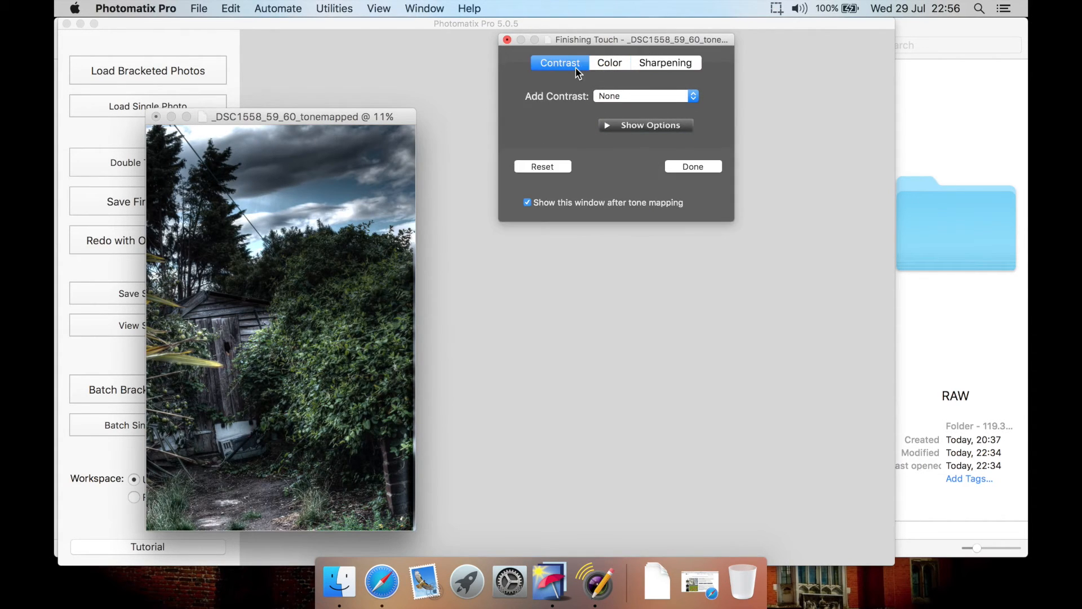
pyautogui.click(620, 97)
pyautogui.click(626, 114)
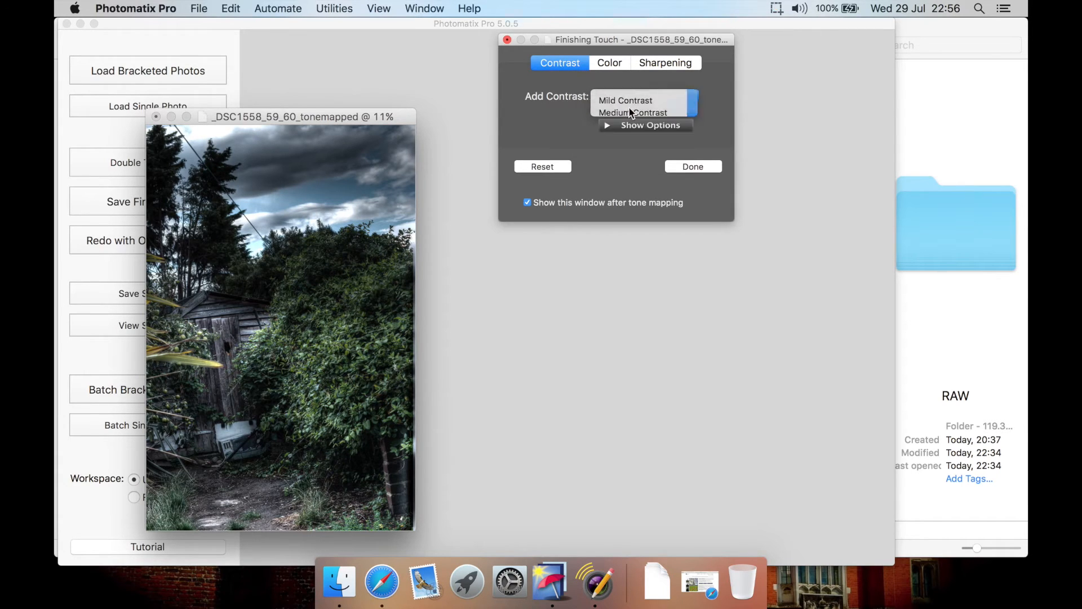
pyautogui.click(636, 101)
pyautogui.click(638, 134)
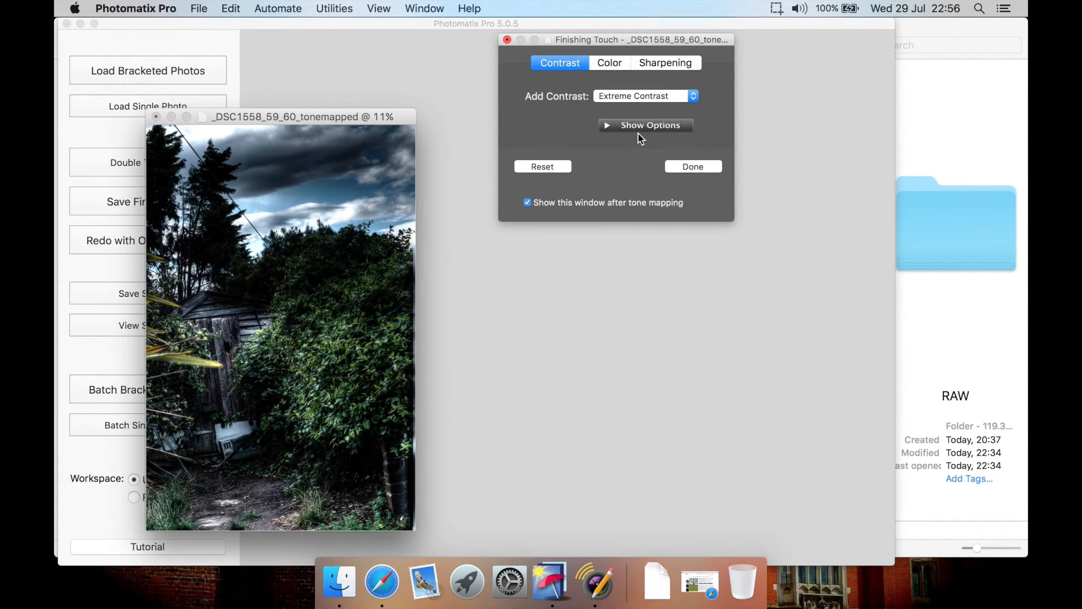
pyautogui.click(620, 96)
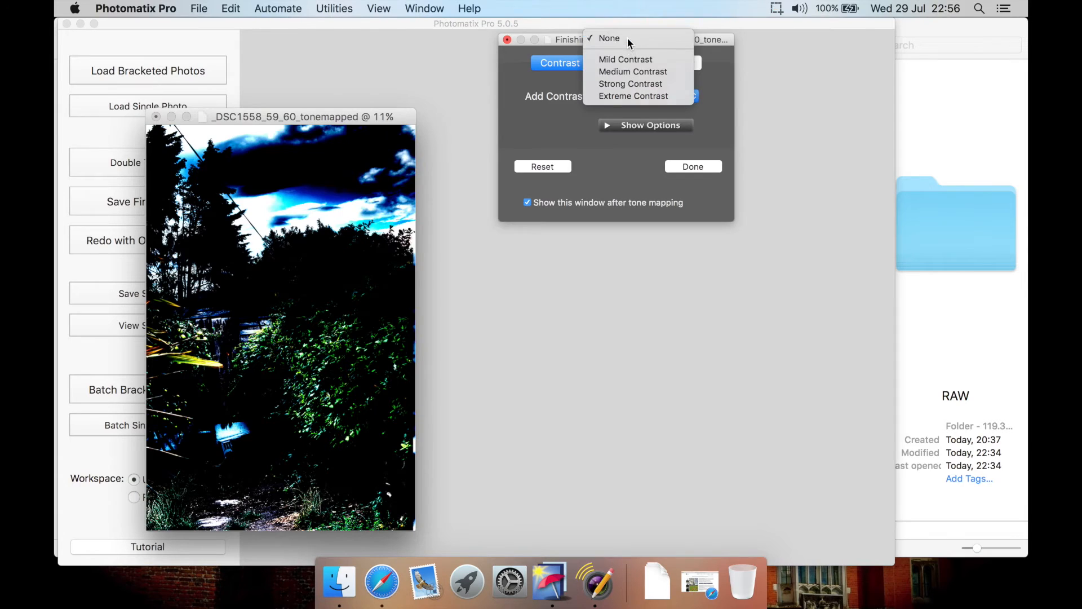
pyautogui.click(628, 39)
# Show the detailed contrast options, and review the Finishing Touch settings for color saturation and sharpening.
pyautogui.click(607, 127)
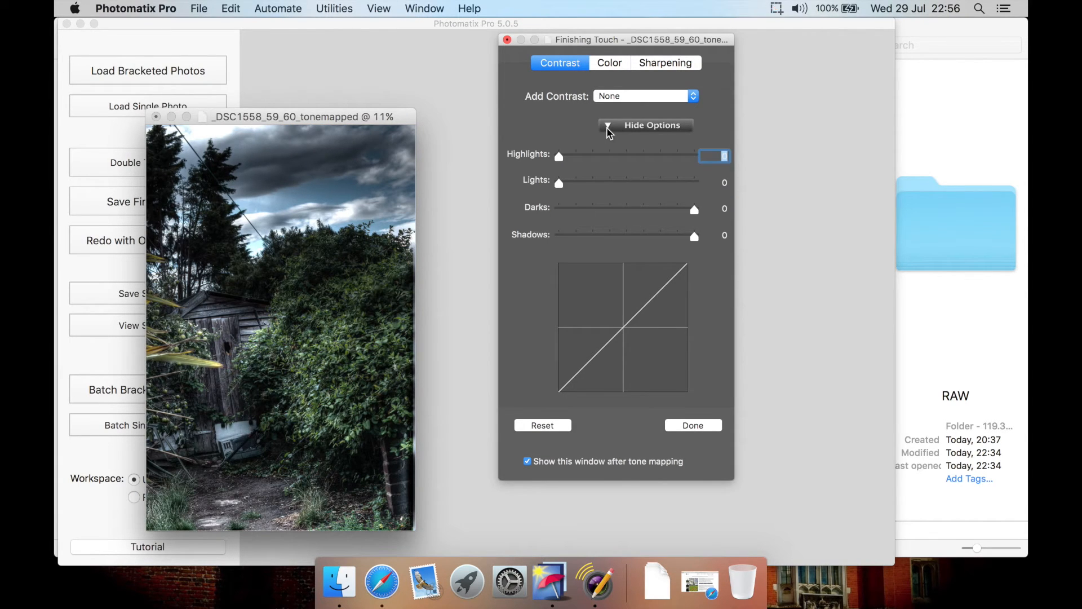
pyautogui.click(611, 59)
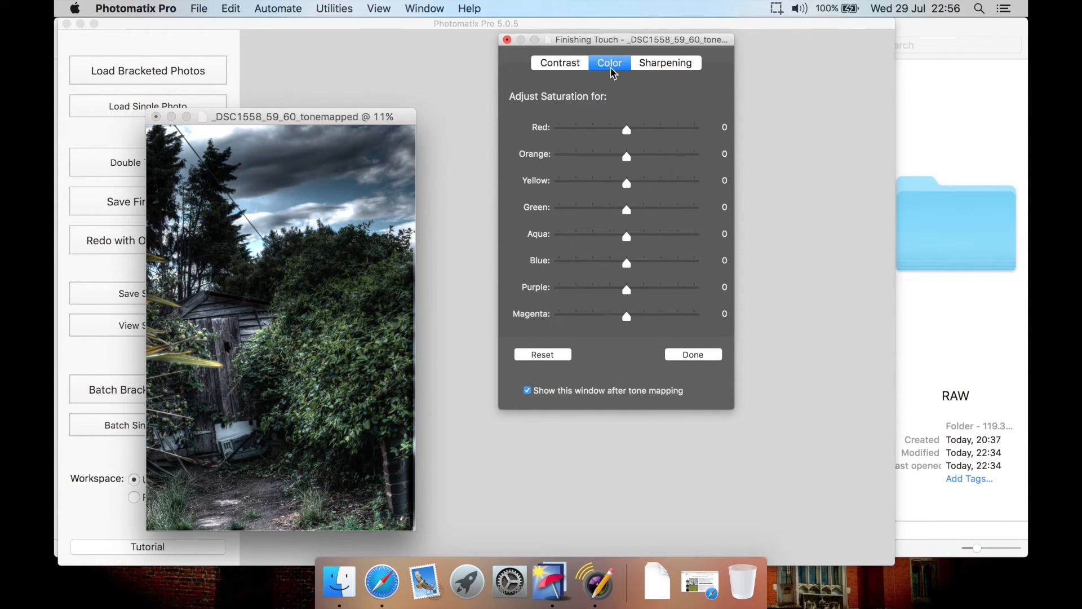
pyautogui.click(663, 62)
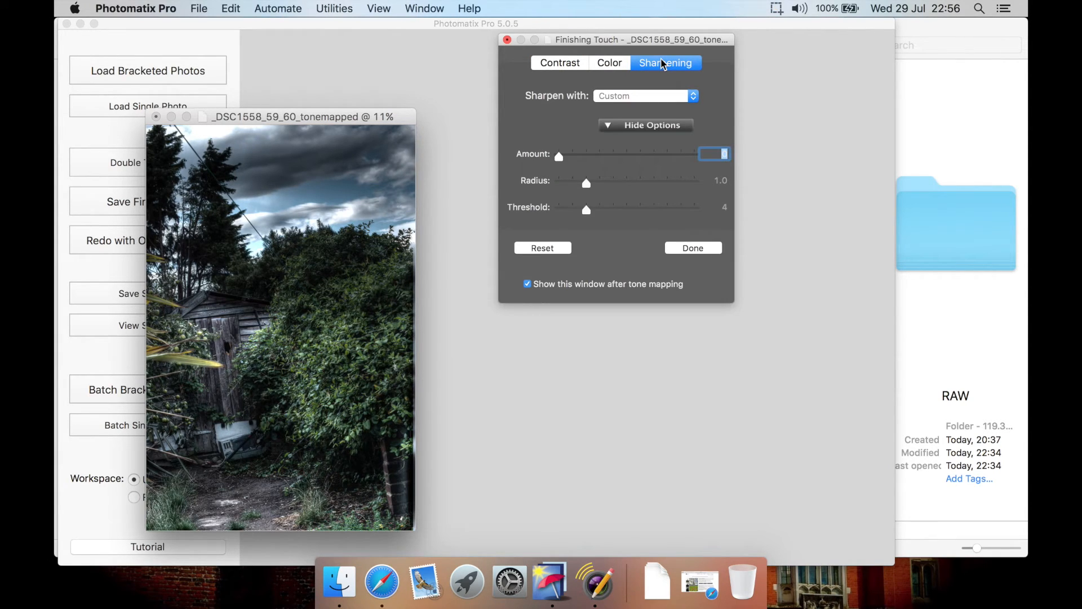
# Try the Medium and Mild Sharpening presets, set sharpening back to None, and finish the finishing touches.
pyautogui.click(635, 96)
pyautogui.click(637, 128)
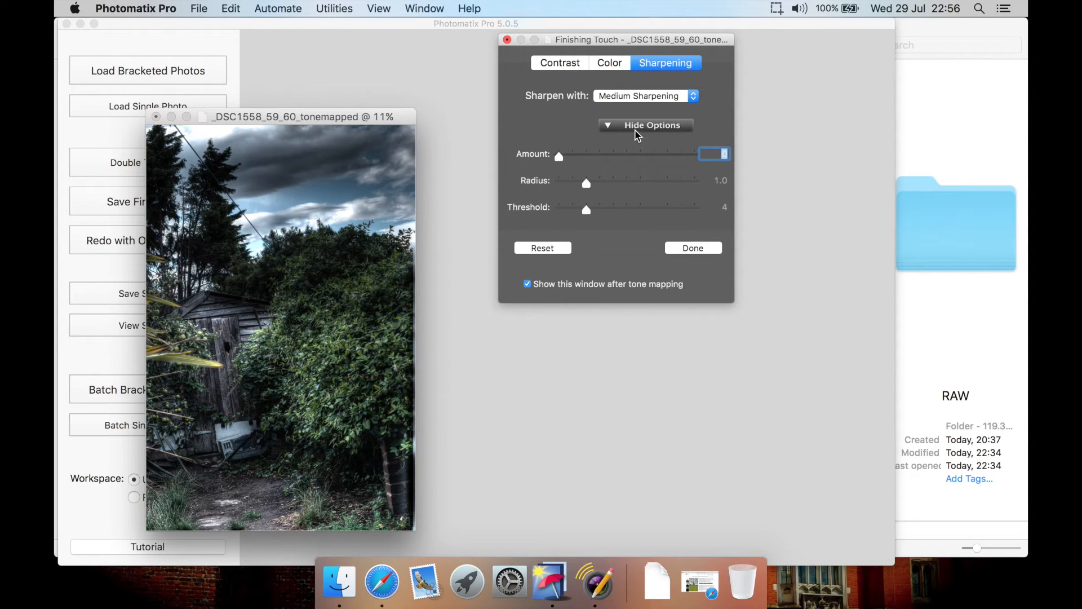
pyautogui.click(634, 96)
pyautogui.click(652, 84)
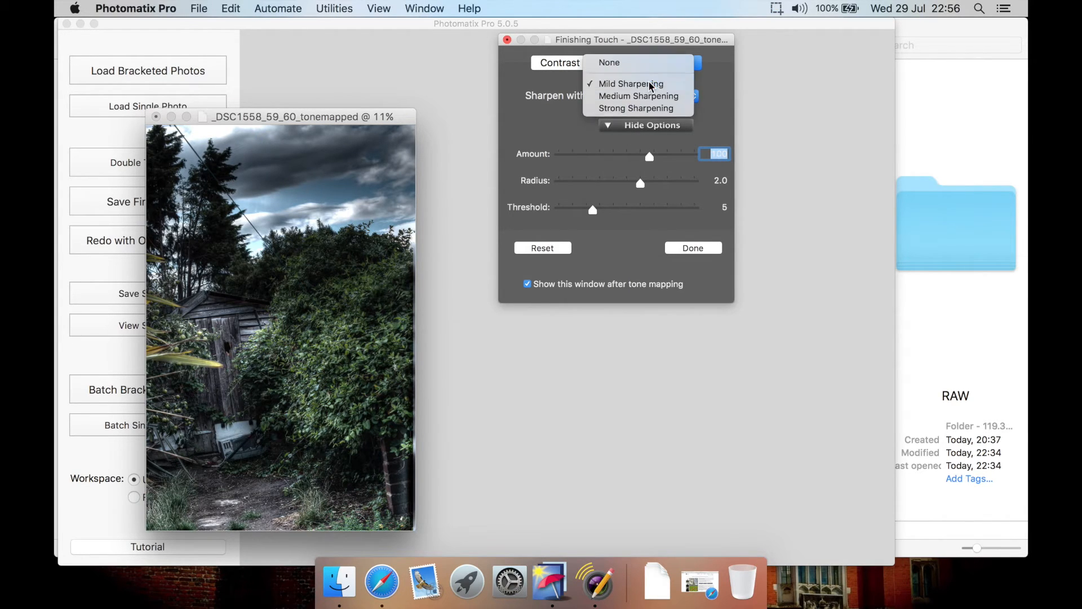
pyautogui.click(629, 99)
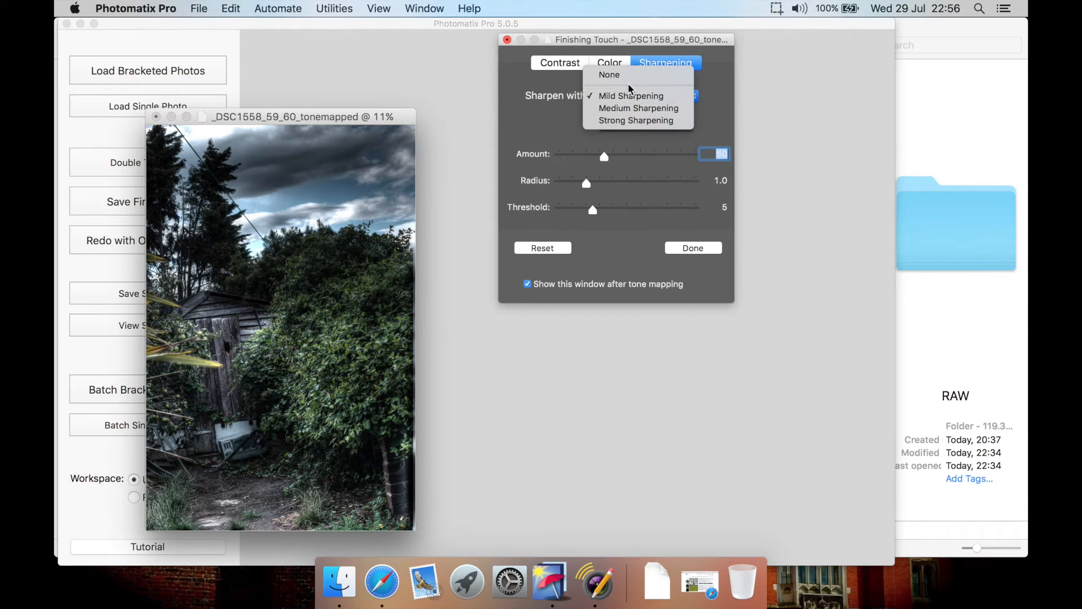
pyautogui.click(627, 79)
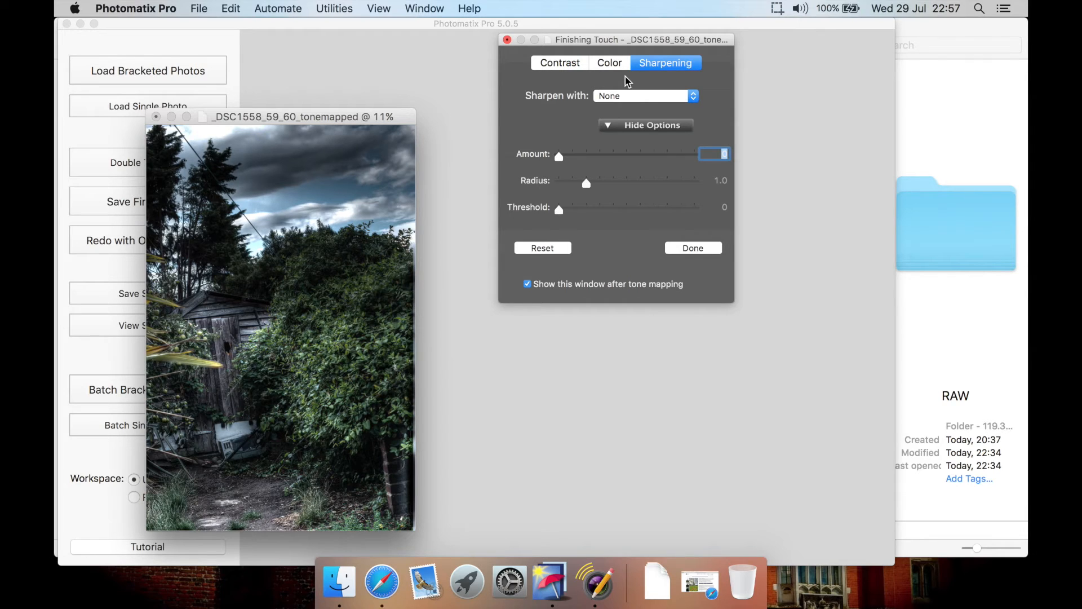
pyautogui.click(709, 249)
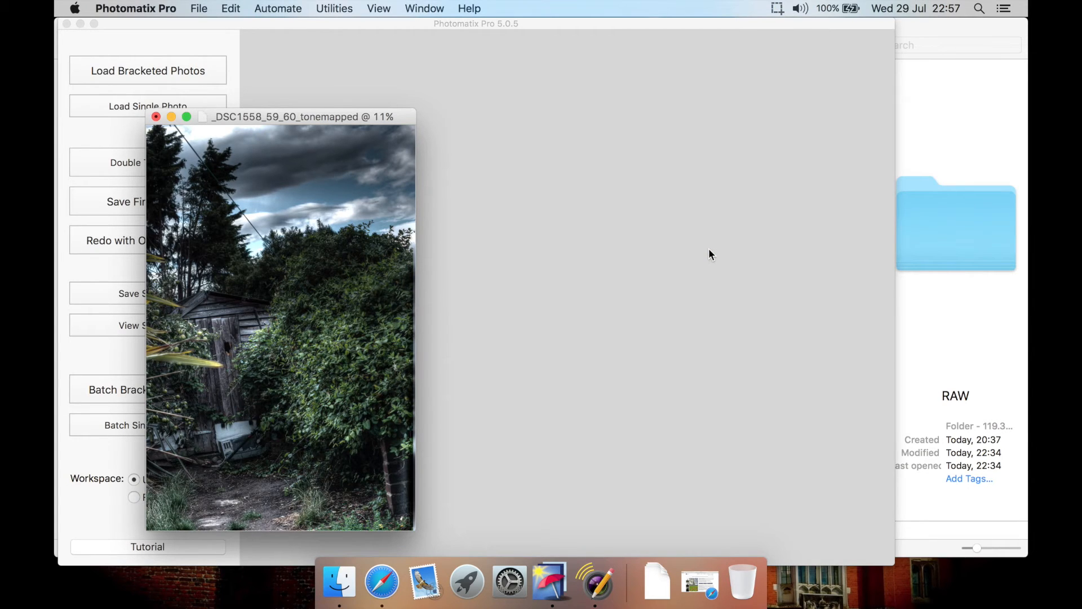
# Move the tone-mapped photo clear of the workflow options and start saving the final image as TIFF 16-bit.
pyautogui.moveTo(379, 117); pyautogui.dragTo(608, 85)
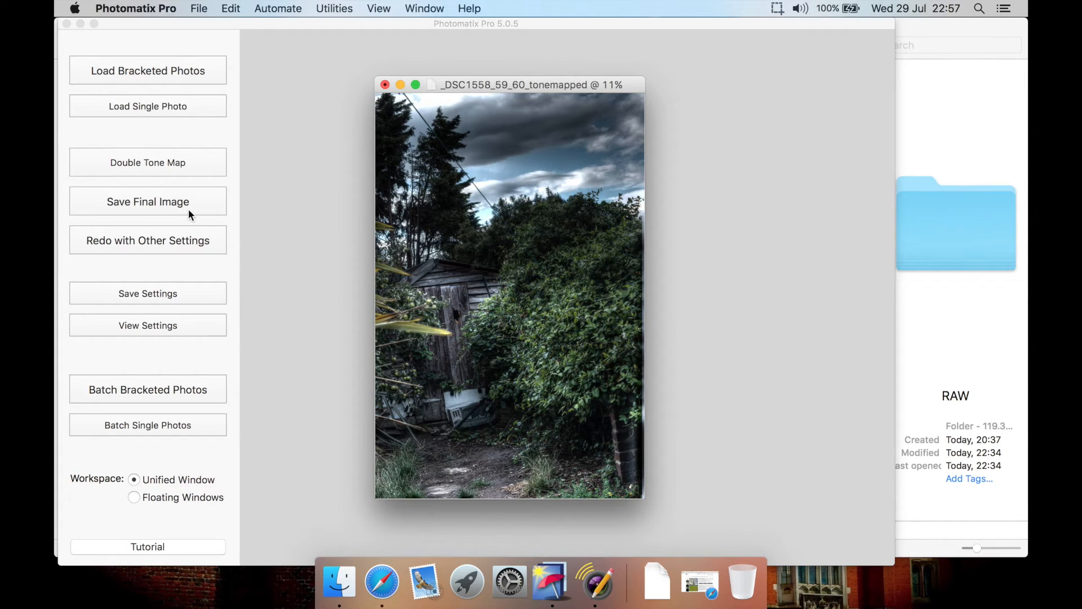
pyautogui.click(171, 201)
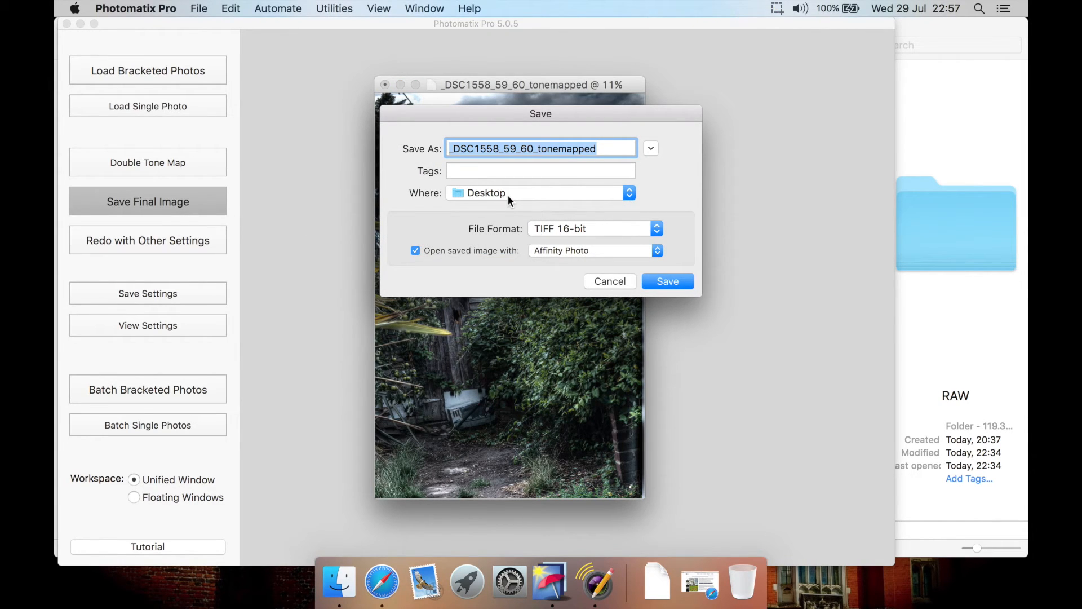
pyautogui.click(573, 229)
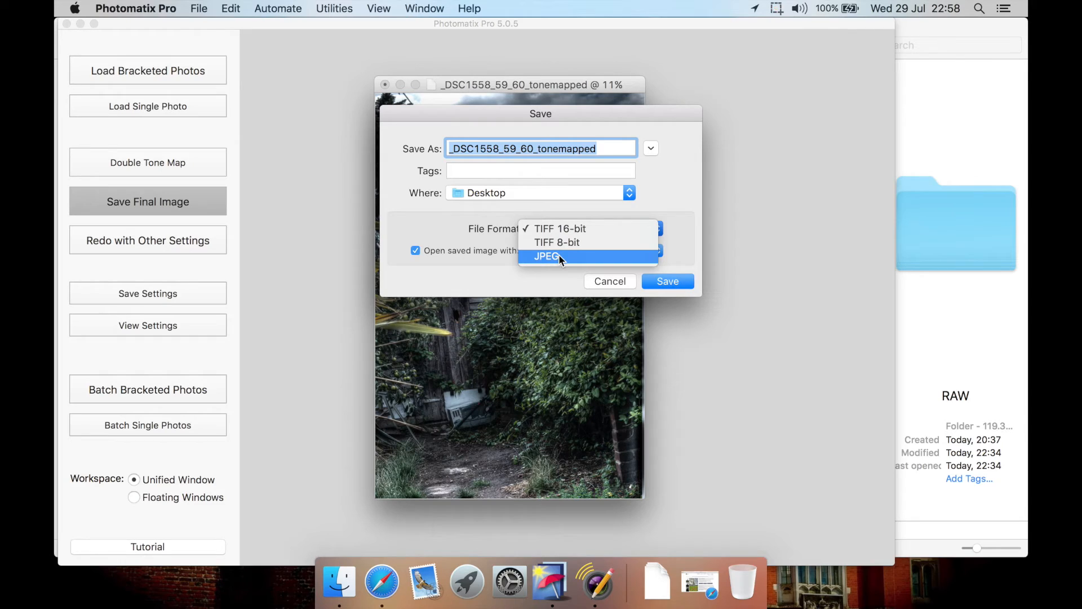
pyautogui.click(599, 230)
# Turn off opening the saved image in Affinity Photo, and save _DSC1558_59_60_tonemapped to the Desktop.
pyautogui.click(462, 249)
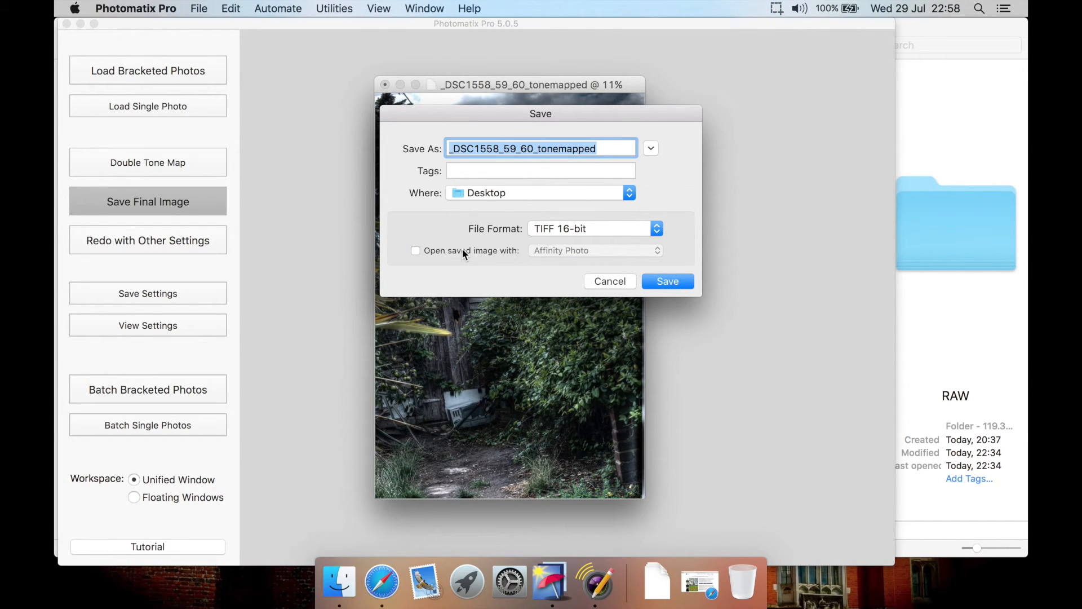
pyautogui.click(462, 254)
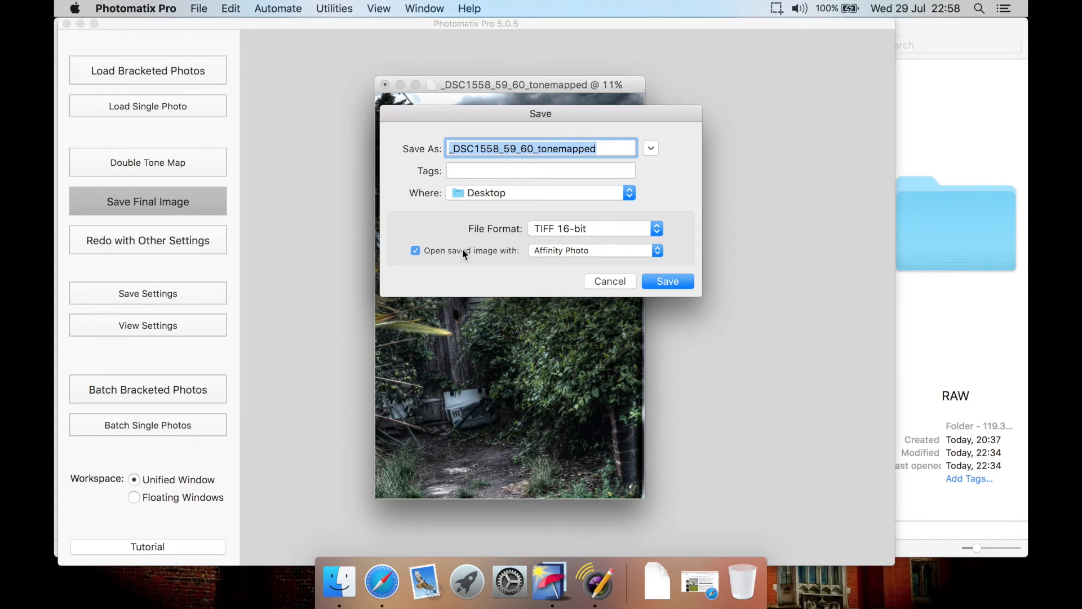
pyautogui.click(581, 248)
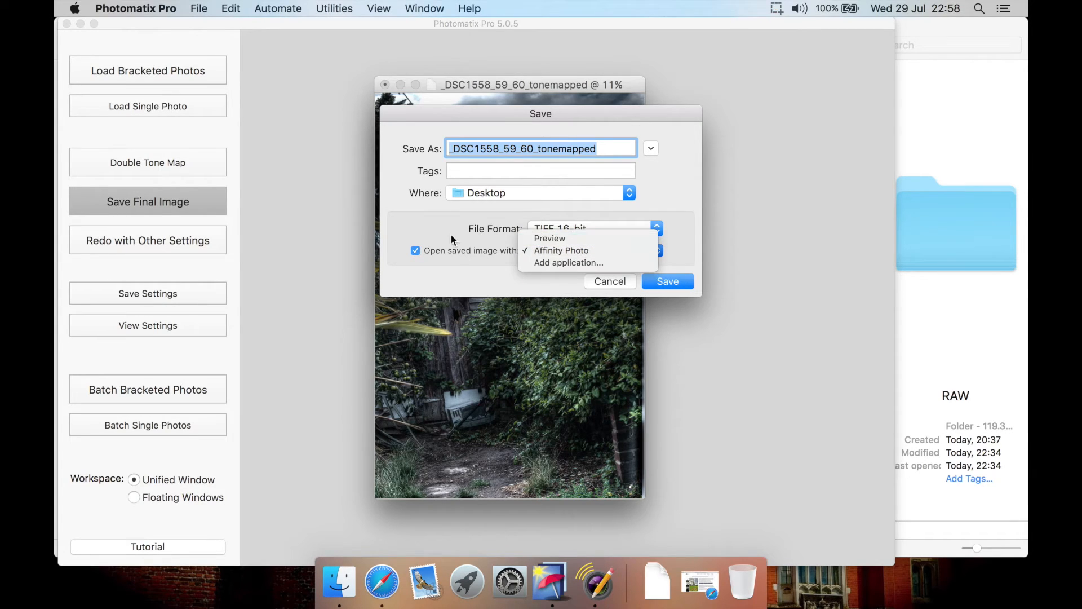
pyautogui.click(430, 228)
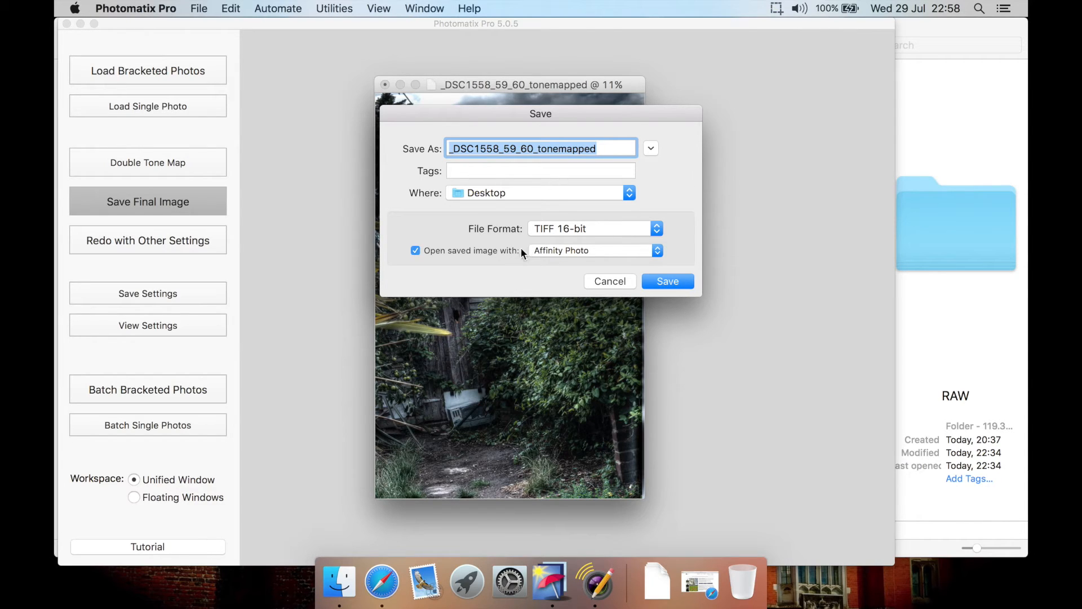
pyautogui.click(496, 250)
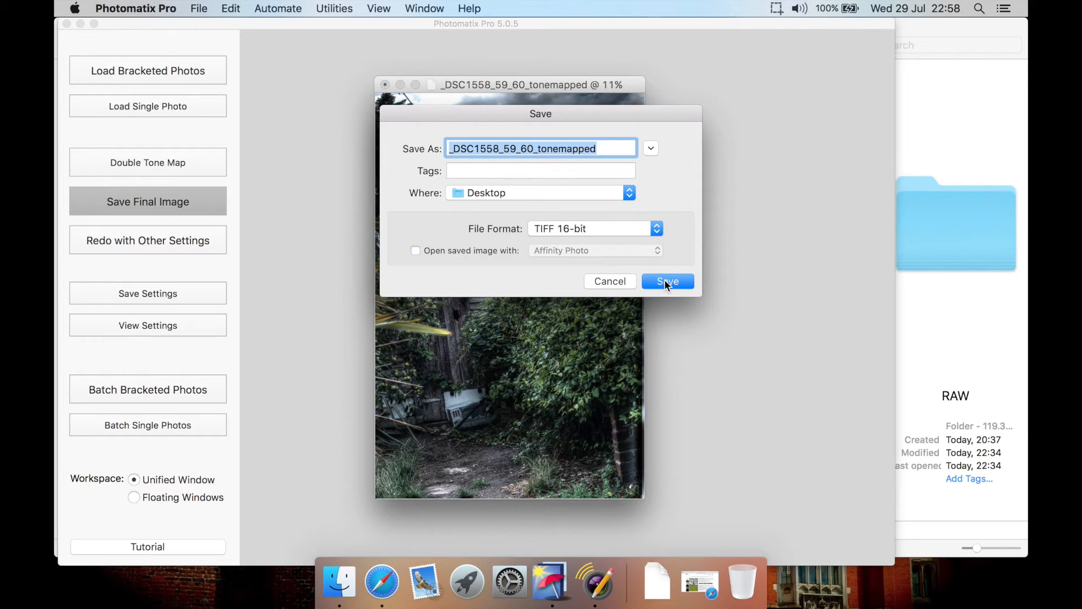
pyautogui.click(665, 282)
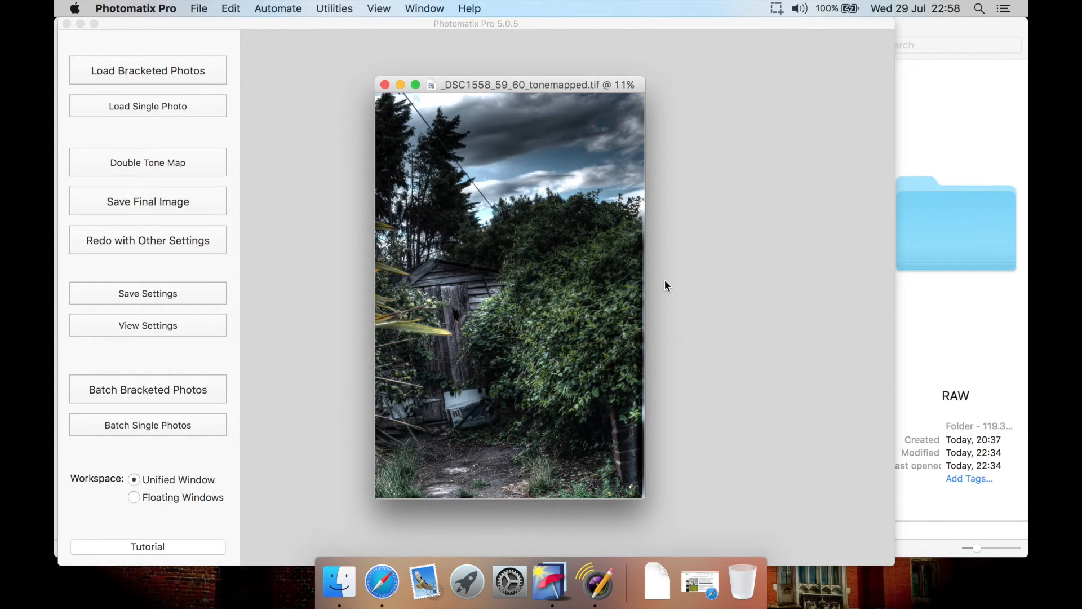
# Switch to Finder and preview the saved _DSC1558_59_60_tonemapped.tif in the Desktop folder.
pyautogui.click(336, 581)
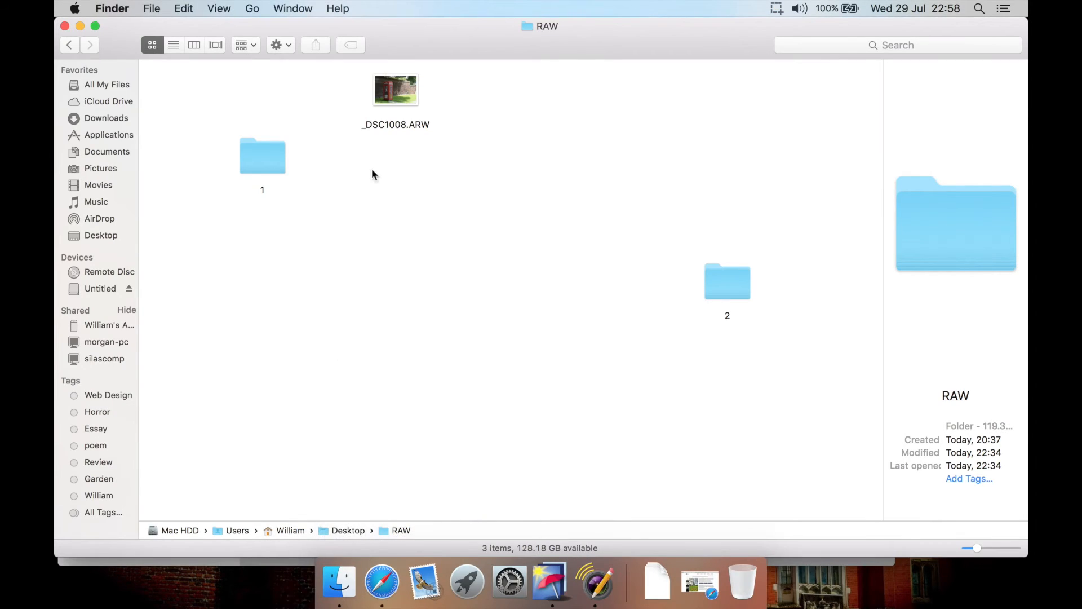
pyautogui.click(123, 235)
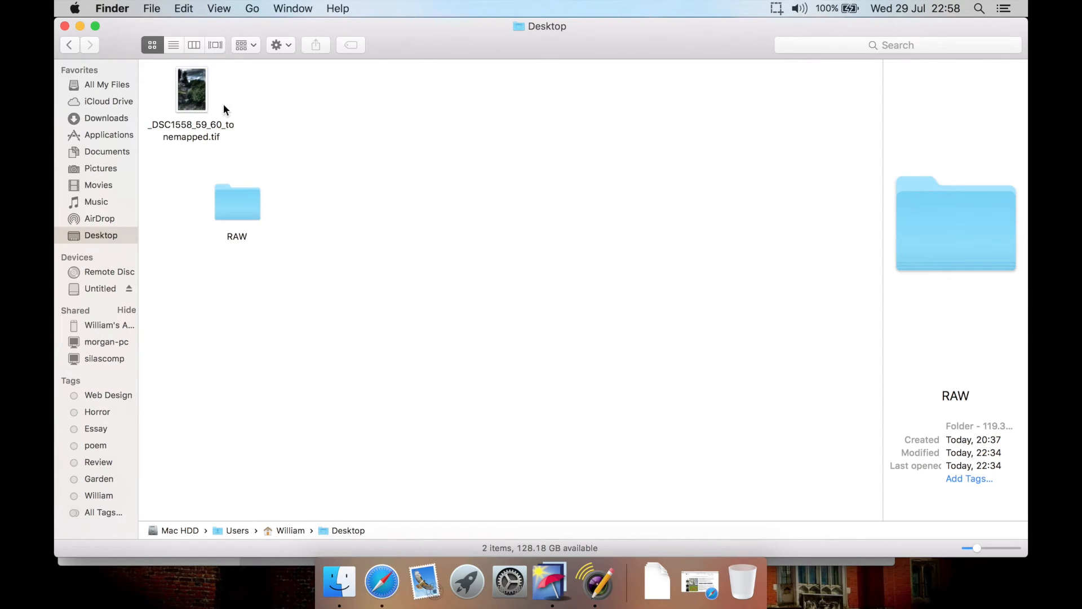
pyautogui.click(195, 103)
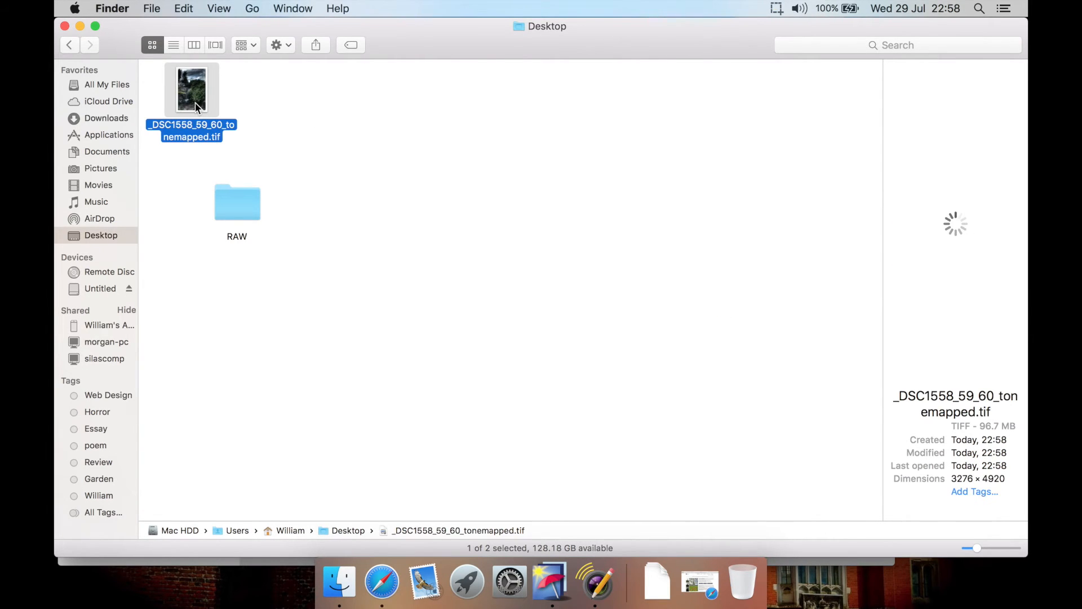
pyautogui.press('space')
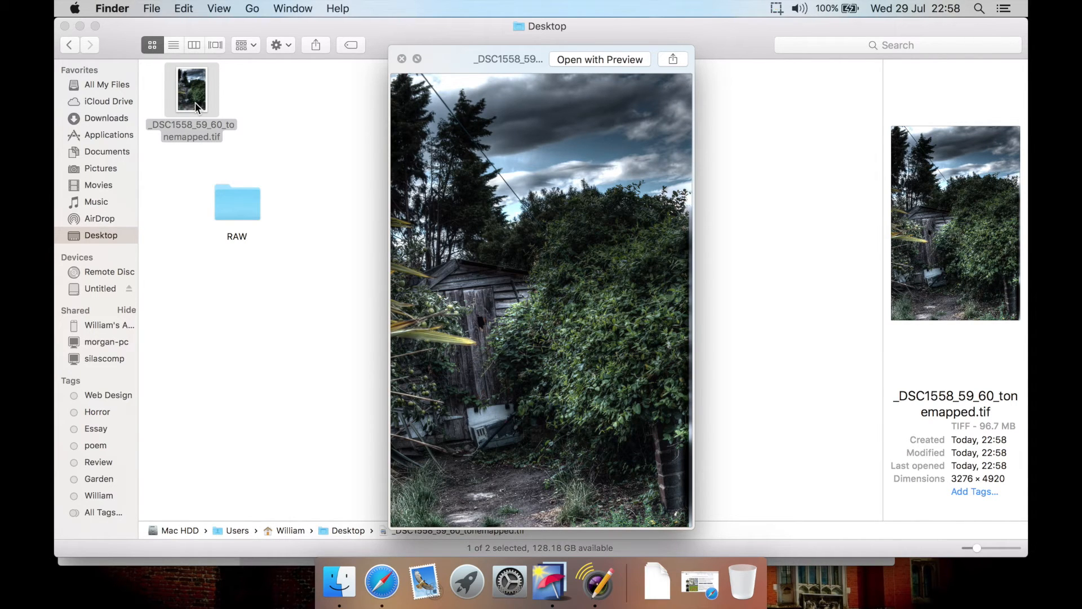
pyautogui.press('space')
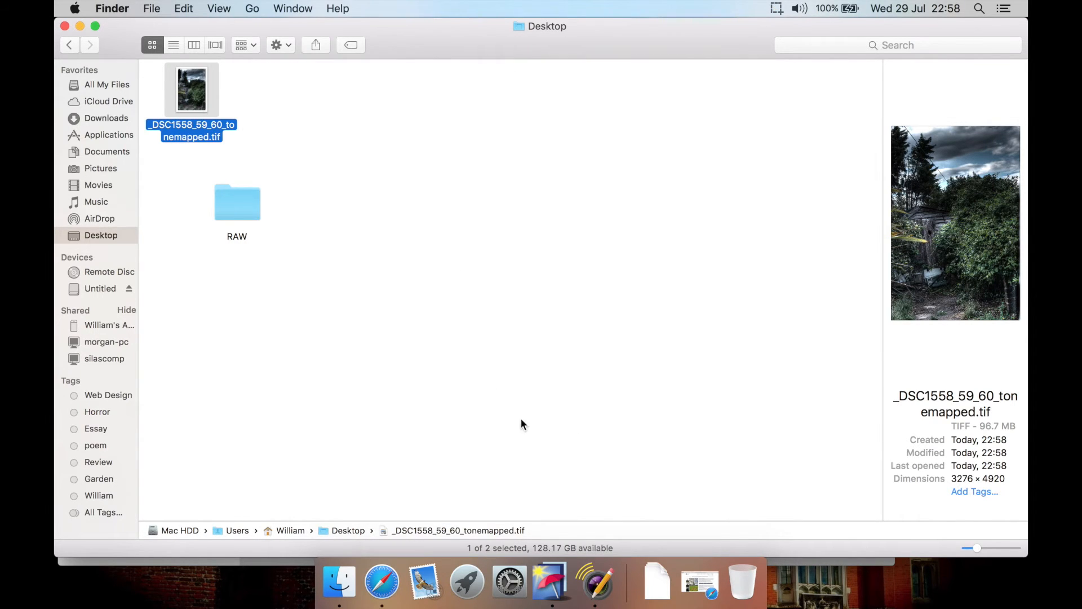
# Return to Photomatix Pro, close the tone-mapped photo, and browse to folder 2 for a new set of bracketed photos.
pyautogui.click(550, 578)
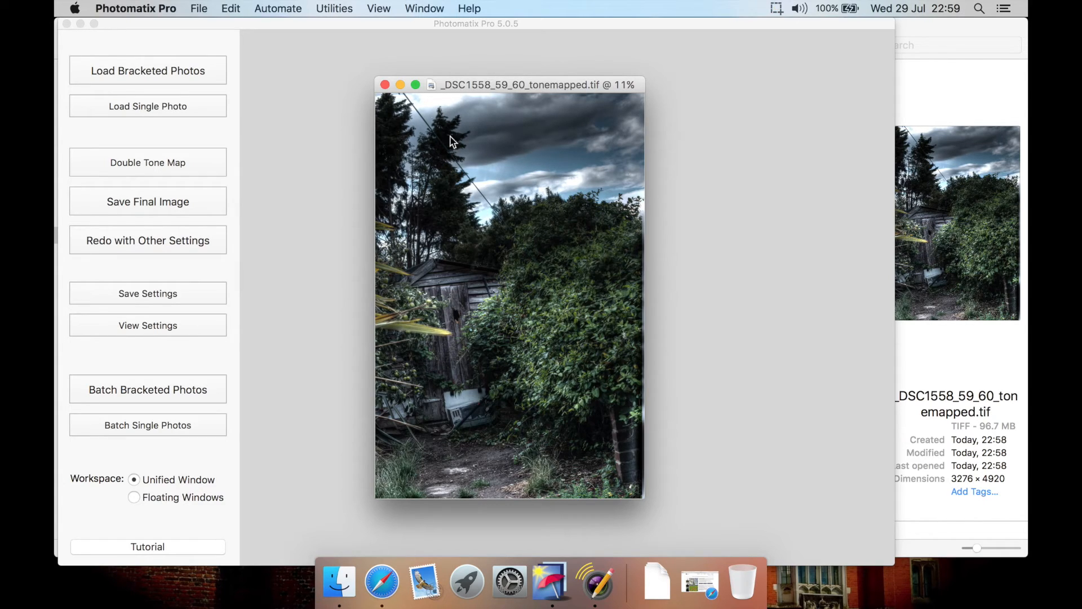
pyautogui.click(385, 84)
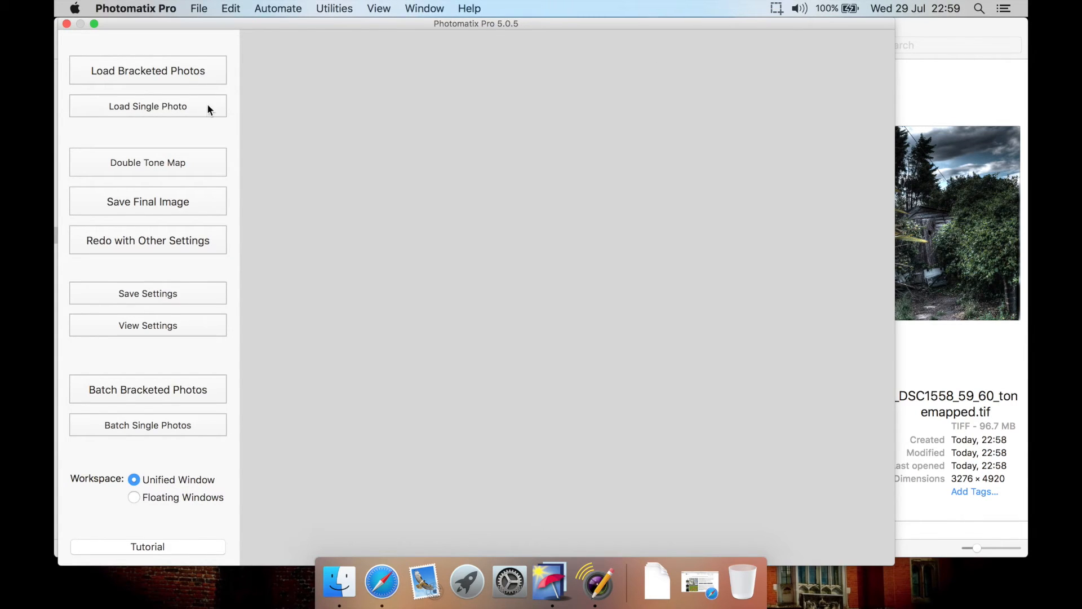
pyautogui.click(186, 75)
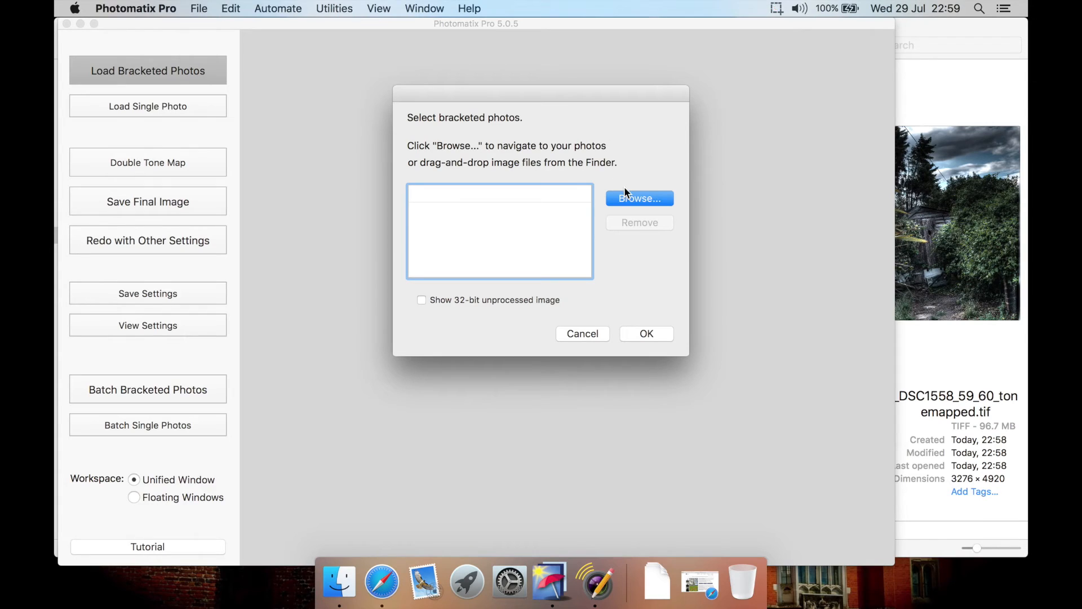
pyautogui.click(635, 201)
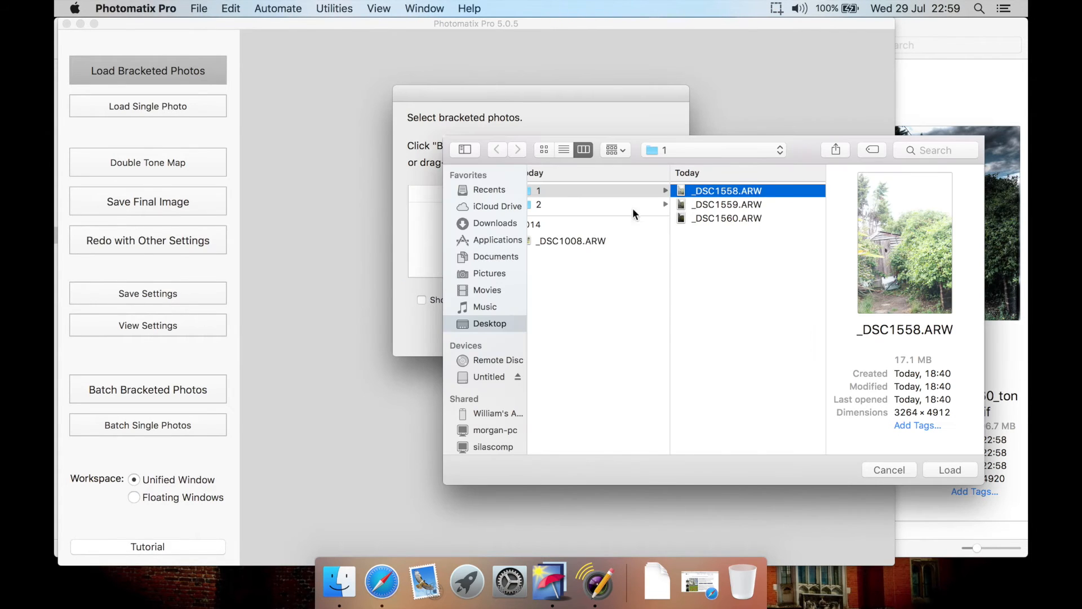
pyautogui.click(577, 205)
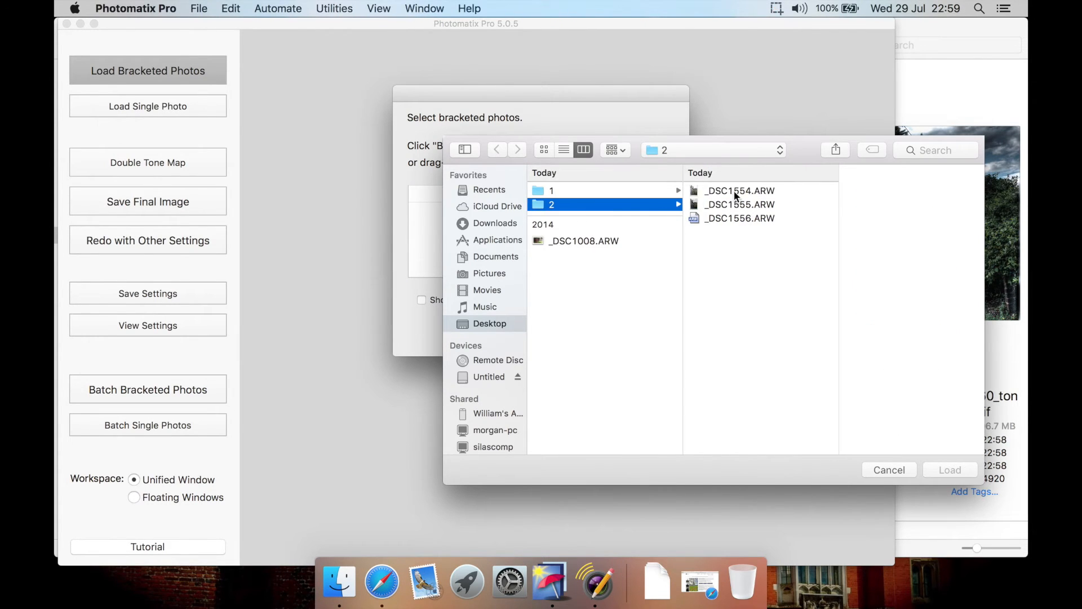
# Compare the previews of the three bracketed exposures _DSC1554.ARW, _DSC1555.ARW and _DSC1556.ARW.
pyautogui.click(734, 191)
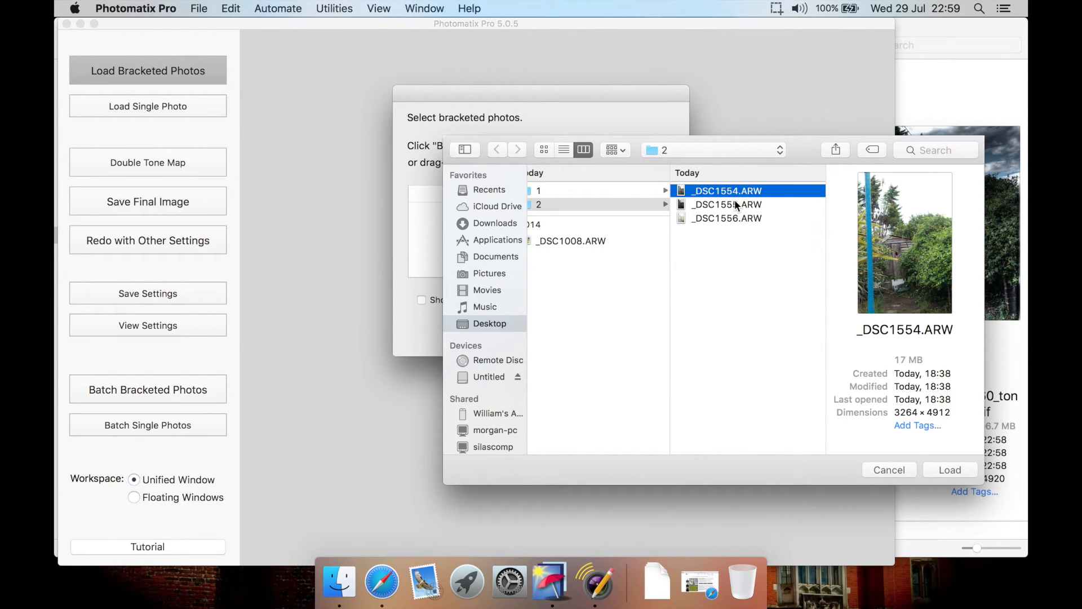
pyautogui.click(741, 218)
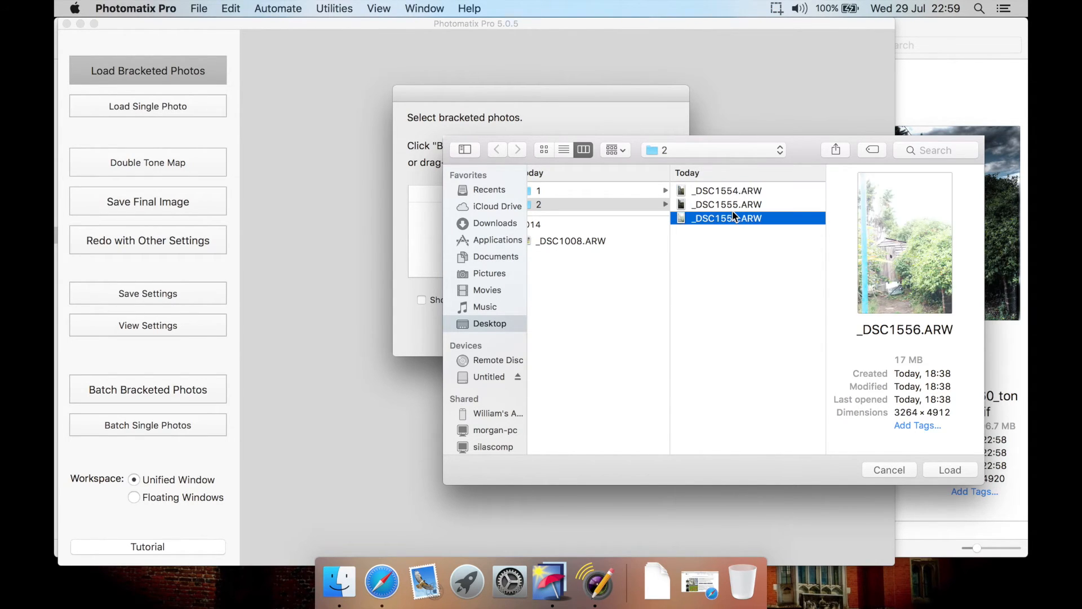
pyautogui.click(735, 204)
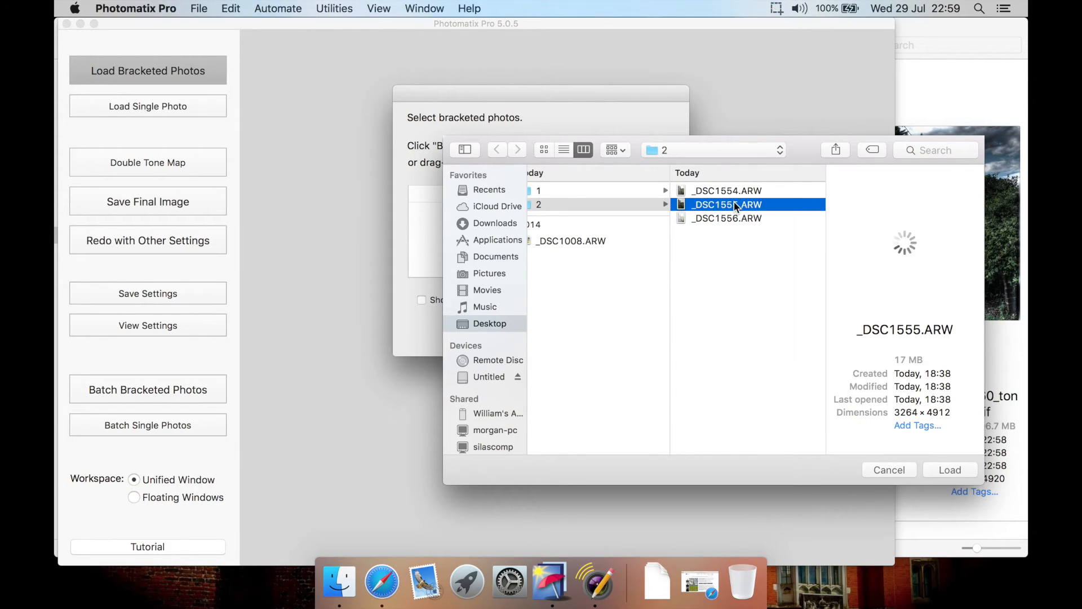
pyautogui.click(734, 190)
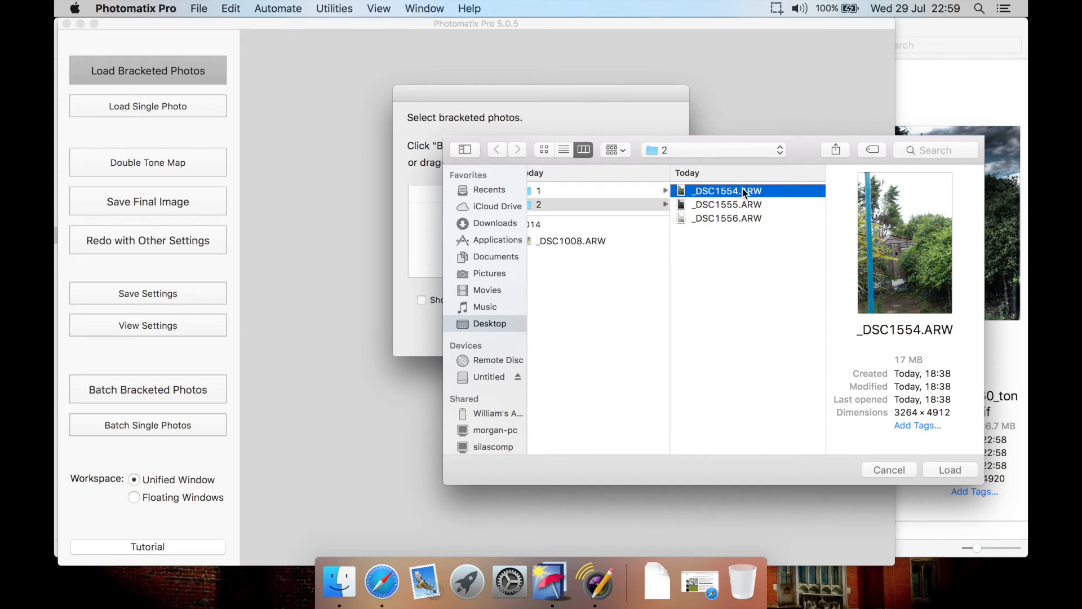
pyautogui.click(718, 218)
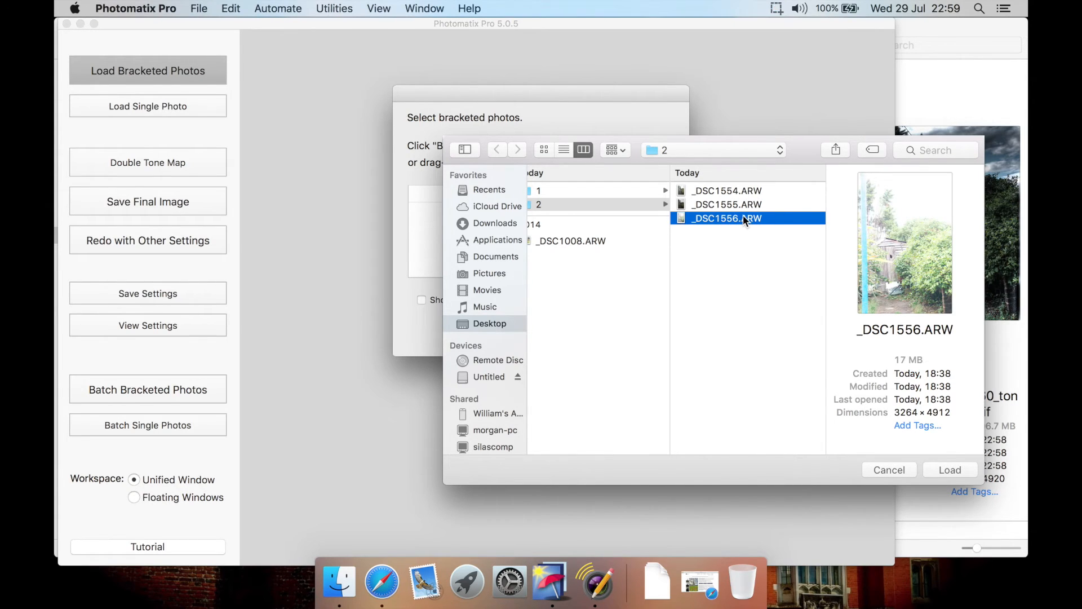
pyautogui.click(736, 205)
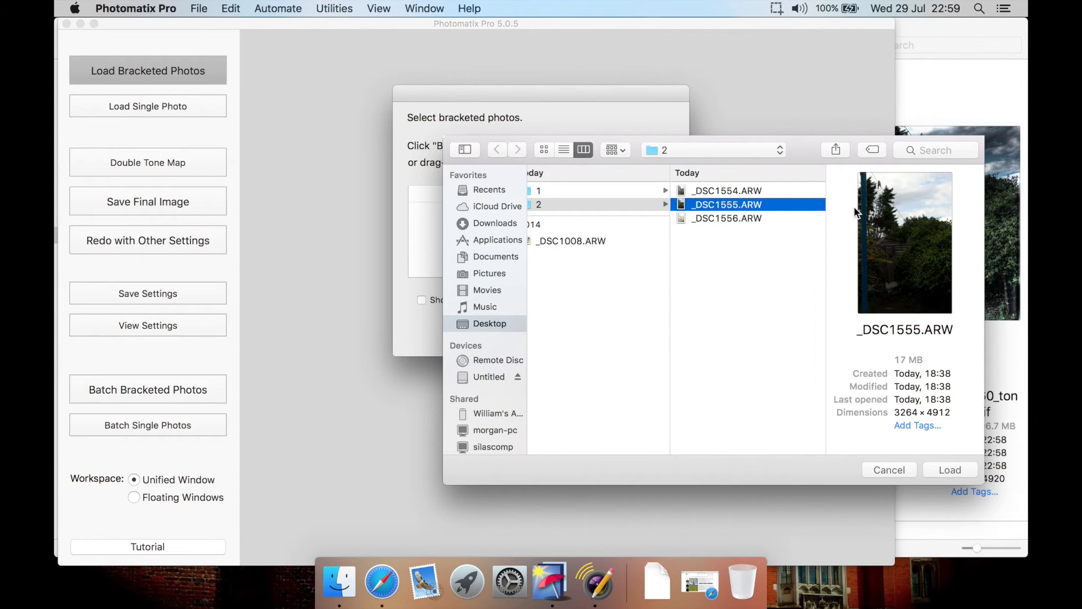
# Load _DSC1554.ARW, _DSC1555.ARW and _DSC1556.ARW together as the bracketed photos.
pyautogui.click(769, 193)
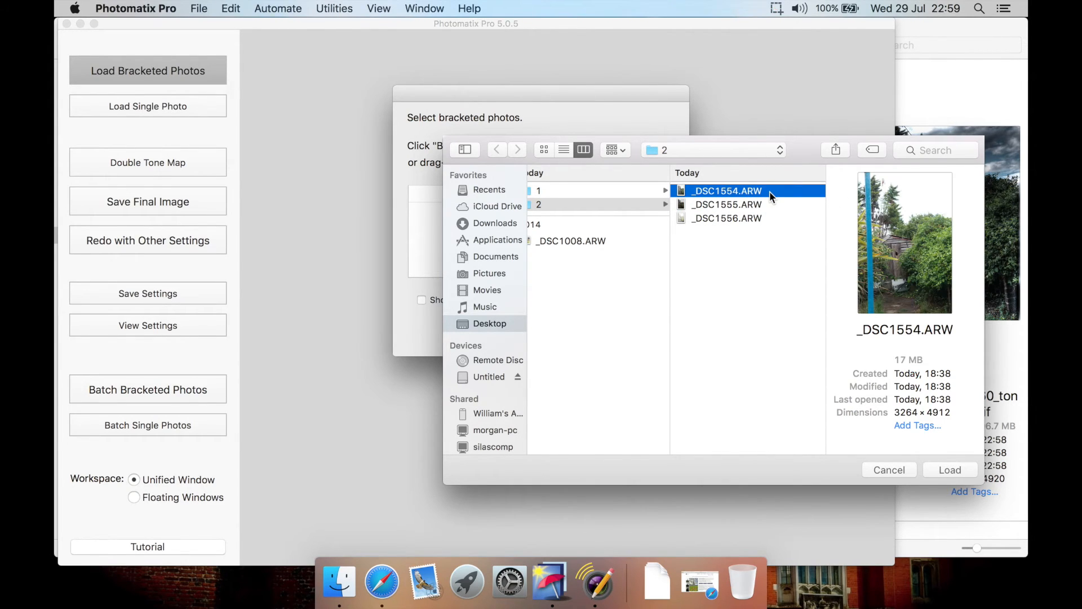
pyautogui.keyDown('shift'); pyautogui.click(746, 219); pyautogui.keyUp('shift')
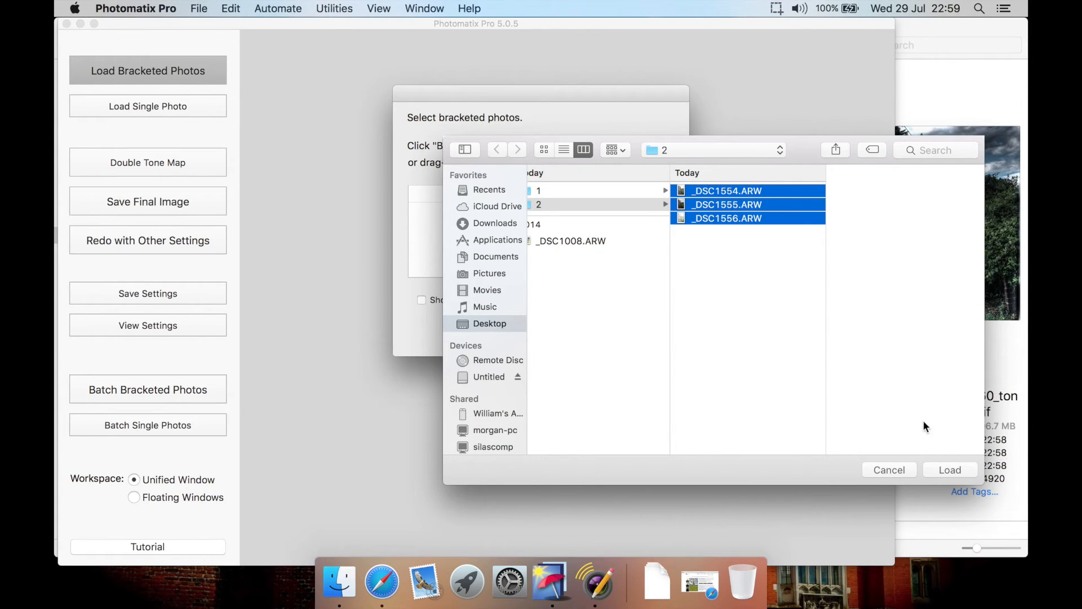
pyautogui.click(950, 470)
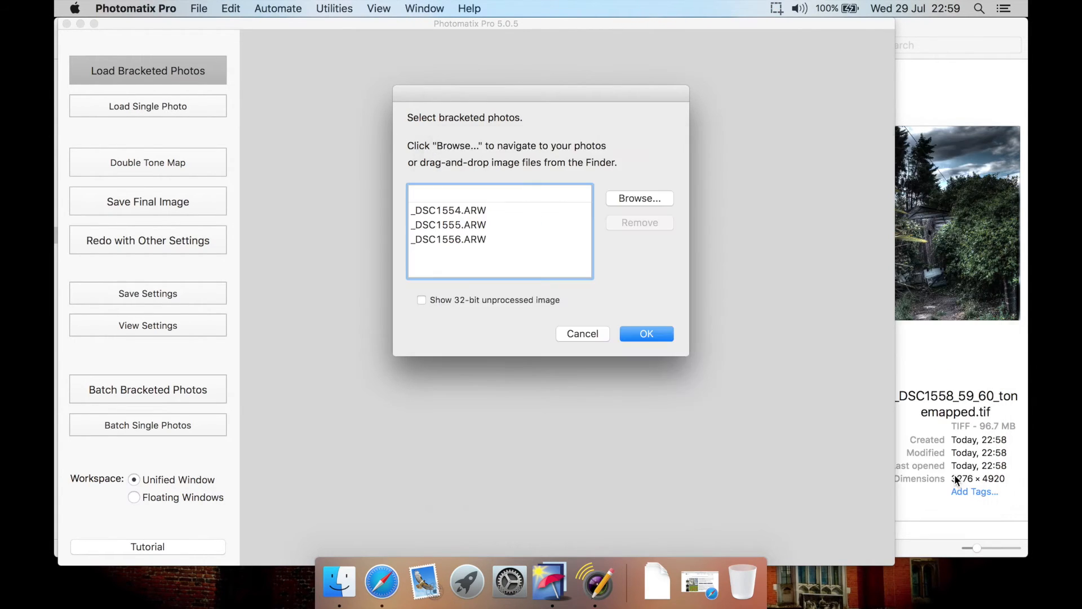
pyautogui.click(646, 334)
# Set the source image alignment to hand-held, and align the photos to bring up the deghosting options.
pyautogui.click(443, 102)
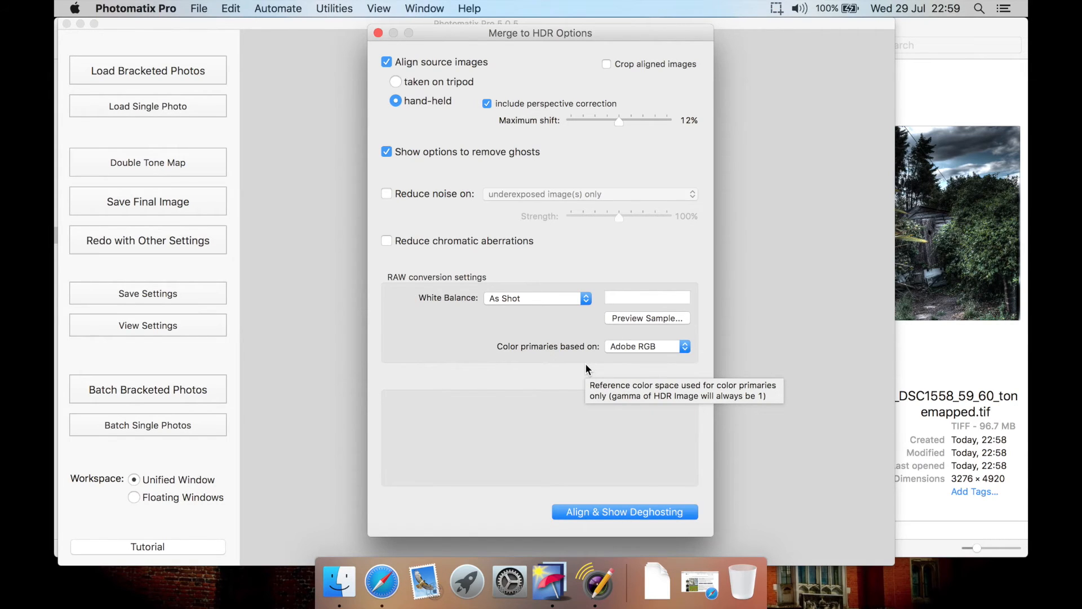
pyautogui.click(581, 512)
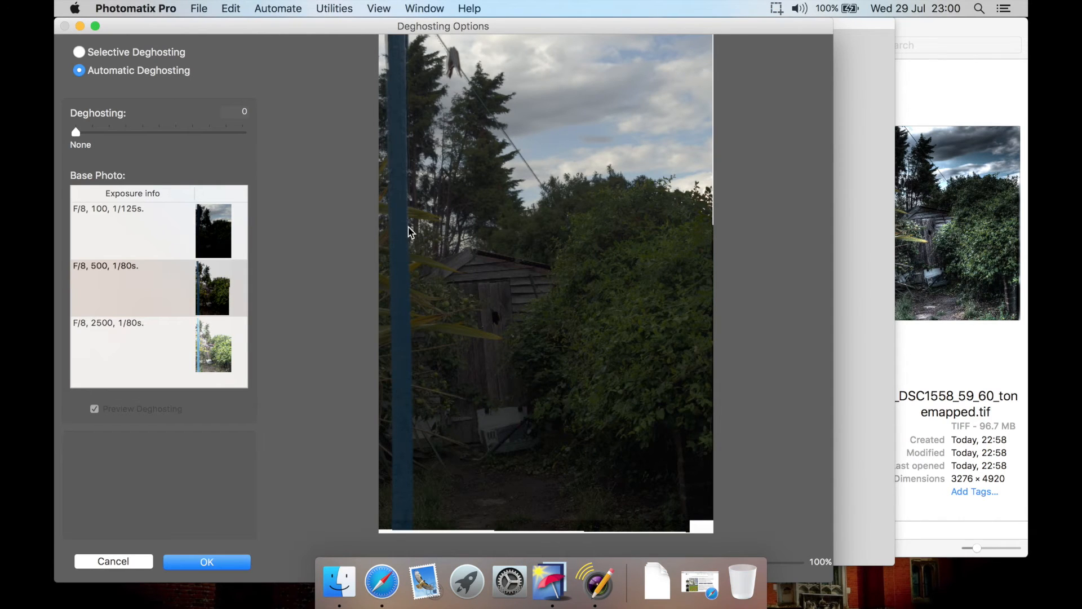
# Try the brightest exposure as the base photo for automatic deghosting, and return to the F/8, 500, 1/80s exposure.
pyautogui.click(178, 234)
pyautogui.click(170, 295)
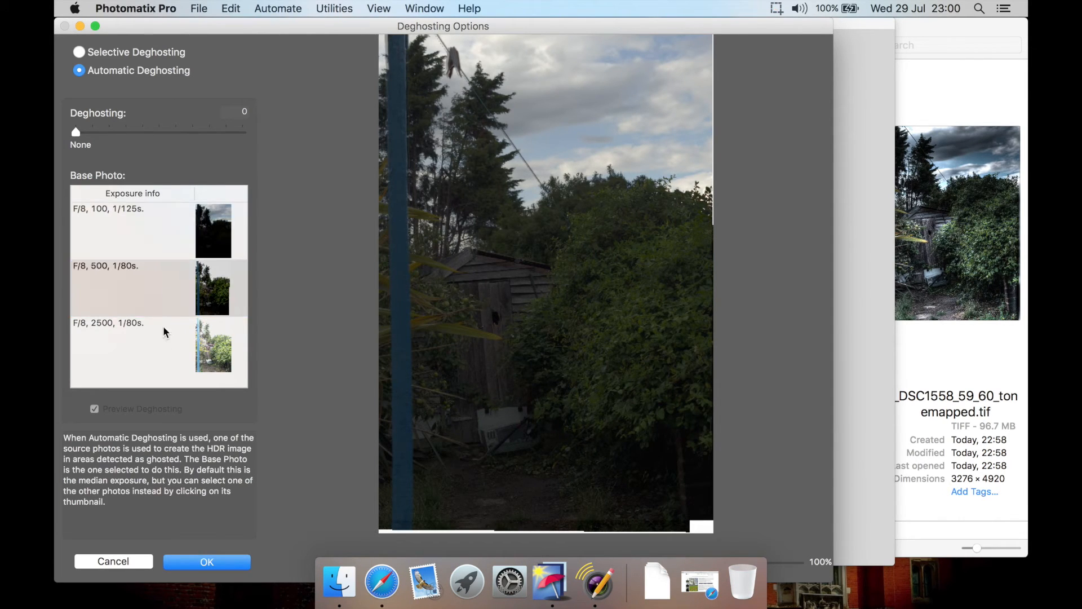
pyautogui.click(164, 331)
pyautogui.click(165, 298)
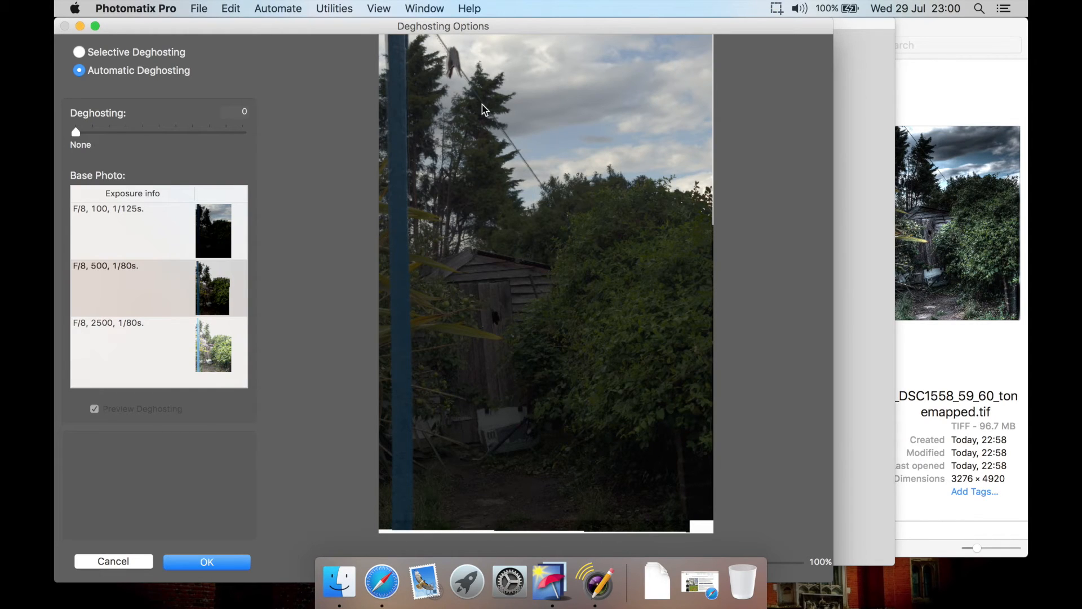
# Switch to selective deghosting and mark the area around the peg hanging on the washing line as ghosted.
pyautogui.click(141, 52)
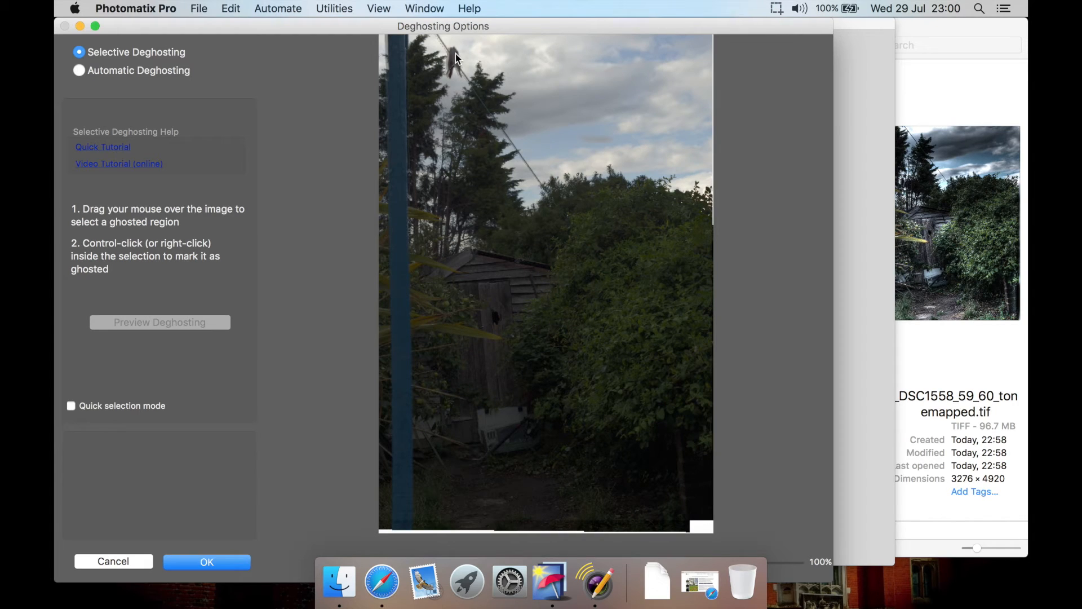
pyautogui.moveTo(455, 45)
pyautogui.mouseDown()
pyautogui.moveTo(450, 74)
pyautogui.moveTo(474, 78)
pyautogui.moveTo(486, 63)
pyautogui.moveTo(464, 45)
pyautogui.mouseUp()
pyautogui.rightClick(458, 66)
pyautogui.click(486, 68)
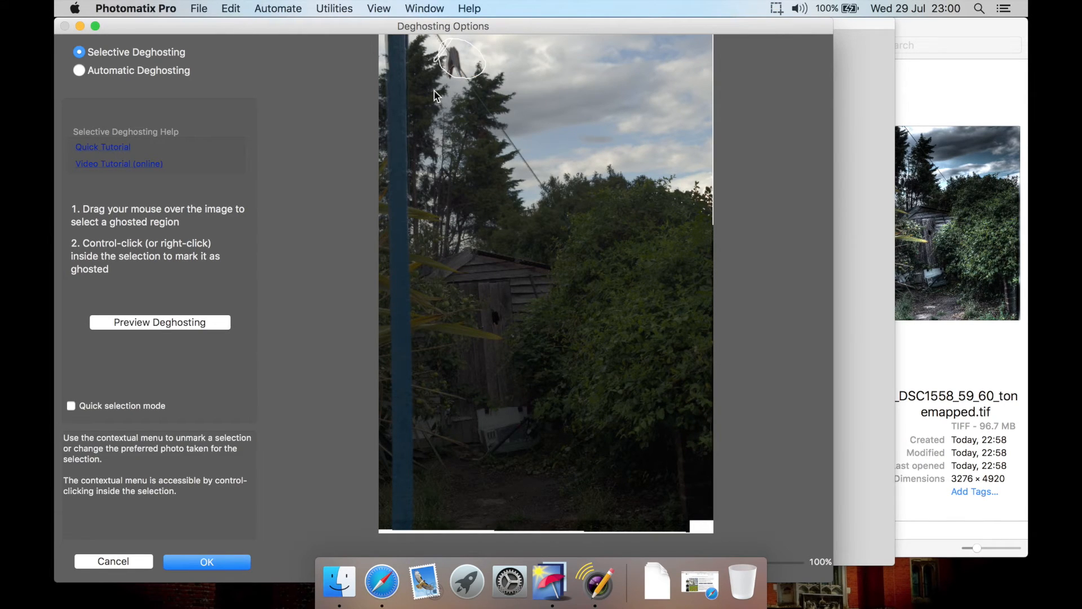
# Outline the upper part of the blue post and mark the selection as a ghosted area.
pyautogui.moveTo(423, 164)
pyautogui.mouseDown()
pyautogui.moveTo(395, 153)
pyautogui.moveTo(381, 84)
pyautogui.moveTo(387, 30)
pyautogui.moveTo(420, 45)
pyautogui.moveTo(433, 141)
pyautogui.moveTo(418, 161)
pyautogui.mouseUp()
pyautogui.rightClick(418, 125)
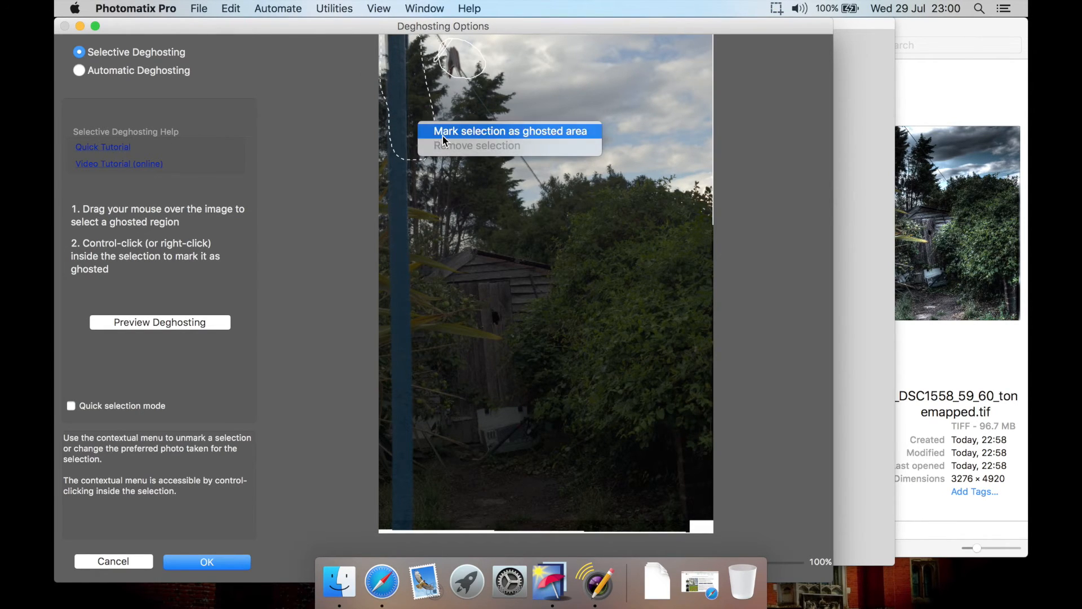
pyautogui.click(443, 135)
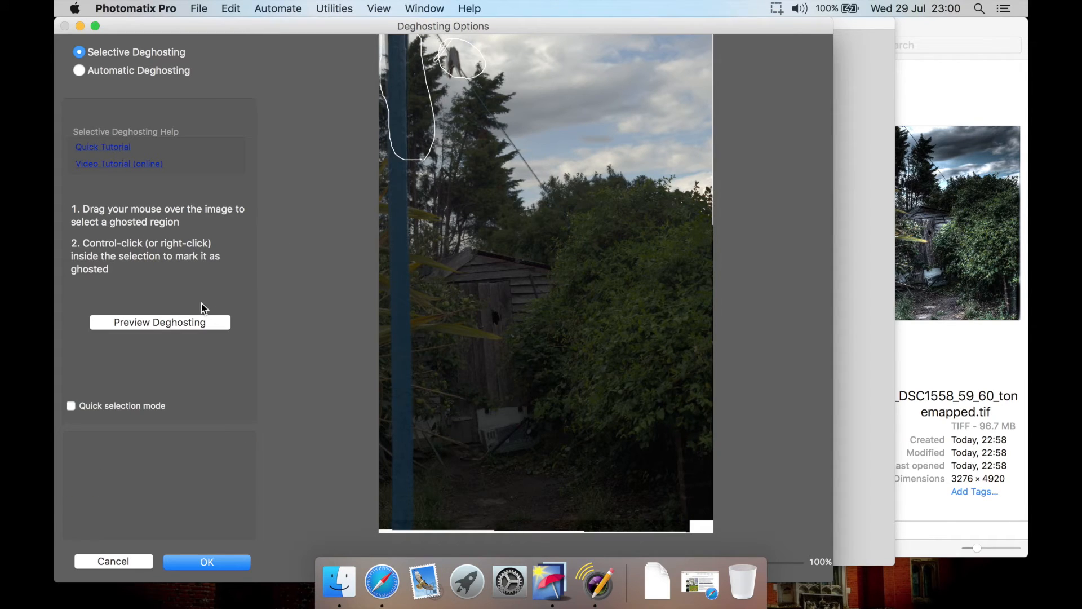
# Compare the image with and without the deghosting preview, and accept the selective deghosting to generate the HDR image.
pyautogui.click(162, 328)
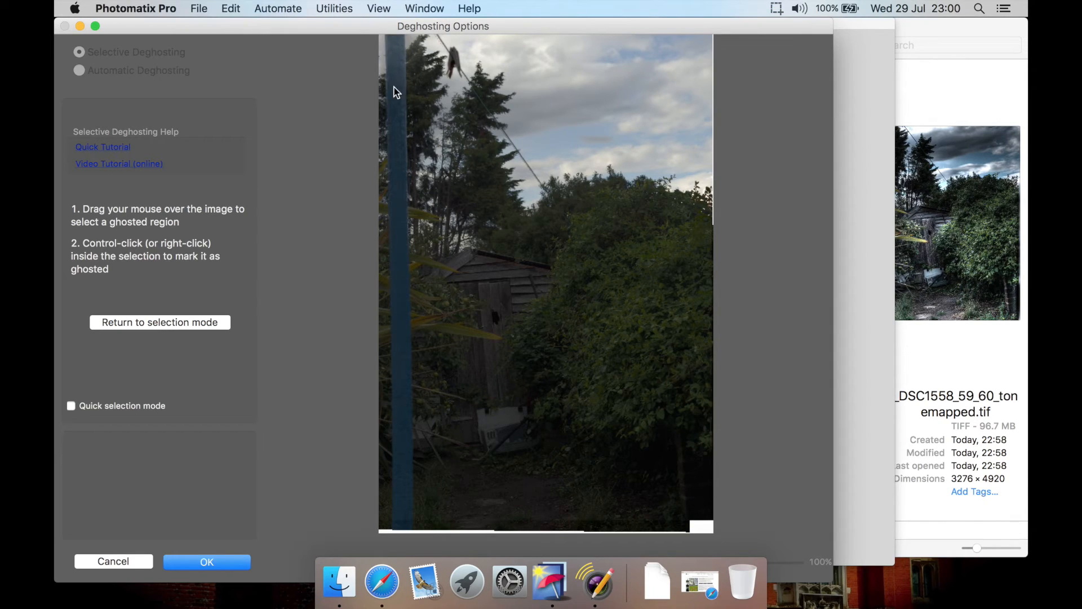
pyautogui.click(218, 329)
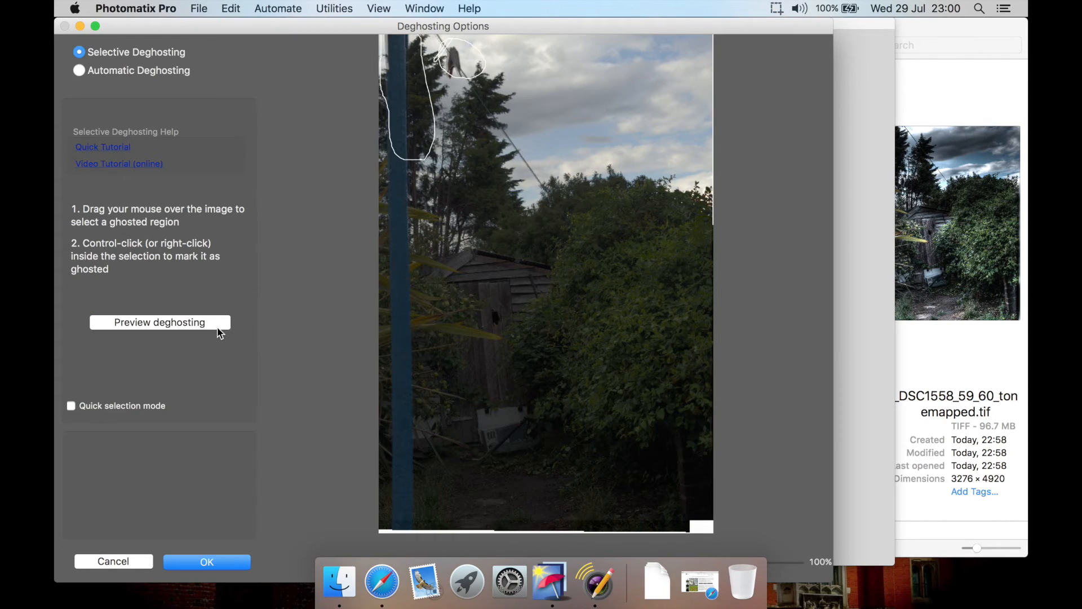
pyautogui.click(219, 328)
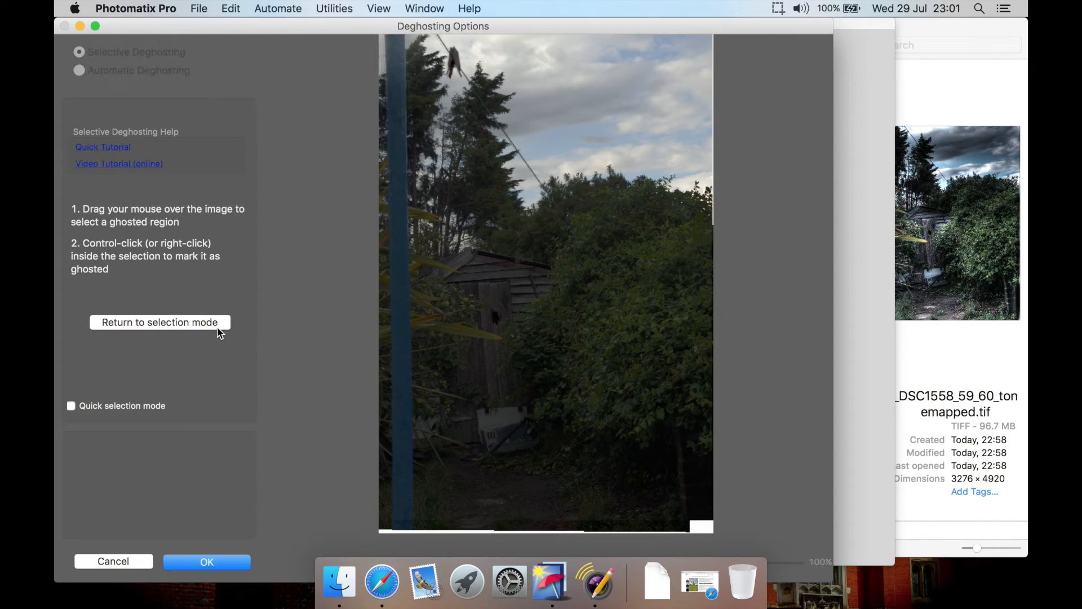
pyautogui.click(219, 329)
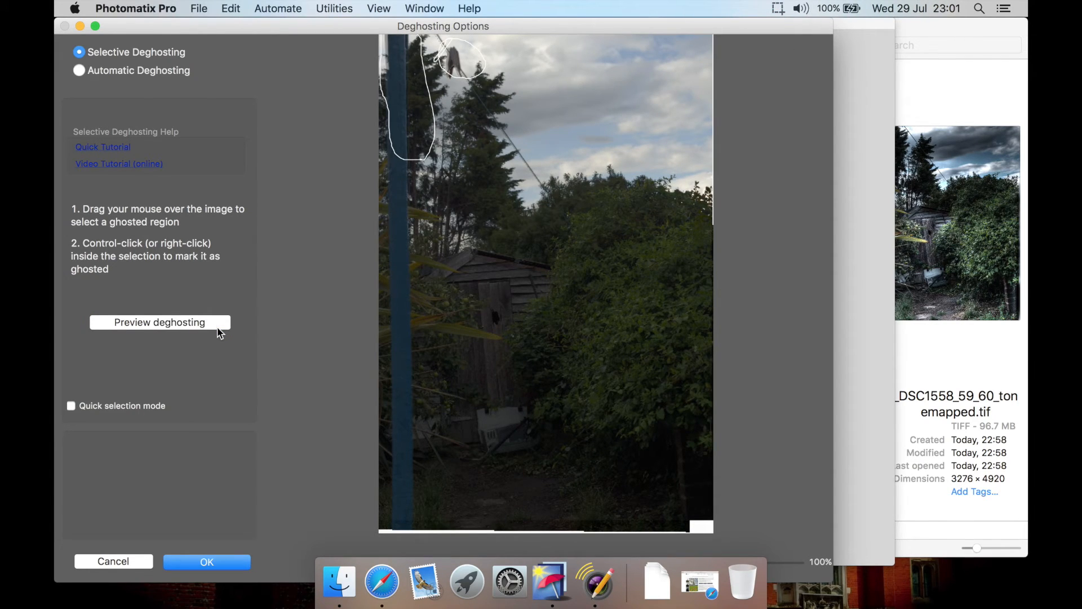
pyautogui.click(220, 333)
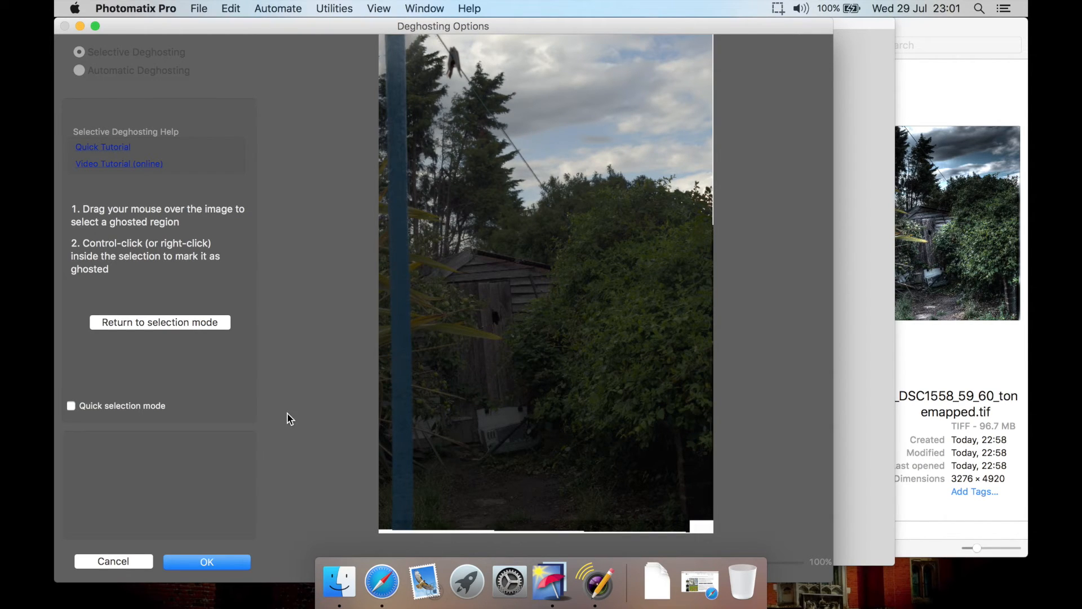
pyautogui.click(221, 561)
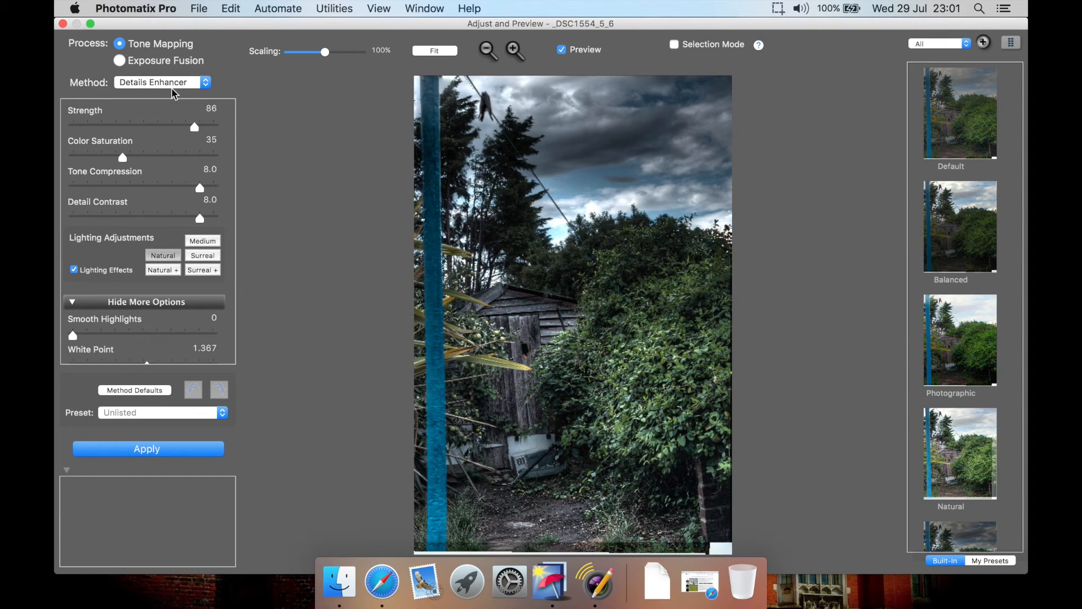
# Compare the Contrast Optimizer and Tone Compressor tone mapping methods, and return to Details Enhancer.
pyautogui.click(189, 83)
pyautogui.click(192, 94)
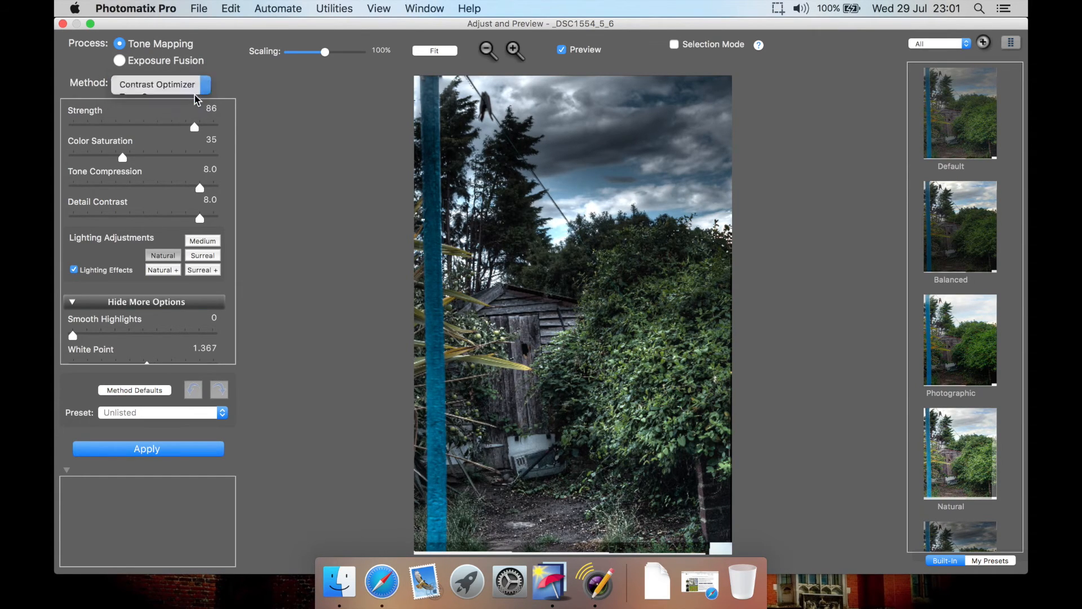
pyautogui.click(193, 87)
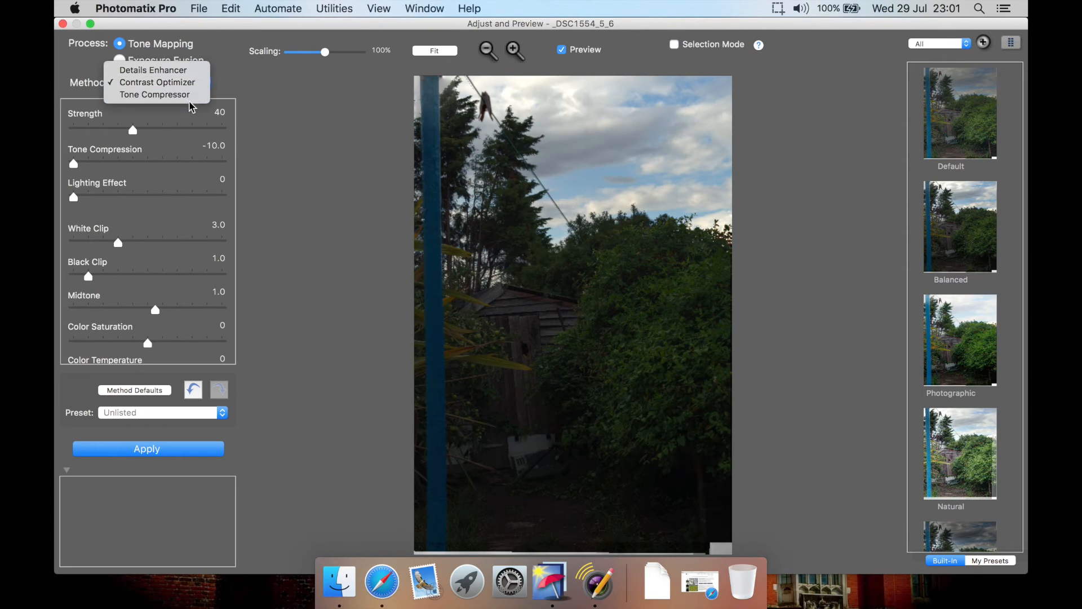
pyautogui.click(191, 95)
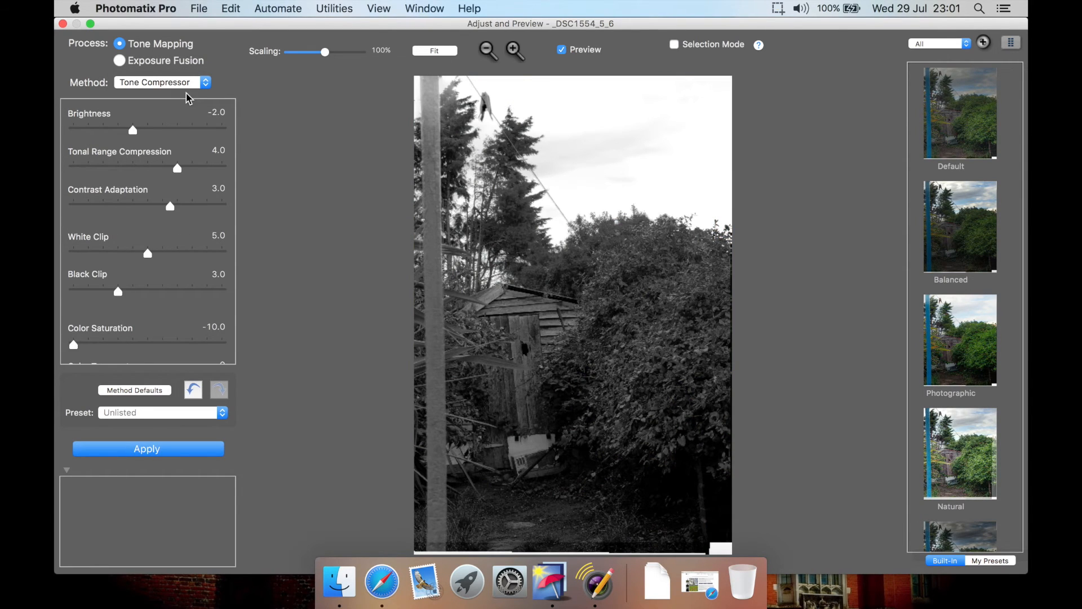
pyautogui.scroll(-2, 185, 182)
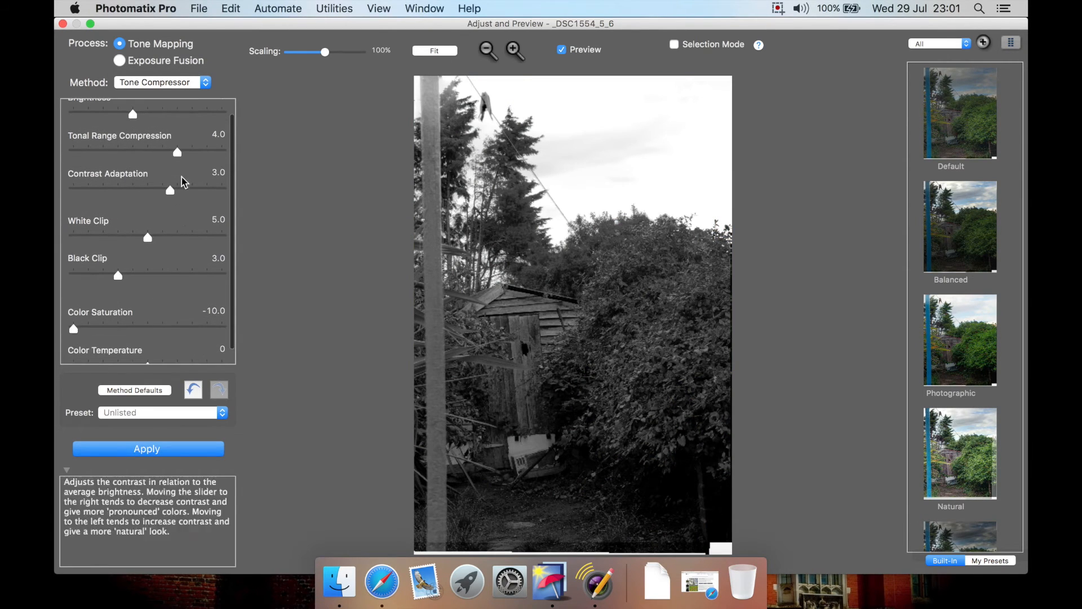
pyautogui.click(191, 83)
pyautogui.click(177, 60)
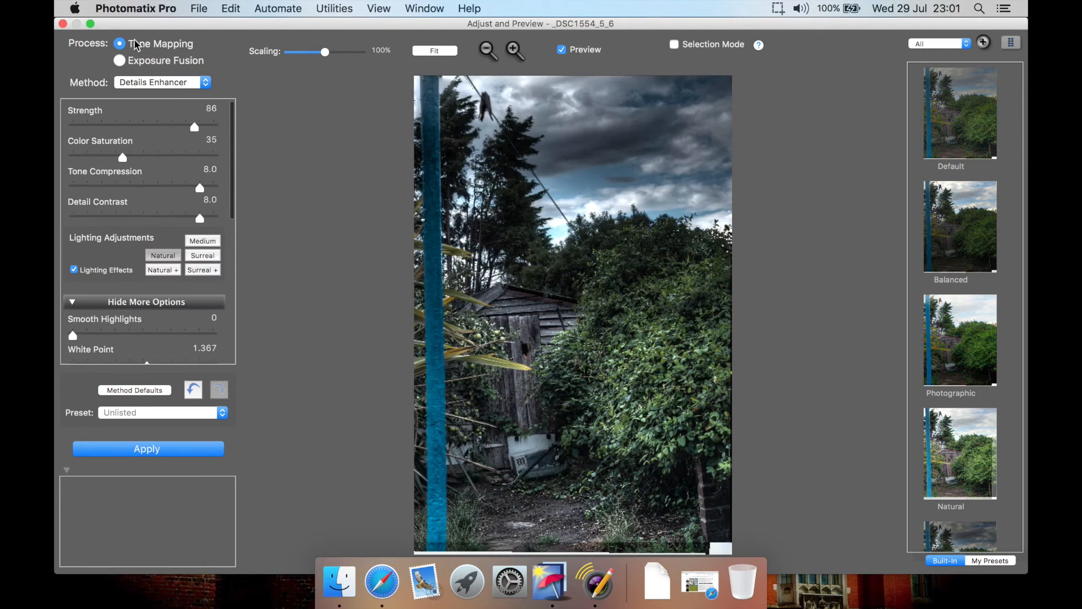
# Close the merged _DSC1554_5_6 image and open _DSC1008.ARW from the RAW folder as a single photo.
pyautogui.click(62, 24)
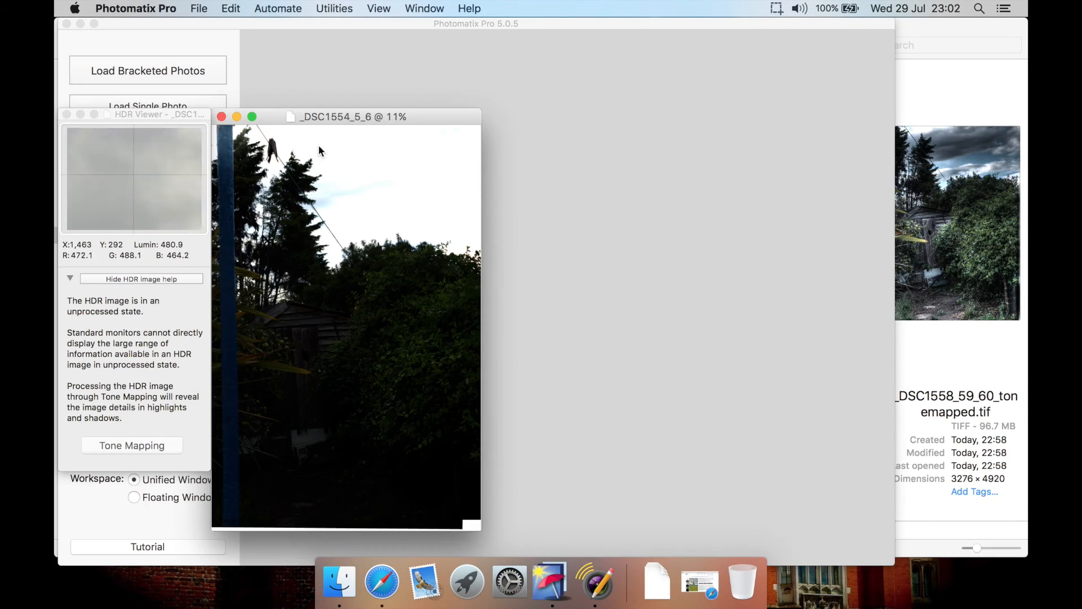
pyautogui.click(221, 116)
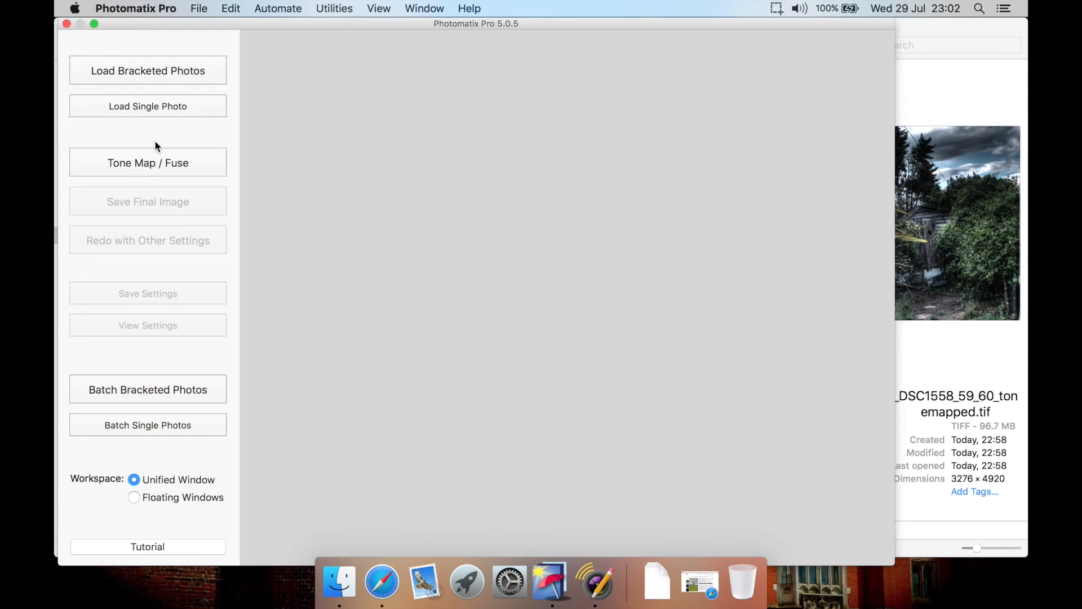
pyautogui.click(171, 110)
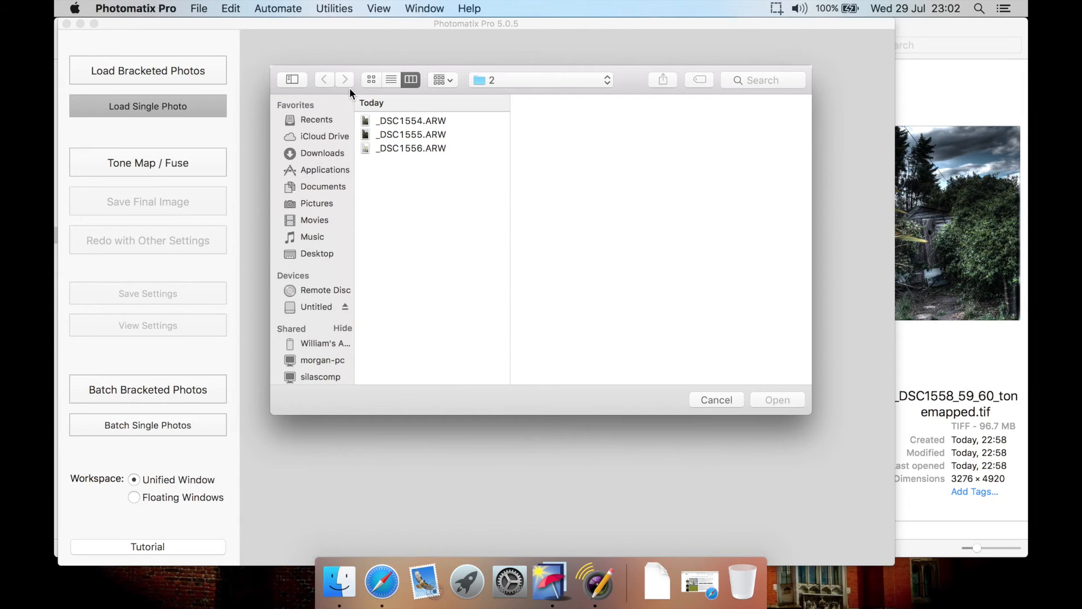
pyautogui.click(495, 82)
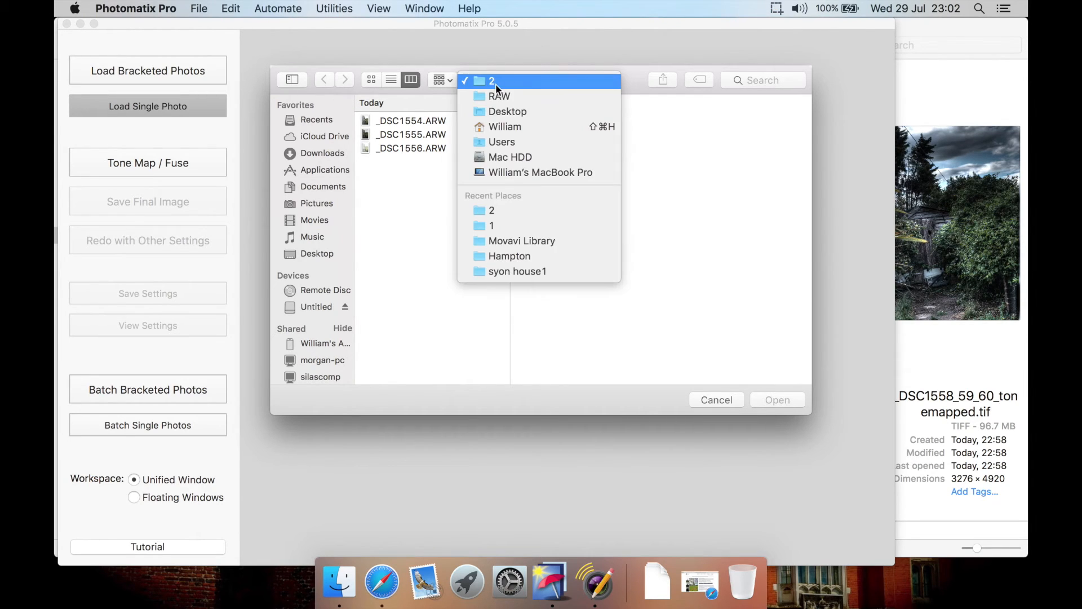
pyautogui.click(506, 99)
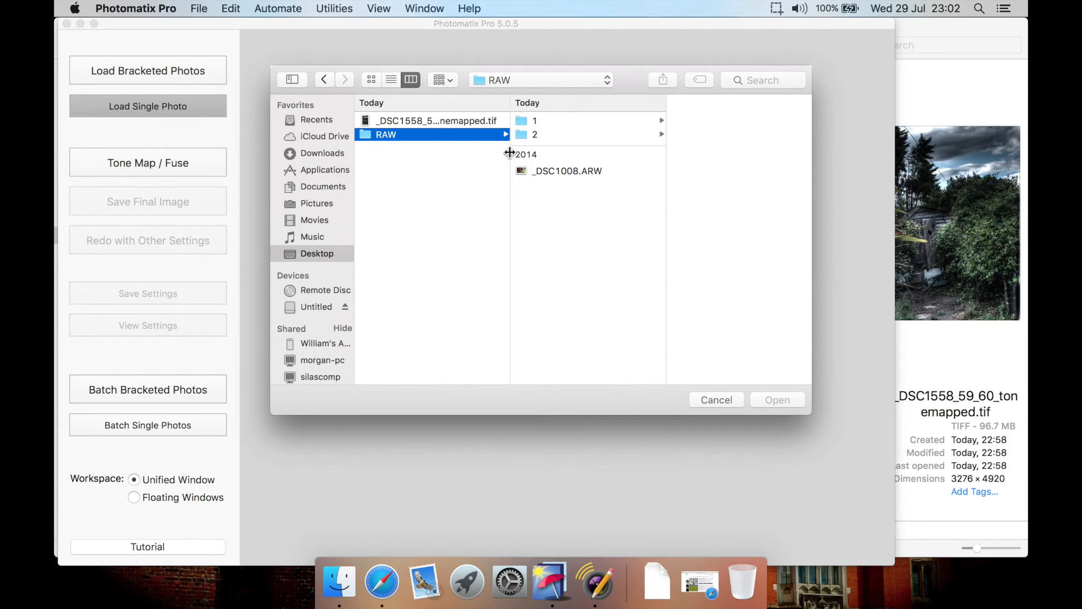
pyautogui.click(569, 170)
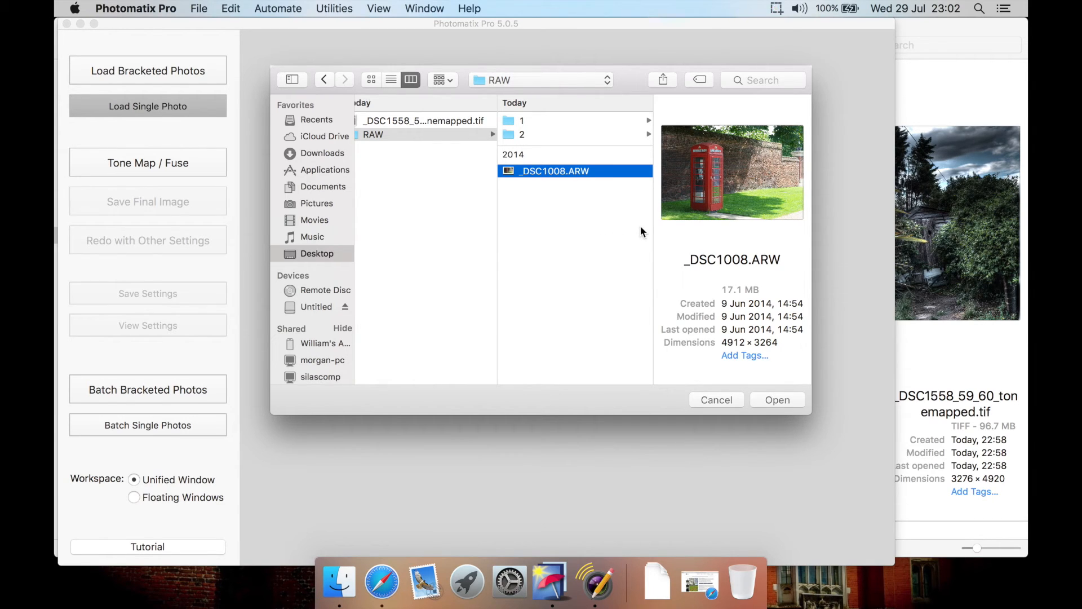
pyautogui.click(781, 406)
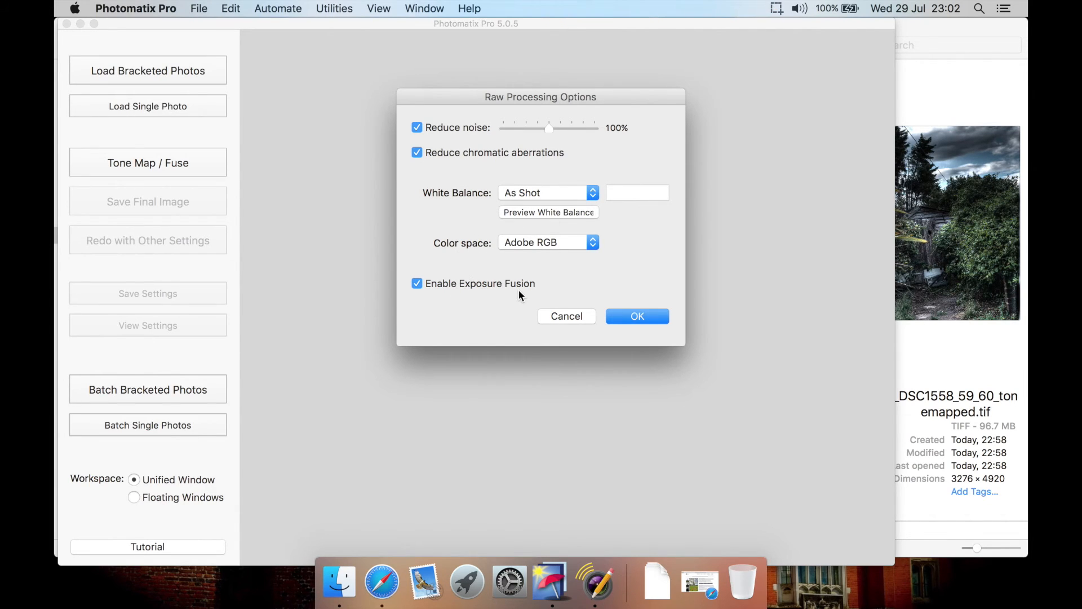
# Keep Exposure Fusion enabled in the raw processing options and process the photo.
pyautogui.click(478, 285)
pyautogui.click(479, 284)
pyautogui.click(637, 316)
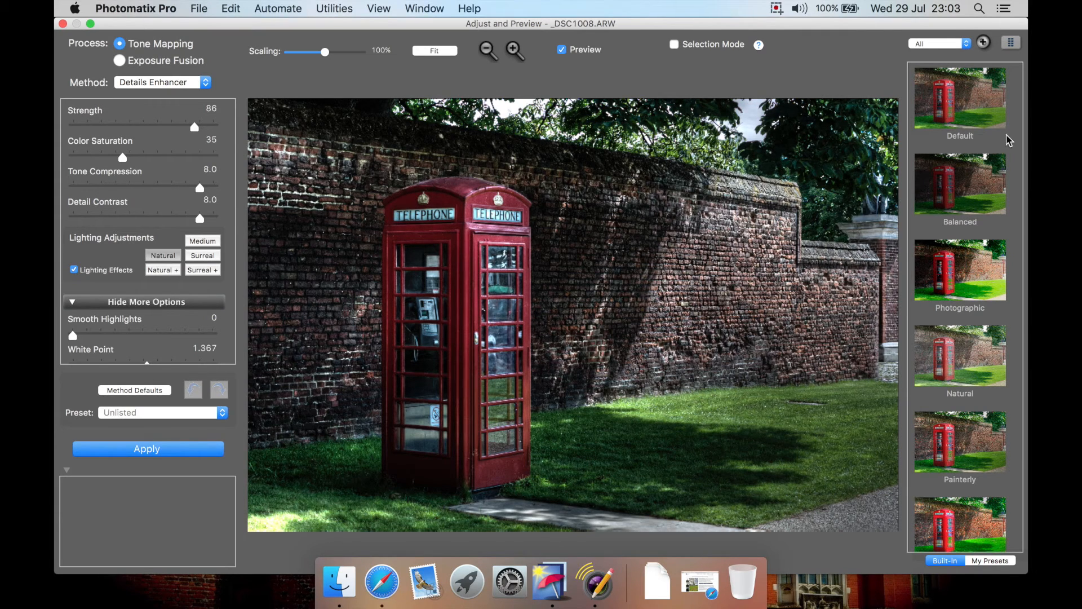
# Try the Default, Balanced, Photographic, Natural and Painterly presets on the telephone box photo, and settle on Default.
pyautogui.click(981, 102)
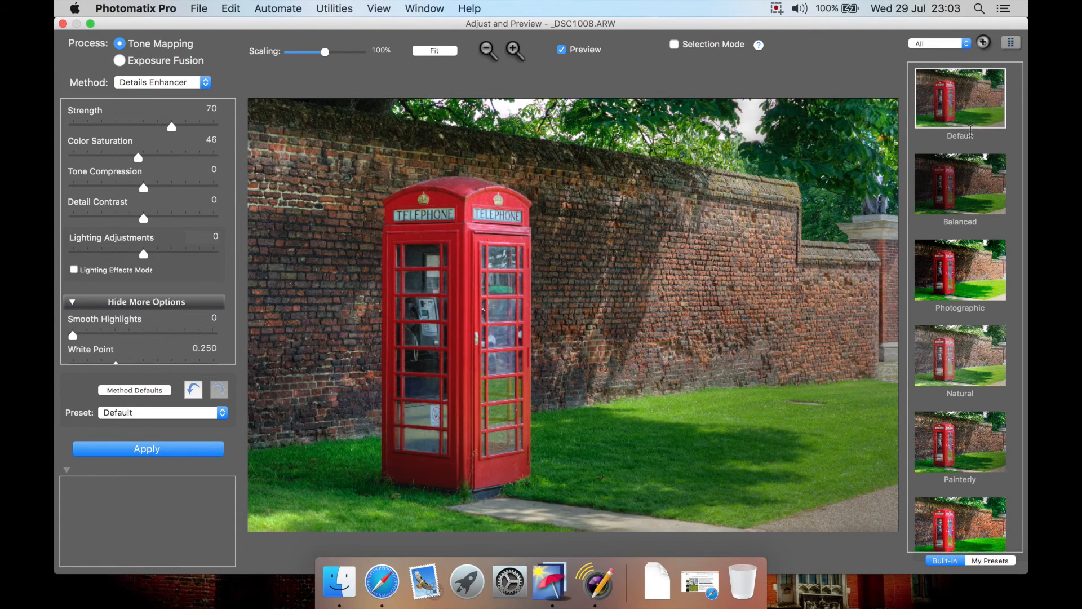
pyautogui.click(941, 205)
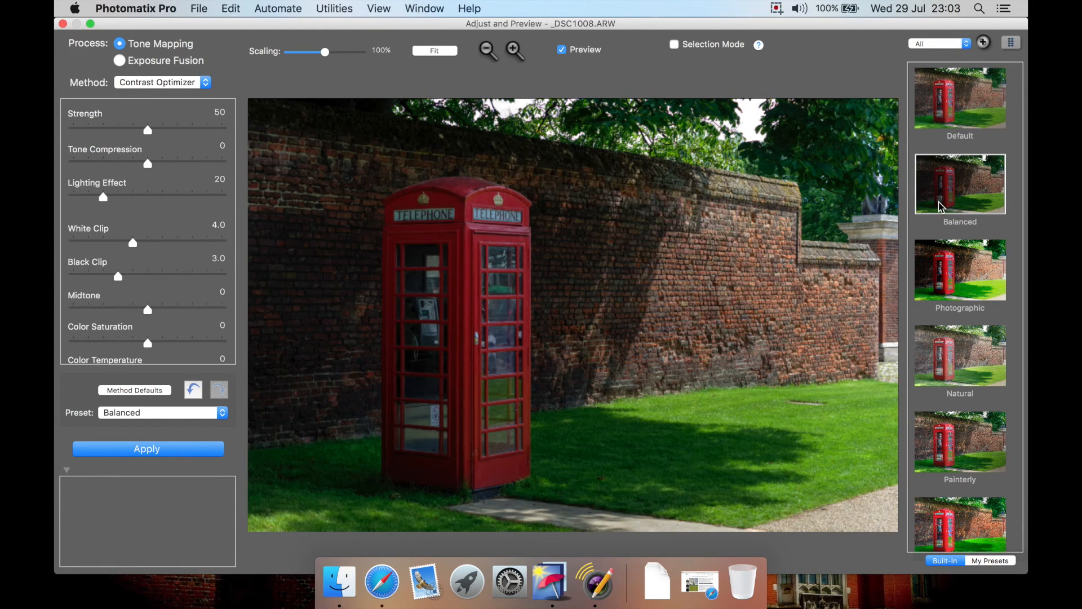
pyautogui.click(941, 274)
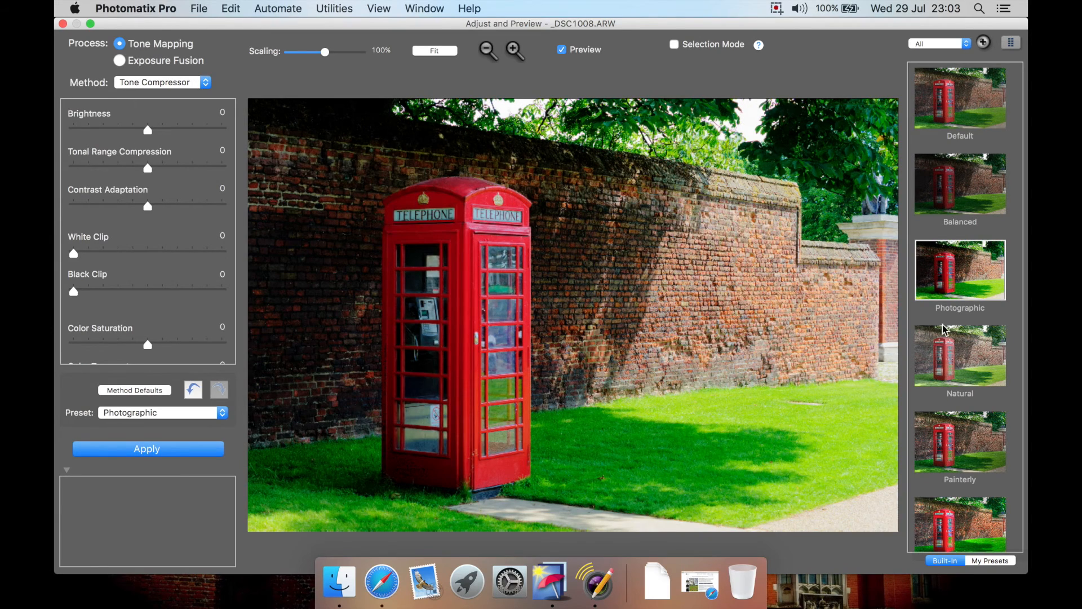
pyautogui.click(946, 362)
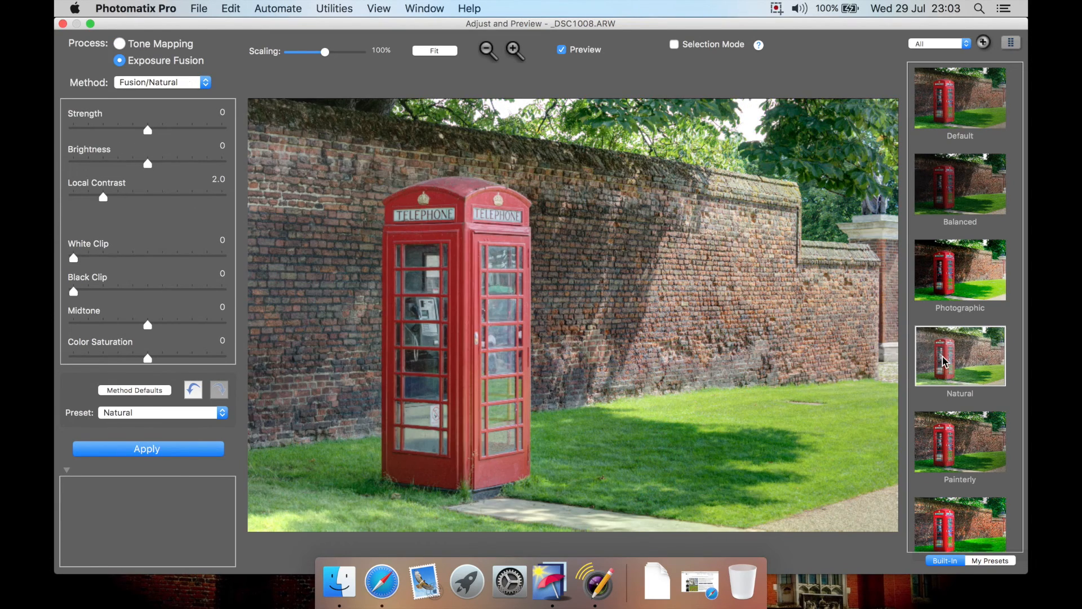
pyautogui.click(952, 447)
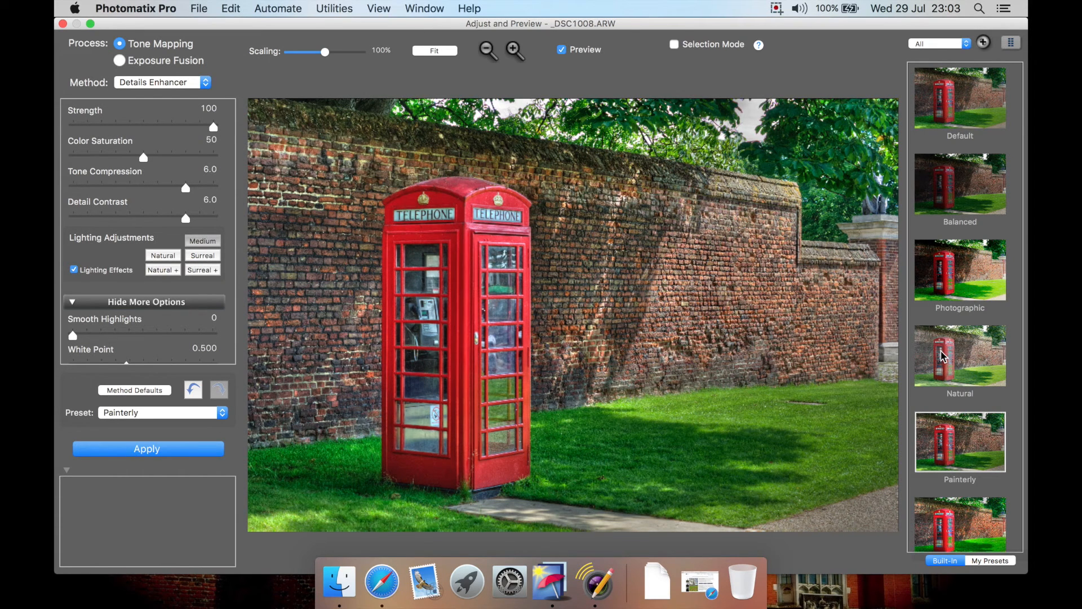
pyautogui.click(943, 101)
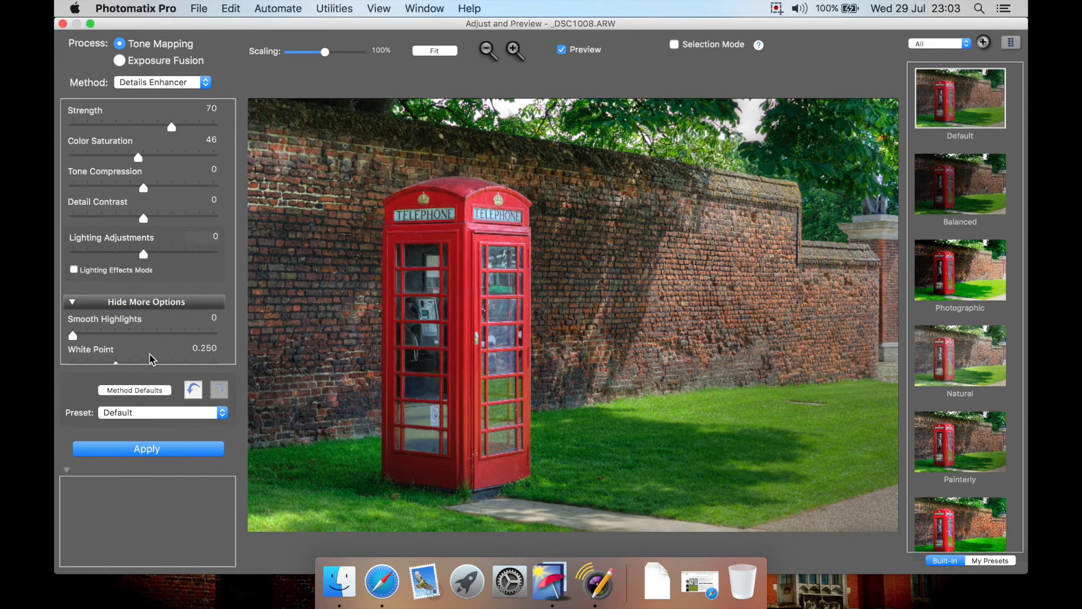
# Set the tone mapping Strength to 40 and Color Saturation to 51.
pyautogui.click(122, 391)
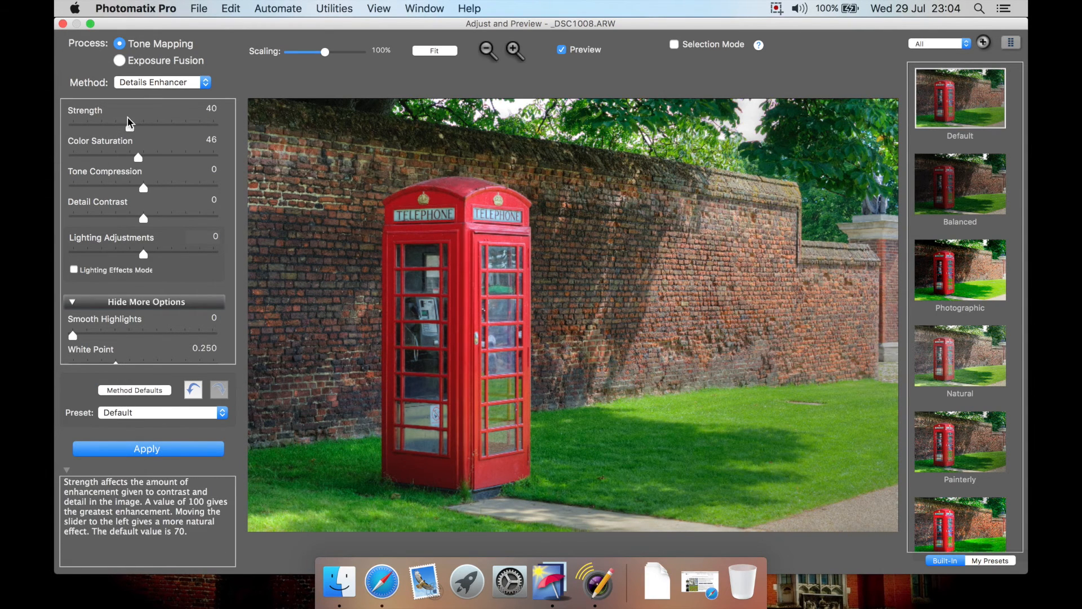
pyautogui.moveTo(130, 128); pyautogui.dragTo(146, 163)
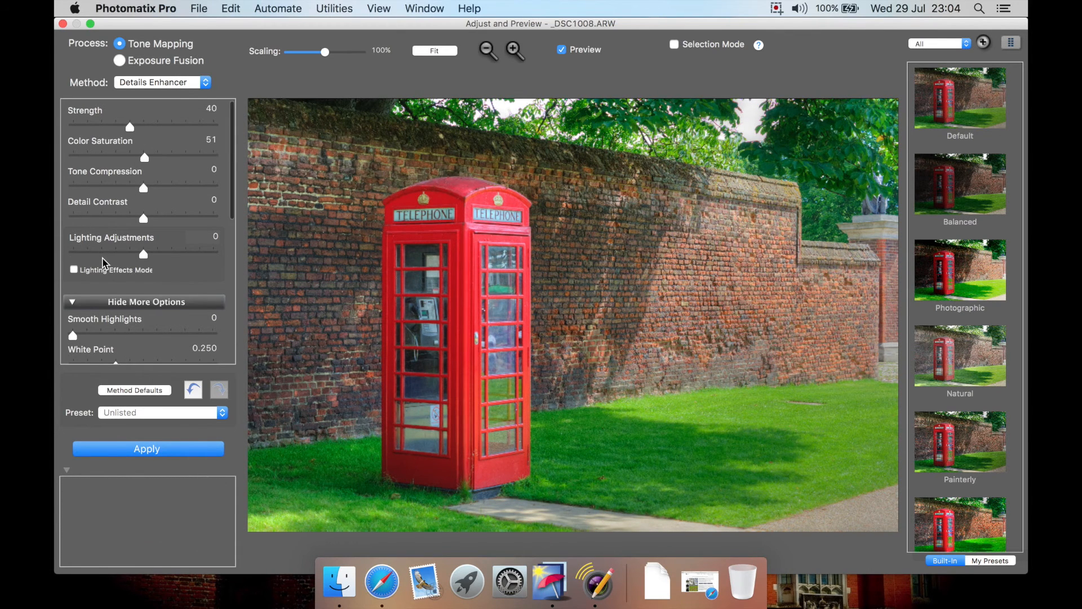
# Turn on Lighting Effects mode, try the Natural + lighting adjustment, and choose Medium.
pyautogui.scroll(-3, 103, 263)
pyautogui.click(119, 256)
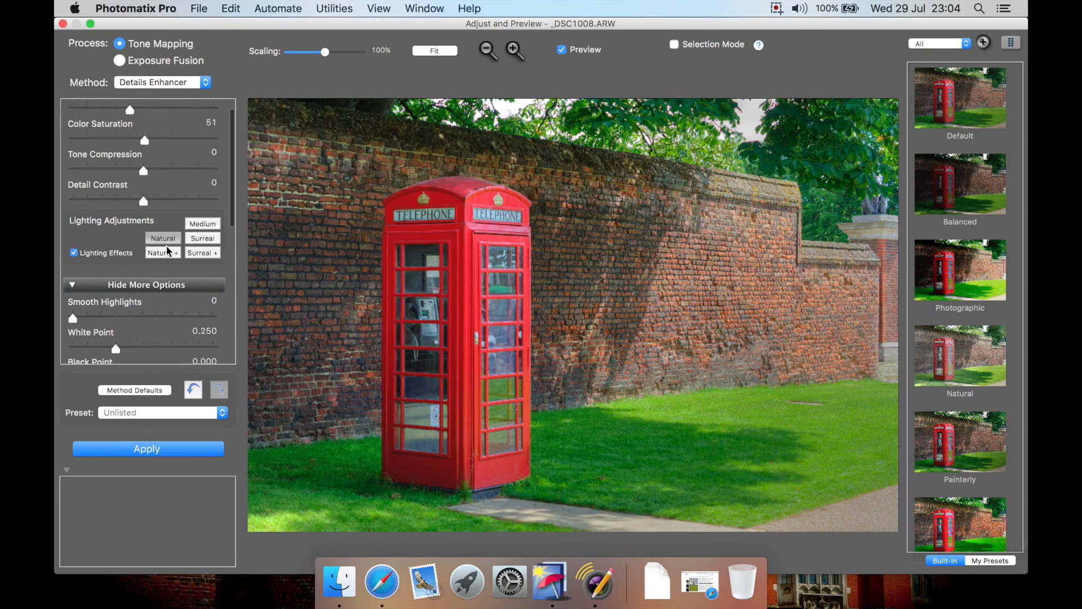
pyautogui.click(169, 252)
pyautogui.click(196, 239)
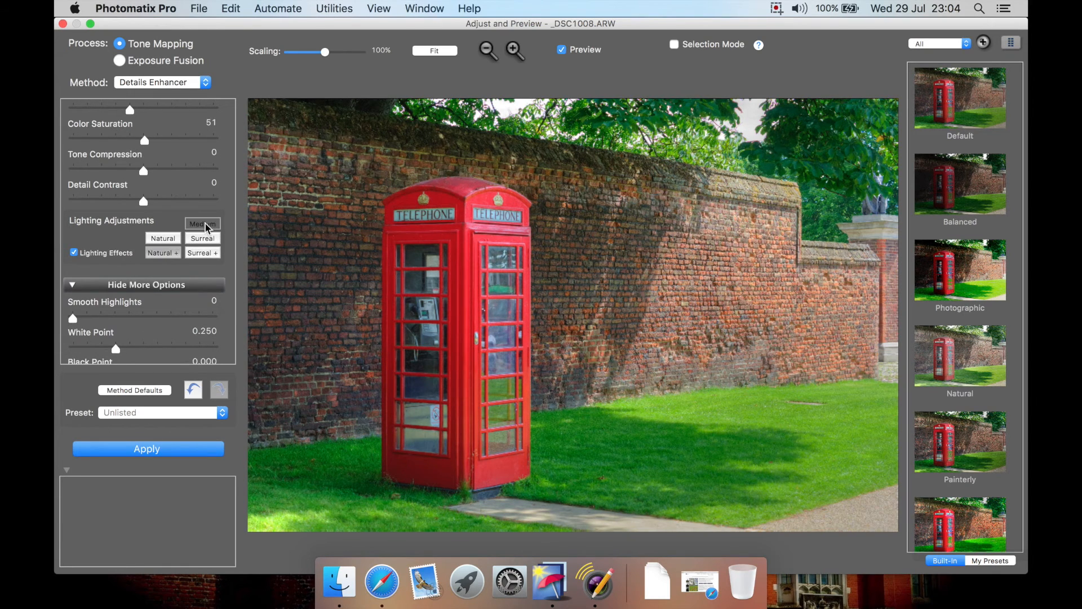
# Try the Surreal + lighting adjustment on the telephone box photo, and choose Natural instead.
pyautogui.click(208, 254)
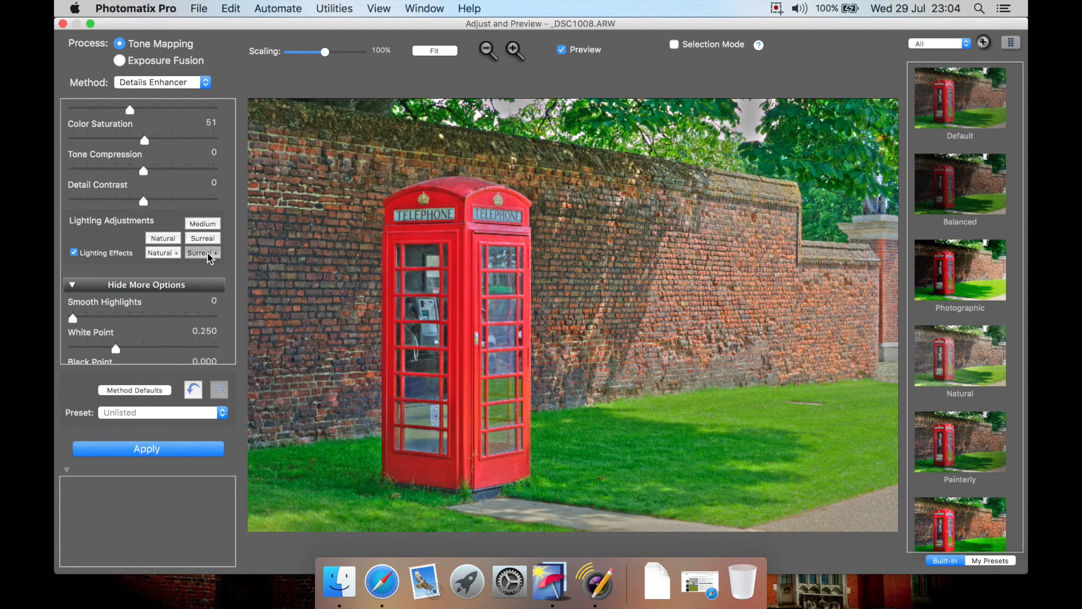
pyautogui.click(169, 240)
pyautogui.moveTo(128, 251)
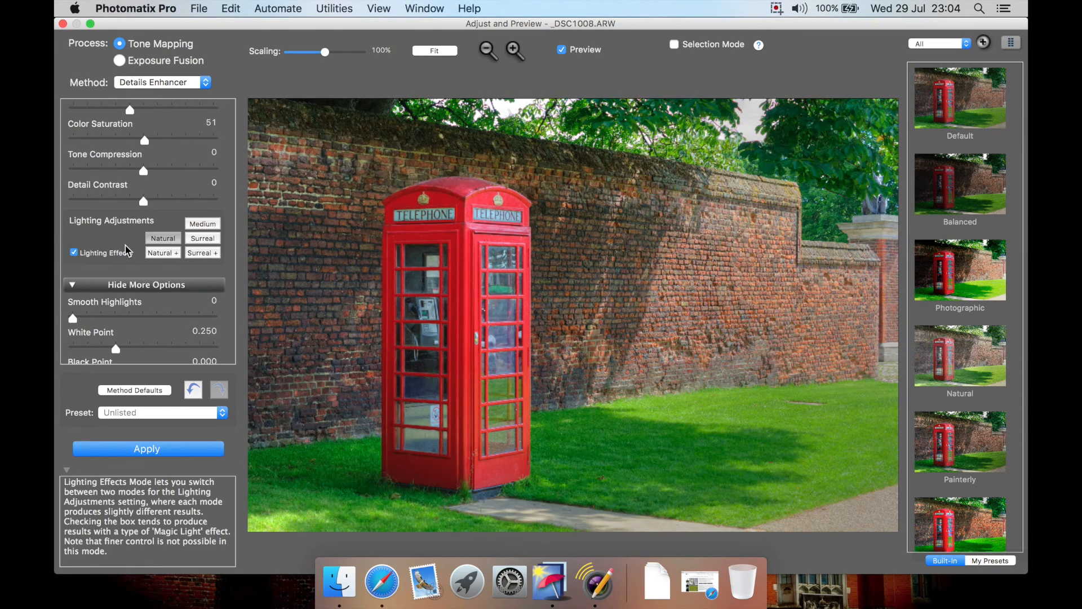
pyautogui.scroll(-1, 128, 251)
pyautogui.scroll(-10, 128, 251)
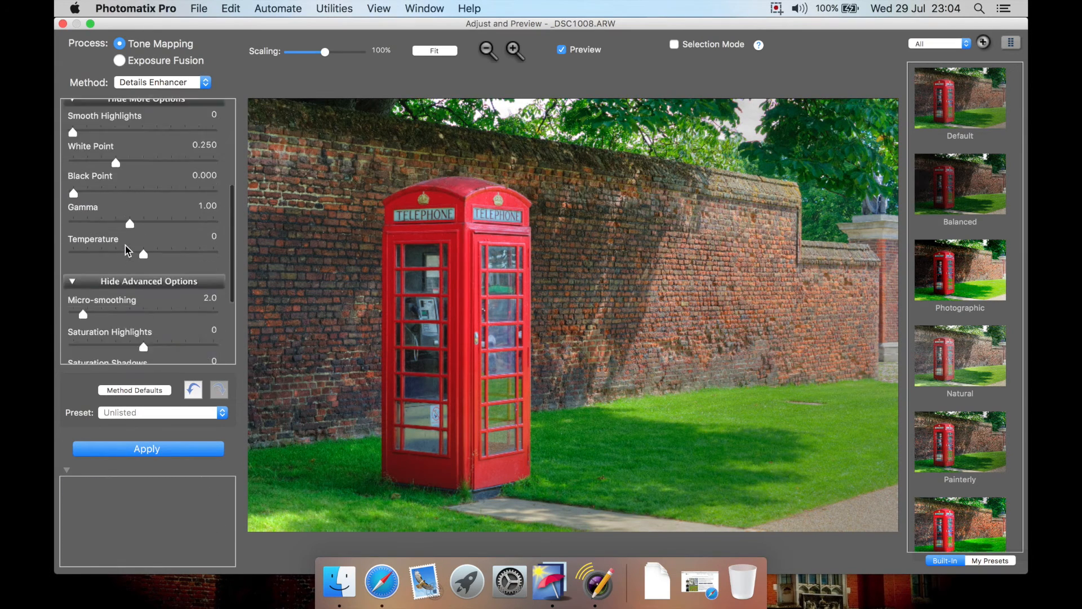
pyautogui.scroll(10, 128, 251)
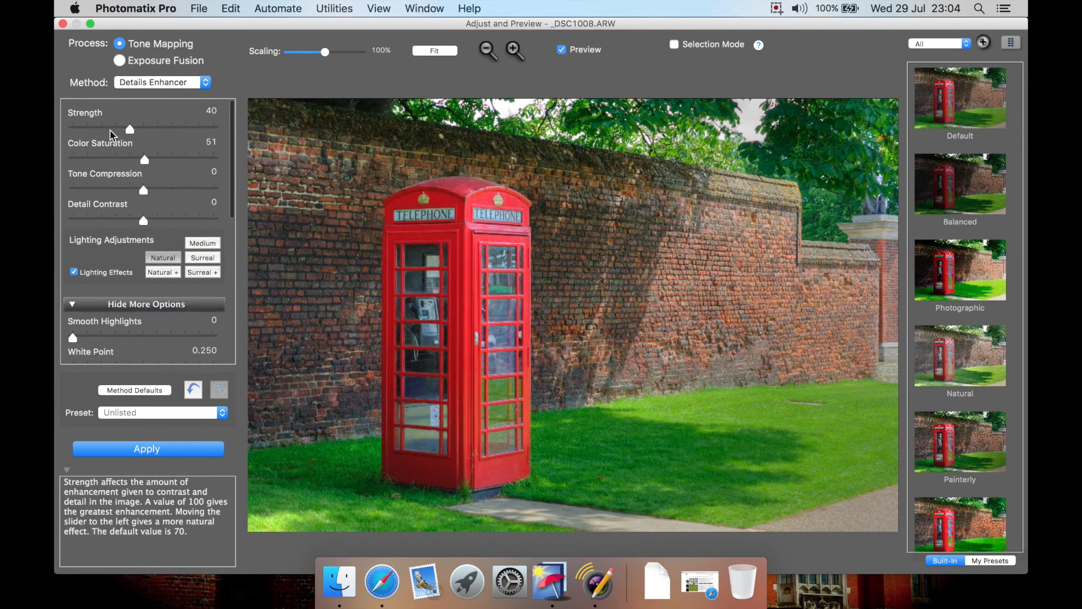
# Set the tone mapping Color Saturation to 43 and Detail Contrast to 7.7.
pyautogui.moveTo(115, 158)
pyautogui.moveTo(144, 222)
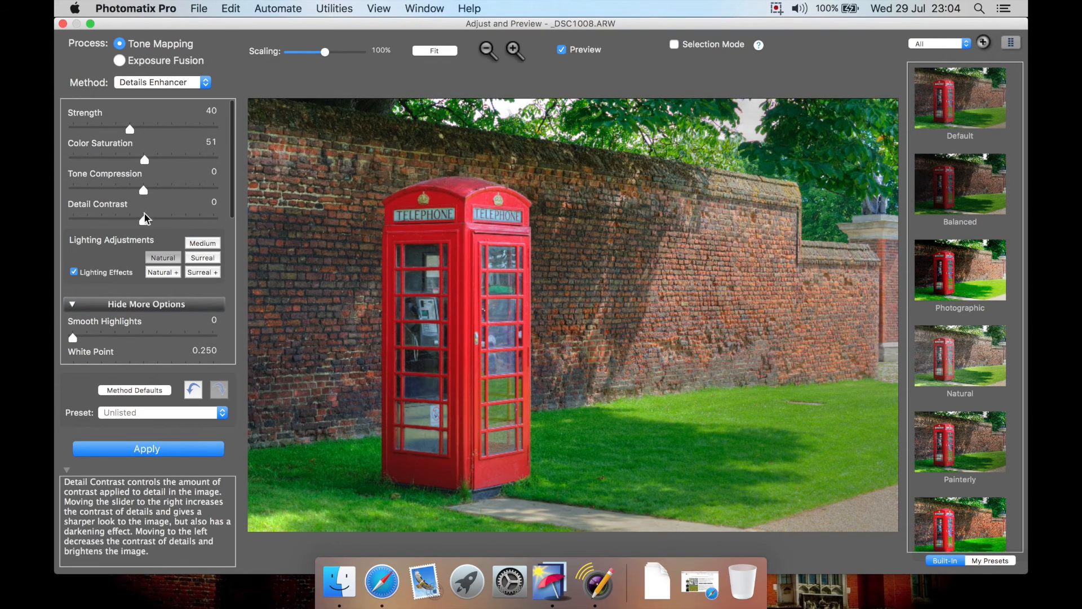
pyautogui.moveTo(144, 222); pyautogui.dragTo(171, 222)
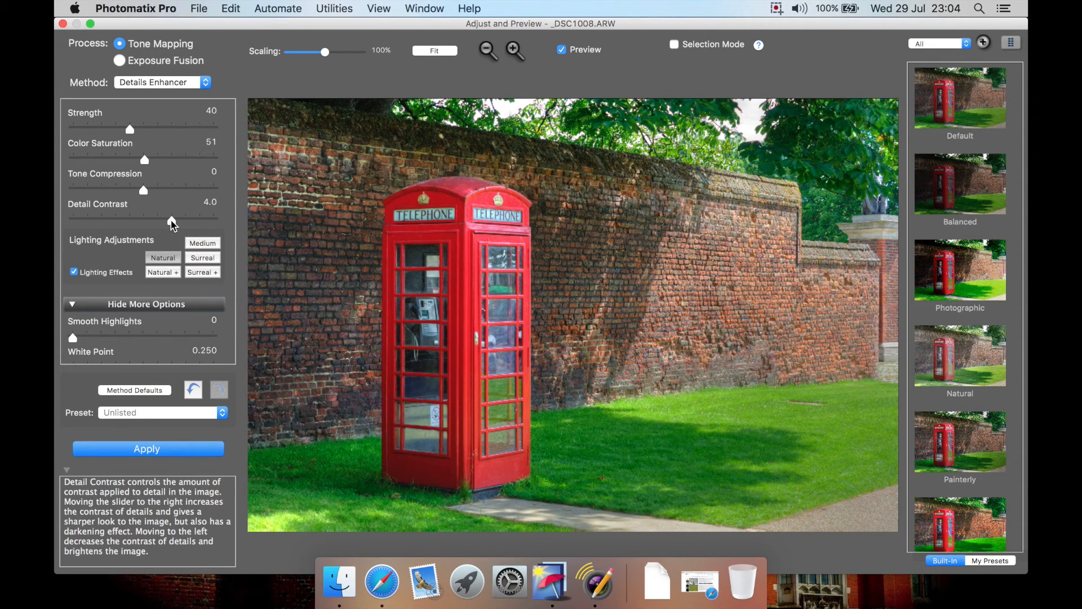
pyautogui.moveTo(171, 220)
pyautogui.mouseDown()
pyautogui.moveTo(181, 221)
pyautogui.moveTo(164, 222)
pyautogui.mouseUp()
pyautogui.click(167, 222)
pyautogui.moveTo(145, 160)
pyautogui.mouseDown()
pyautogui.moveTo(125, 164)
pyautogui.moveTo(137, 163)
pyautogui.mouseUp()
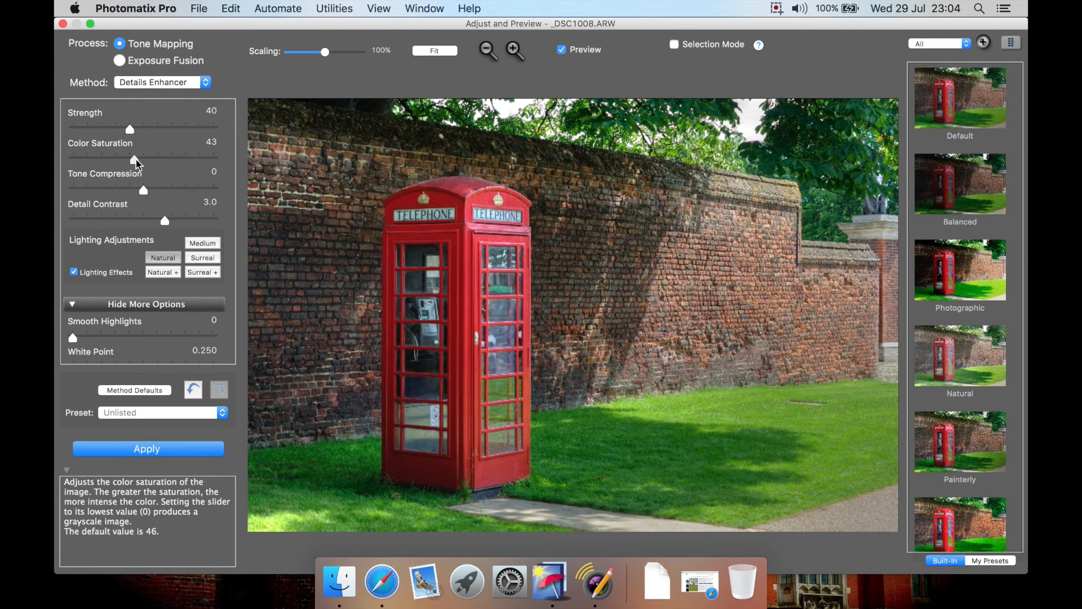
pyautogui.moveTo(165, 220); pyautogui.dragTo(202, 226)
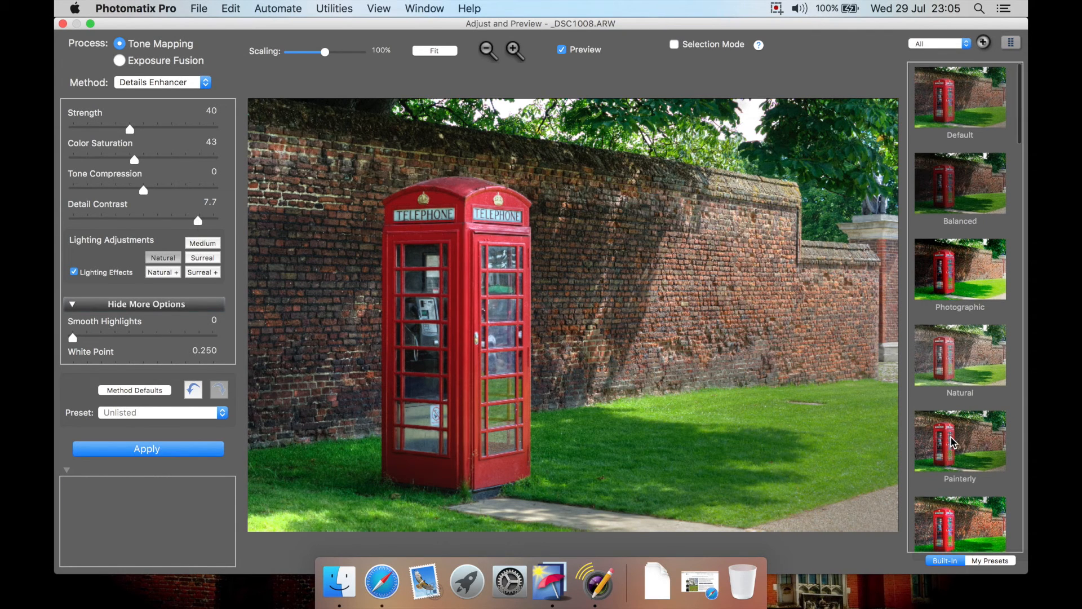
# Browse the built-in presets and try Creative 3 and Grunge 2 on the telephone box photo.
pyautogui.scroll(-10, 950, 439)
pyautogui.scroll(-15, 953, 442)
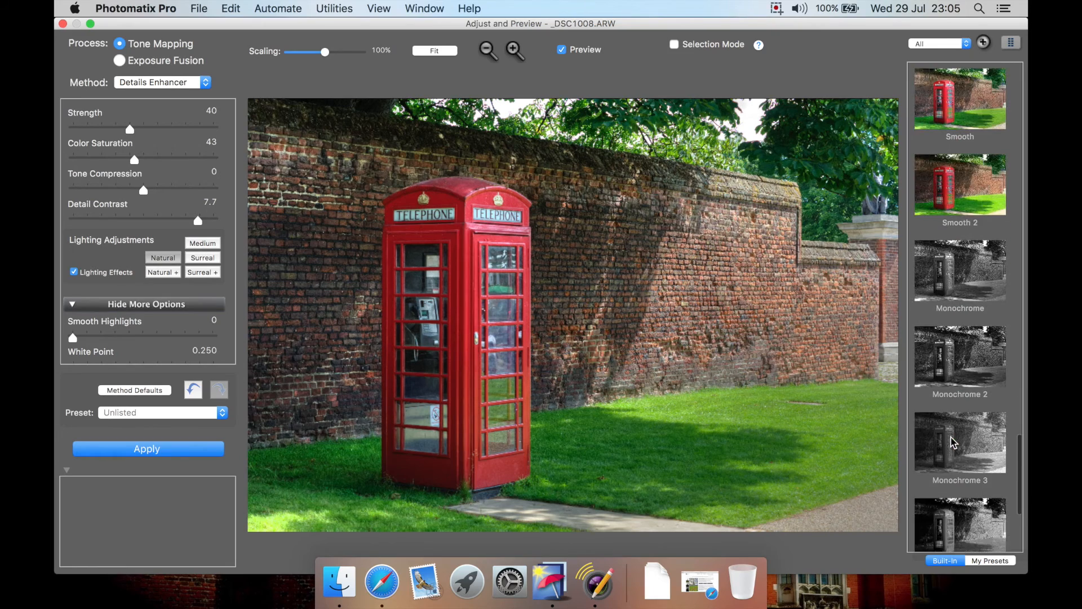
pyautogui.scroll(2, 952, 442)
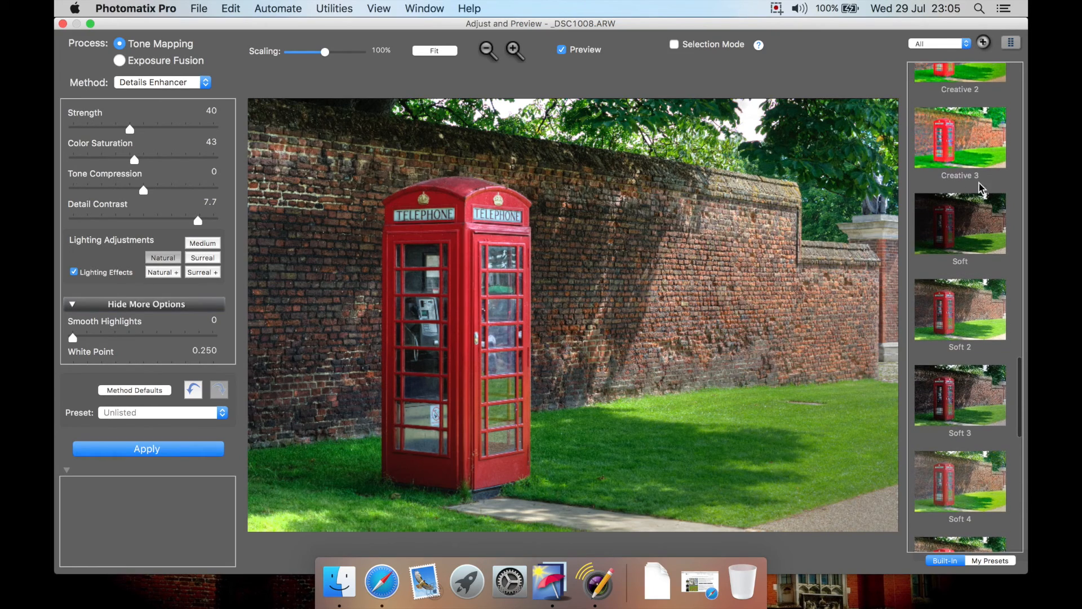
pyautogui.click(967, 160)
pyautogui.scroll(3, 967, 159)
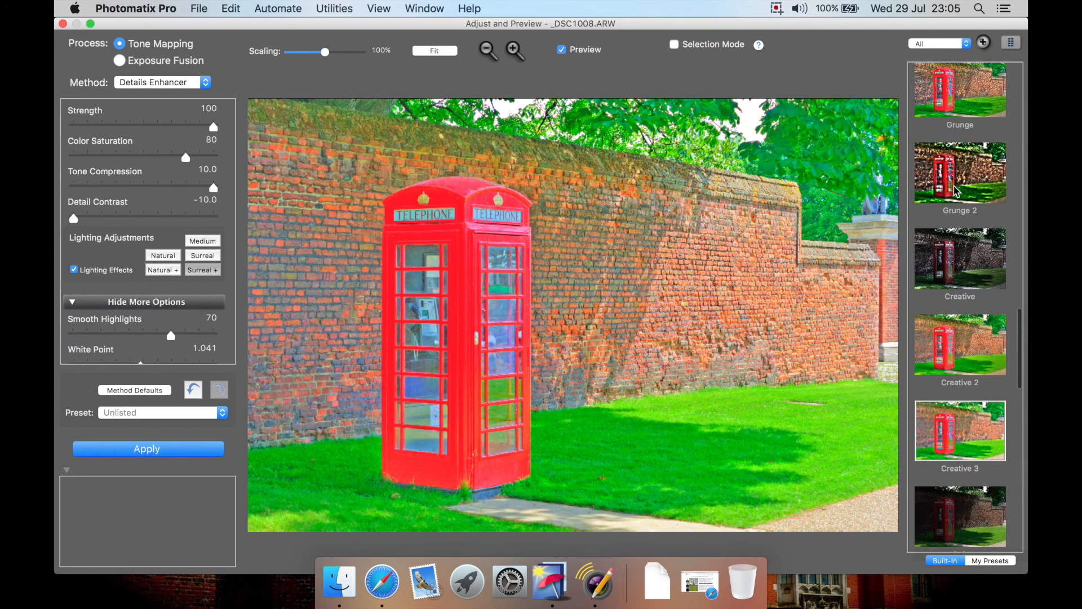
pyautogui.click(957, 106)
pyautogui.click(956, 175)
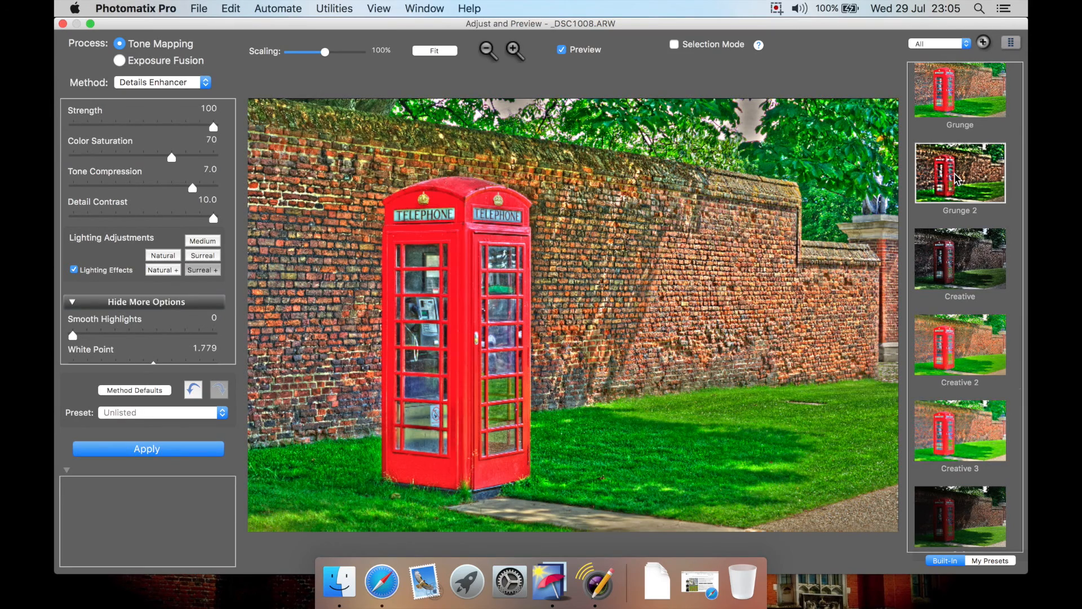
# Apply the built-in Painterly 2 preset to the telephone box photo.
pyautogui.scroll(5, 957, 178)
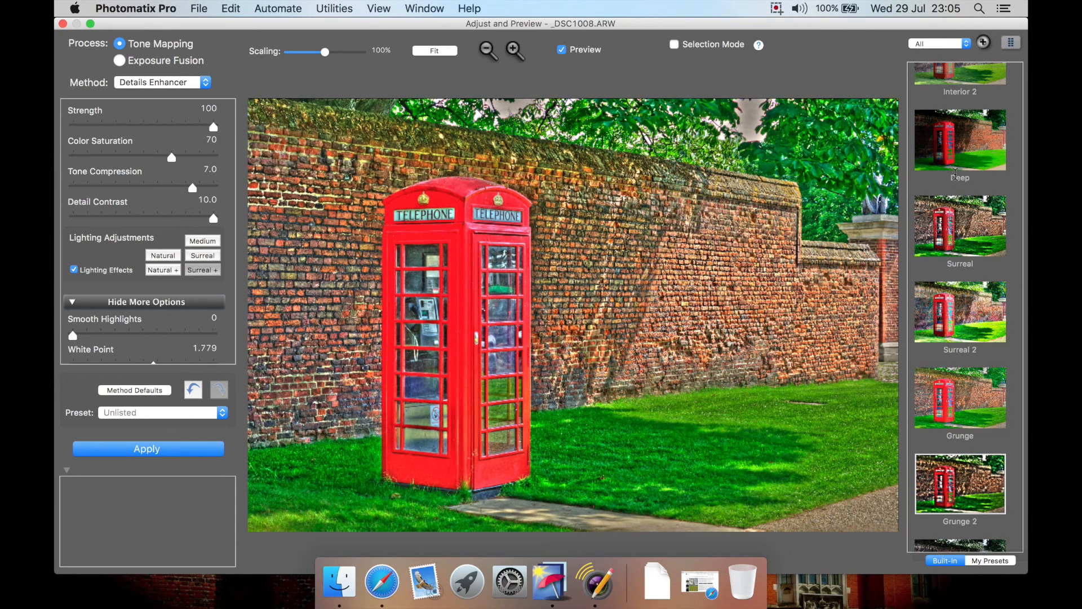
pyautogui.scroll(5, 955, 175)
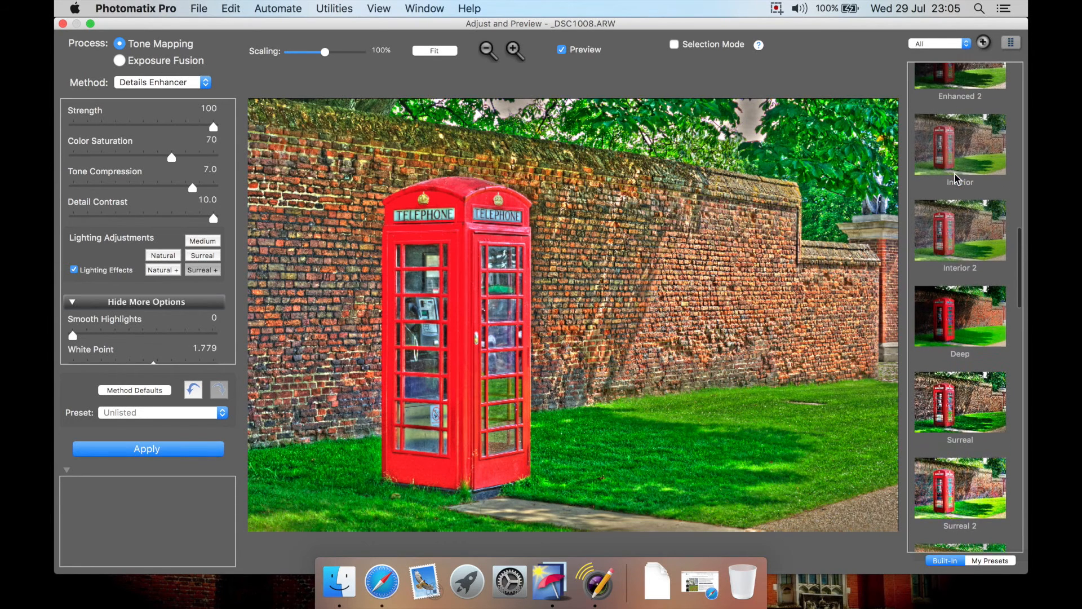
pyautogui.scroll(4, 956, 178)
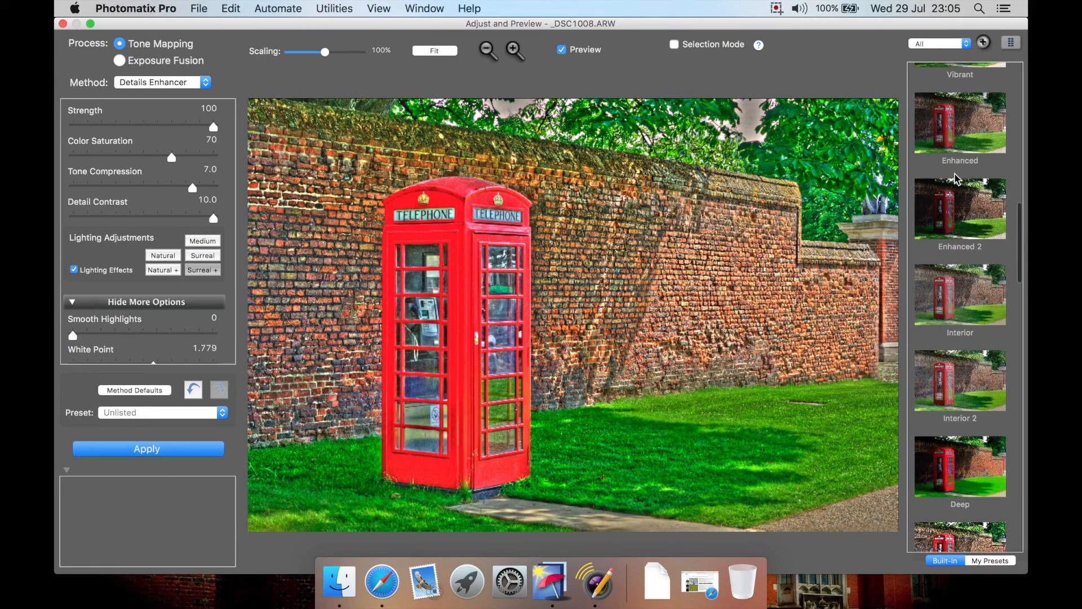
pyautogui.scroll(4, 956, 178)
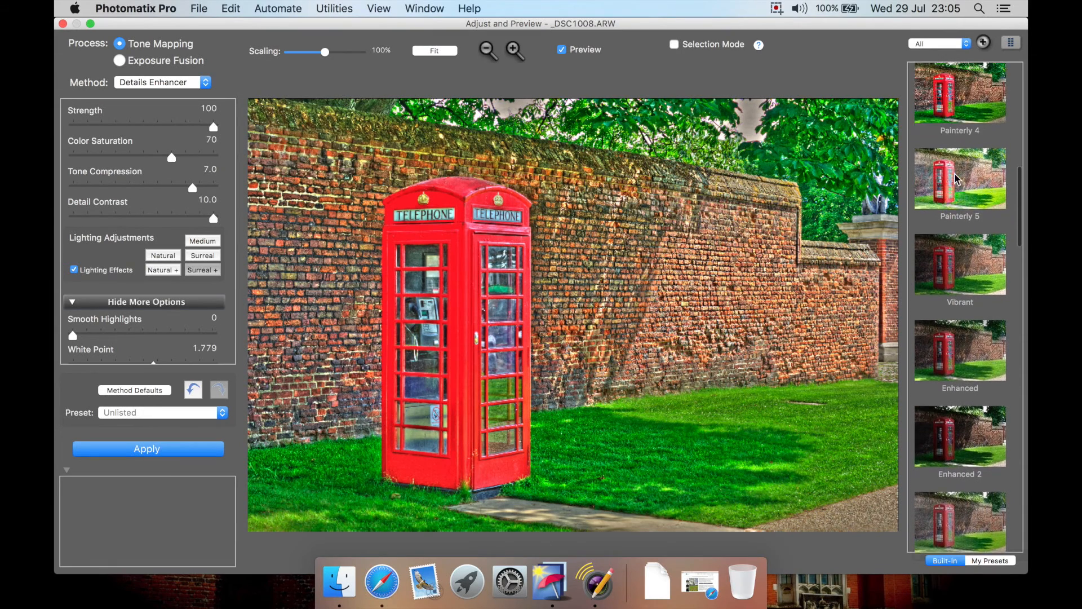
pyautogui.scroll(5, 956, 178)
pyautogui.click(954, 239)
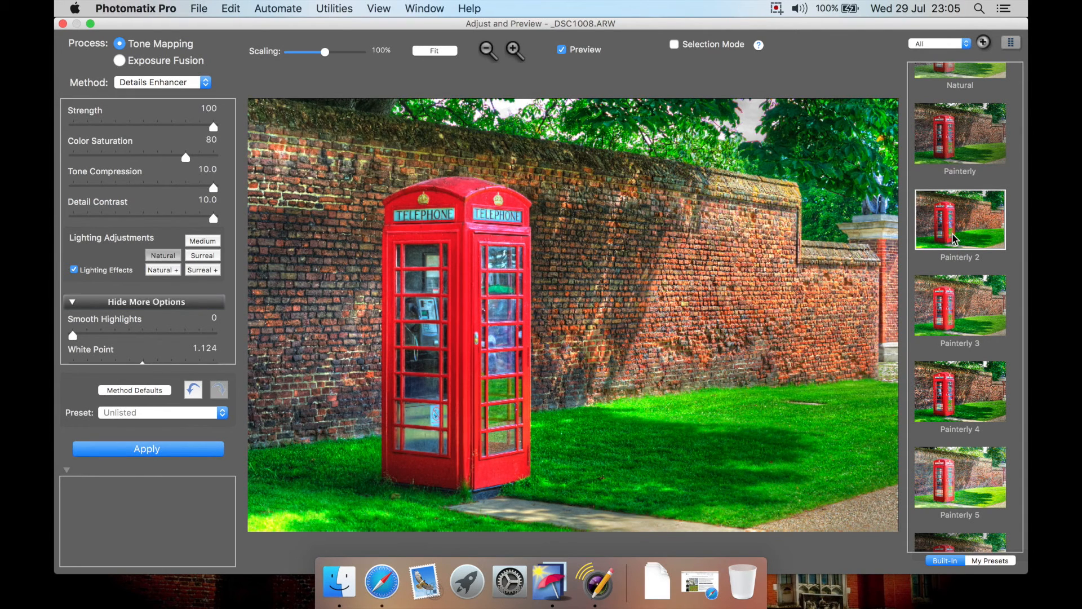
# Examine the tree foliage edges against the sky in the Loupe, and close it.
pyautogui.click(775, 148)
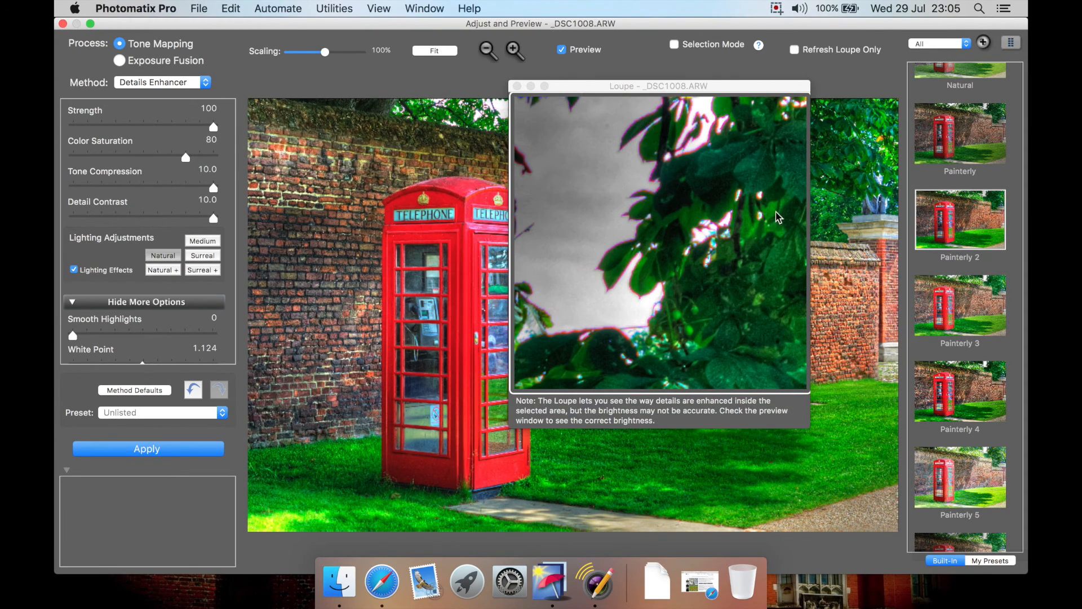
pyautogui.click(517, 86)
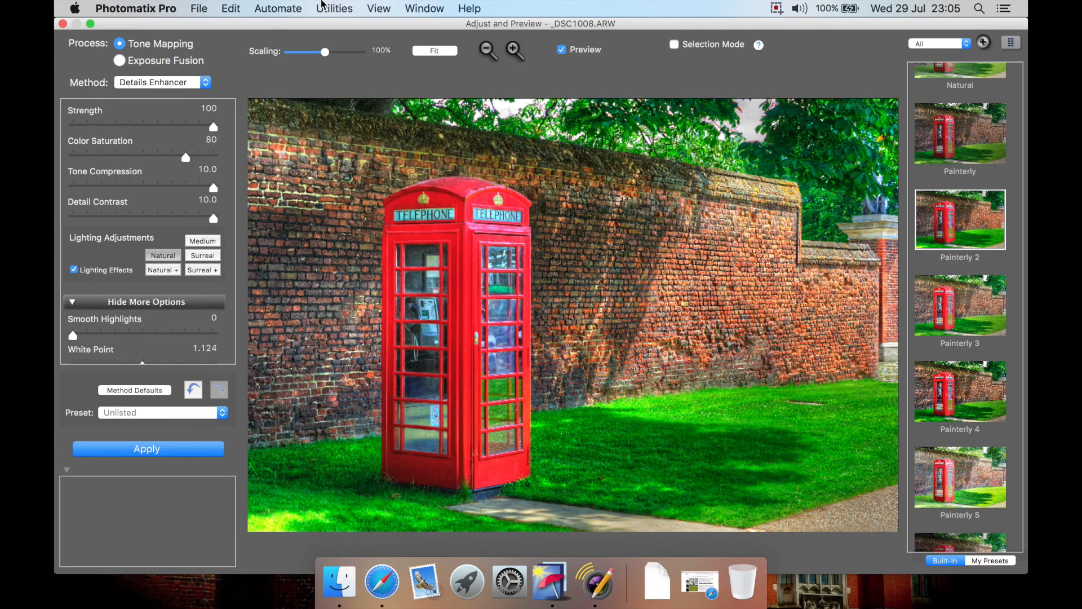
pyautogui.click(323, 7)
pyautogui.click(330, 8)
# Apply the tone mapping without any finishing touches, and run Reduce Chromatic Aberrations on the resulting image.
pyautogui.click(176, 450)
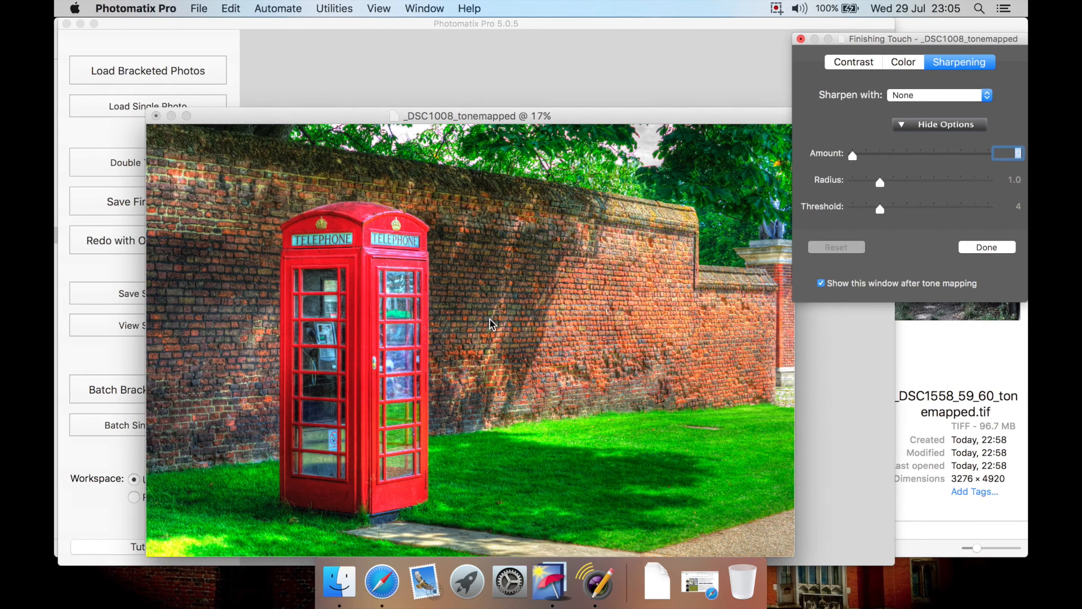
pyautogui.click(980, 247)
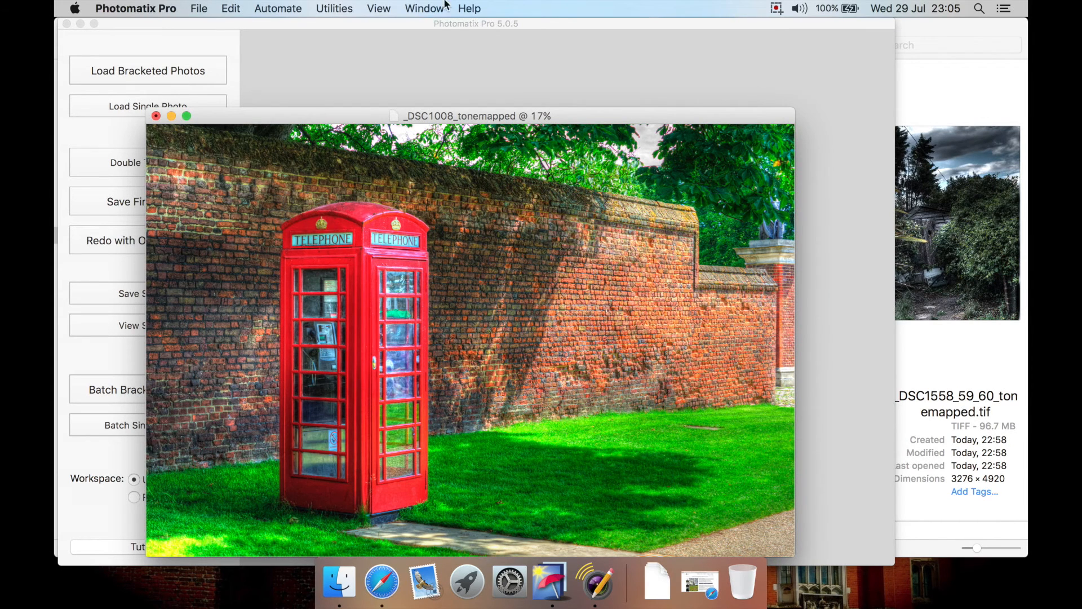
pyautogui.click(336, 8)
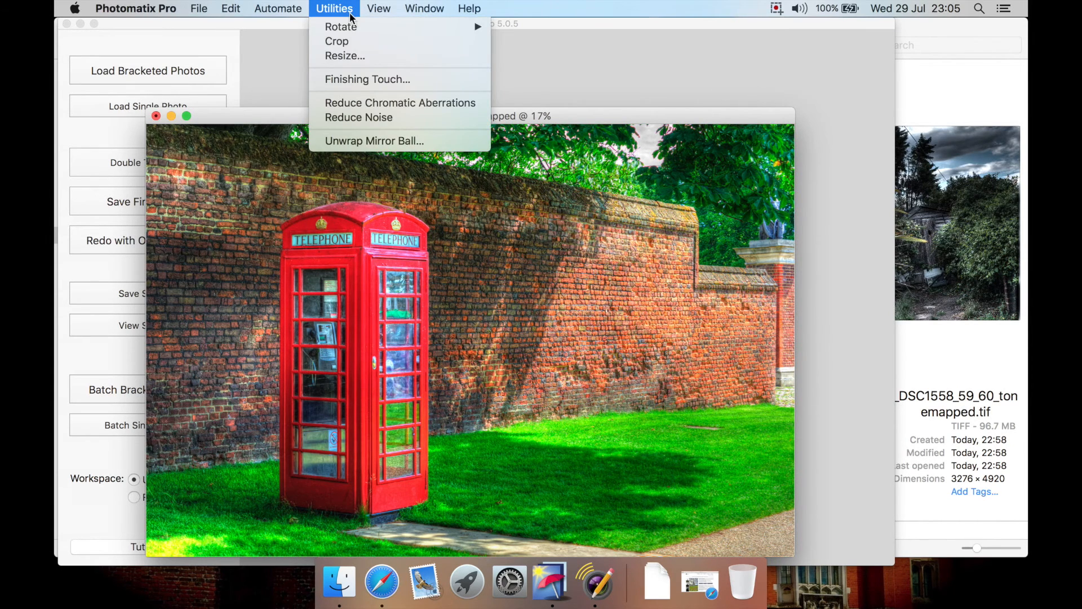
pyautogui.click(406, 103)
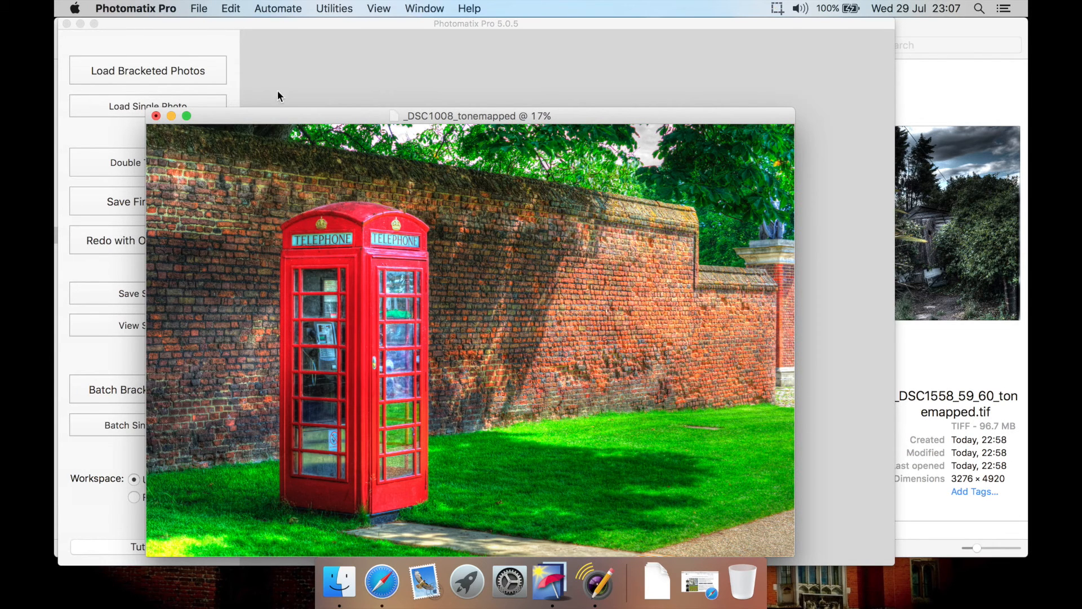
# Close the _DSC1008_tonemapped image without saving its changes.
pyautogui.moveTo(266, 117); pyautogui.dragTo(352, 58)
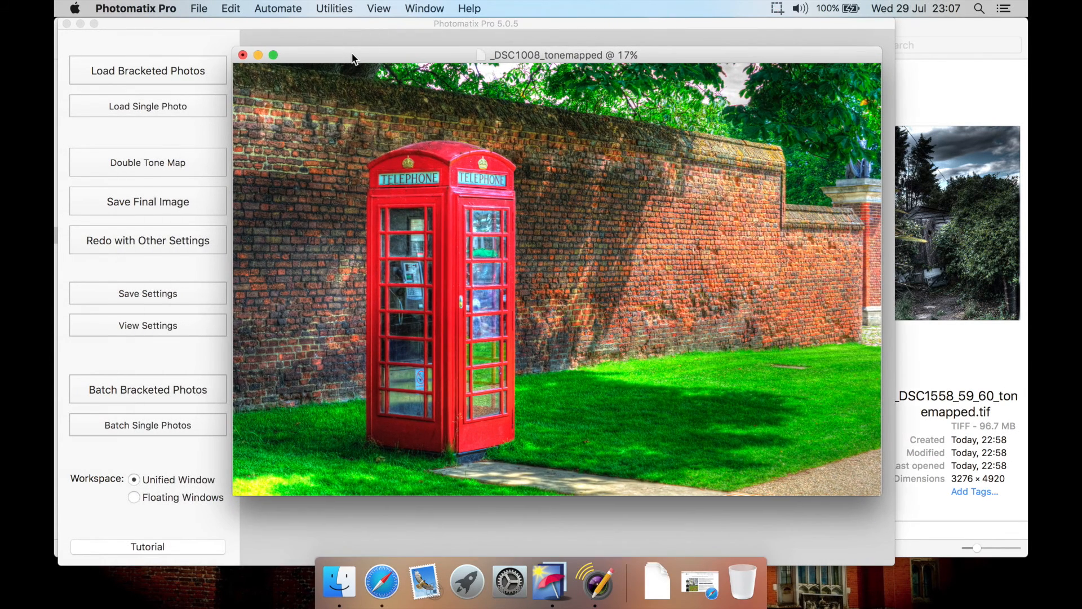
pyautogui.click(243, 55)
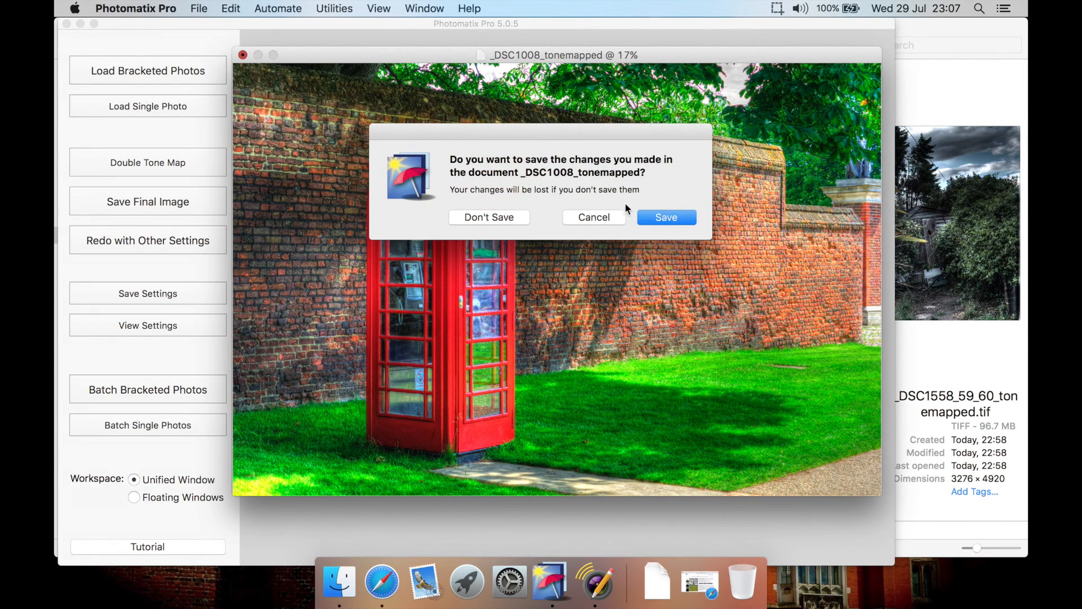
pyautogui.click(520, 218)
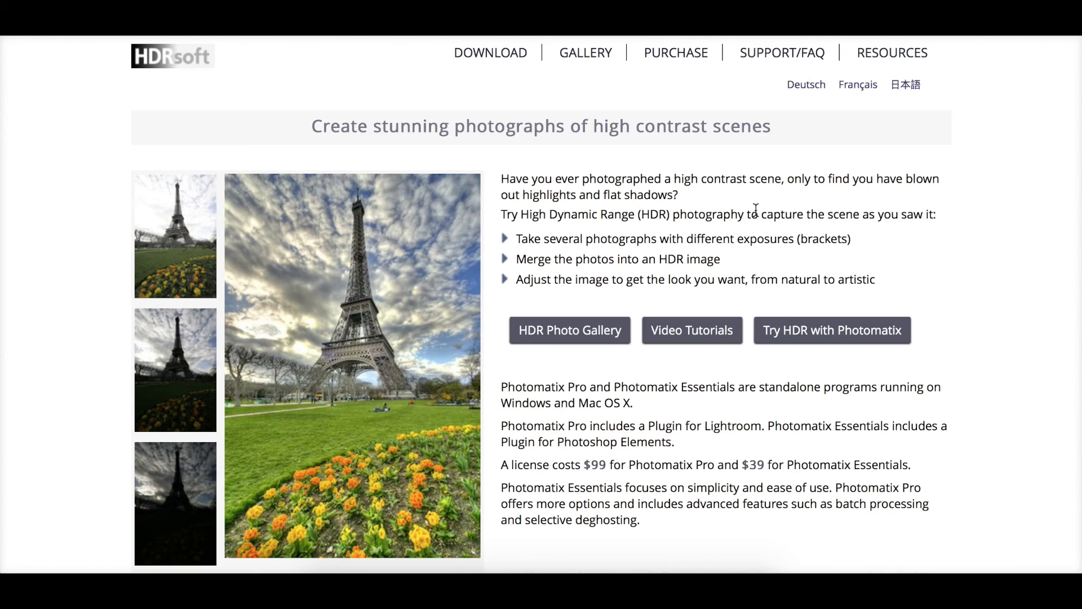
# In the web browser, look through the HDR Photo Gallery on the HDRsoft site, and return to the home page.
pyautogui.click(599, 339)
pyautogui.scroll(-3, 605, 410)
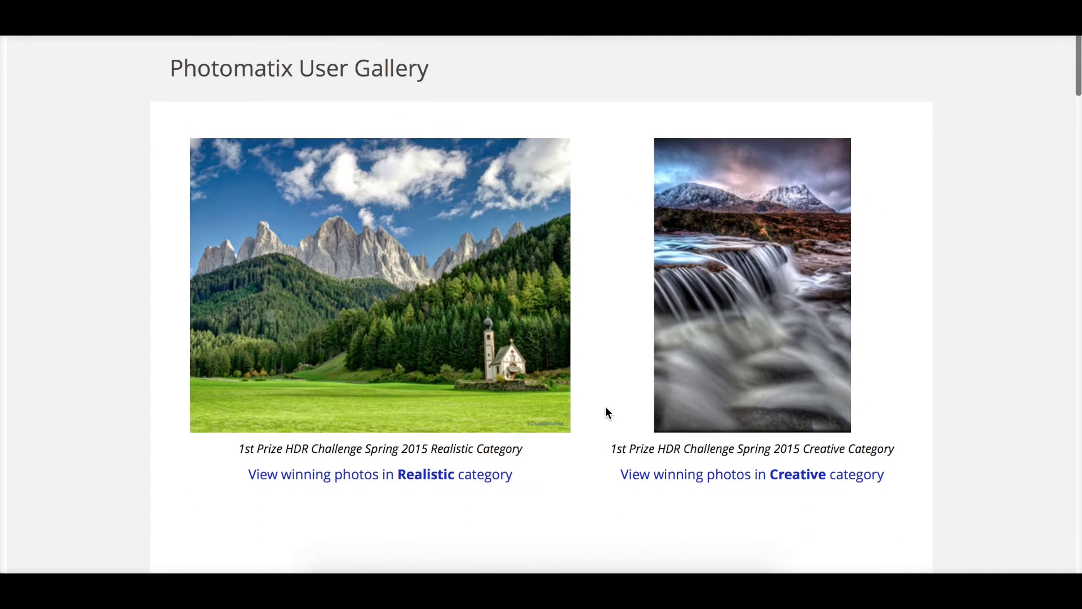
pyautogui.scroll(-15, 606, 411)
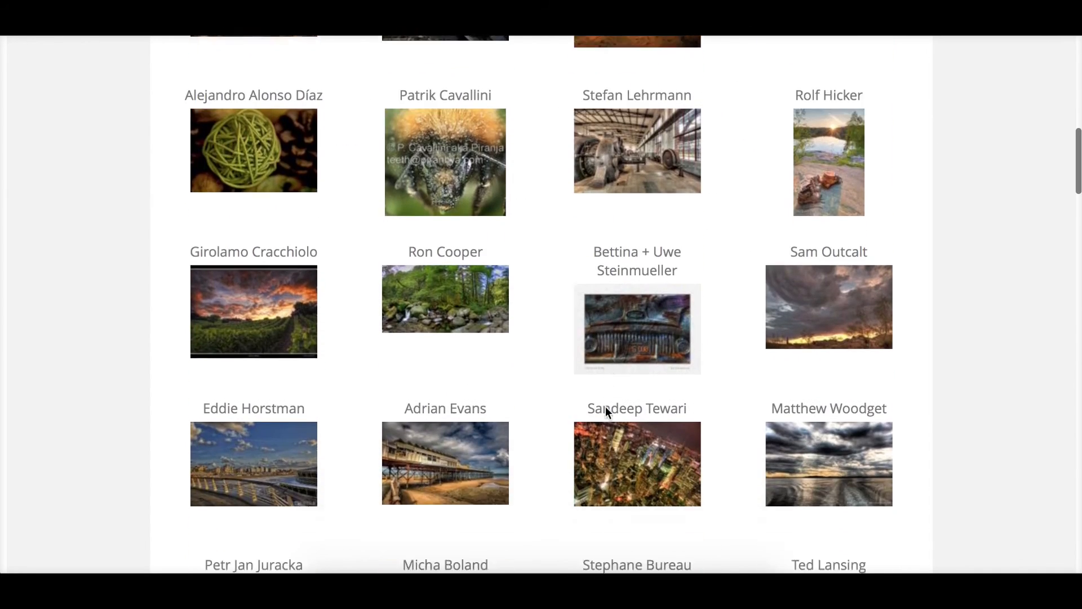
pyautogui.scroll(-1, 606, 407)
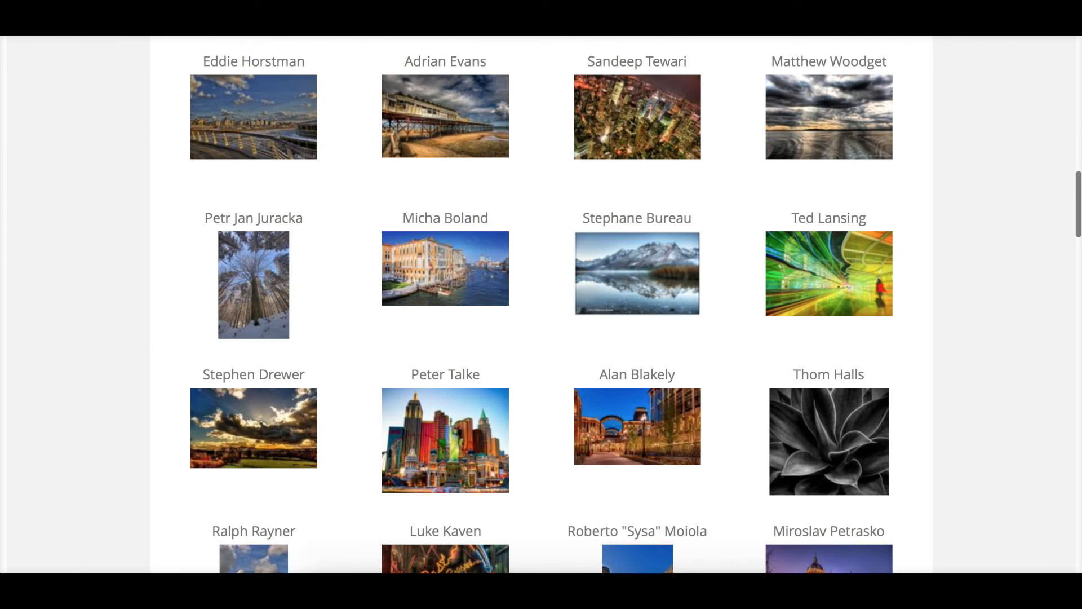
pyautogui.press('super+bracketleft')
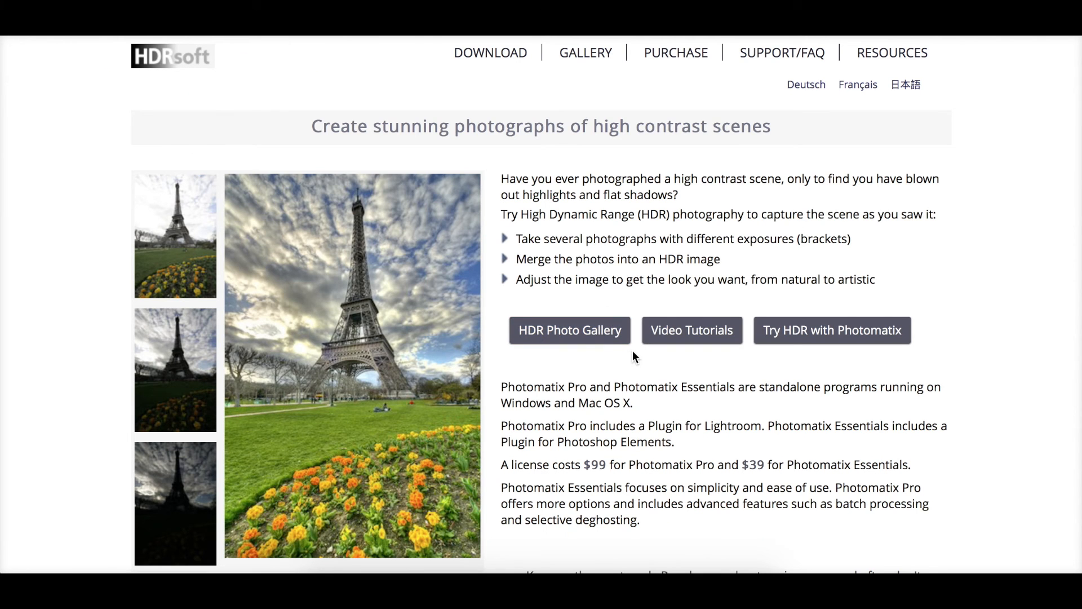
# Open the HDRsoft Video Tutorials page and look through its introductory and bracketing sections.
pyautogui.click(721, 334)
pyautogui.scroll(-3, 723, 392)
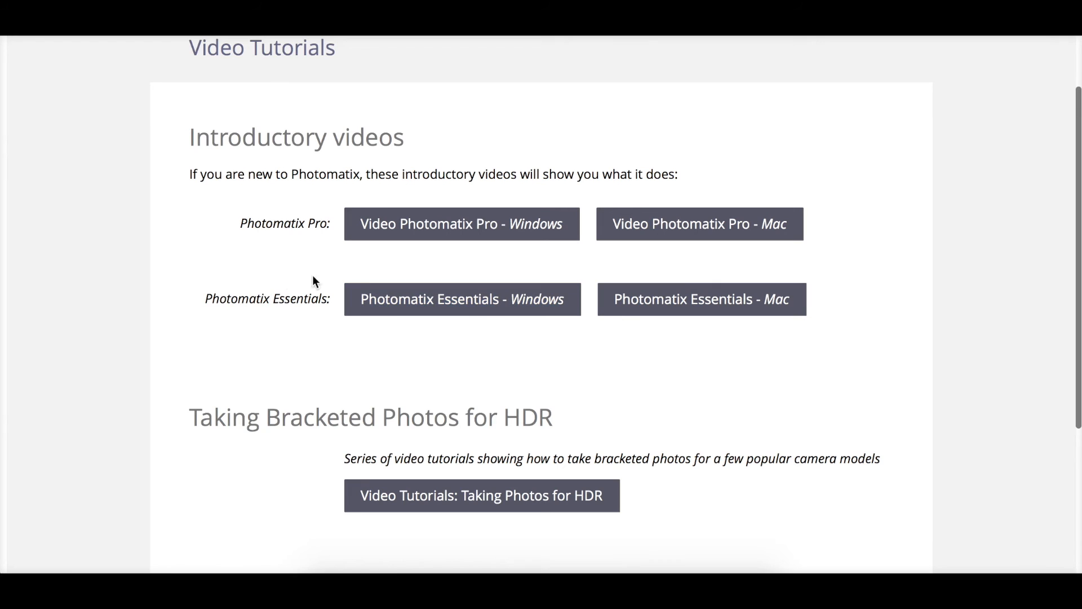
pyautogui.scroll(-5, 300, 298)
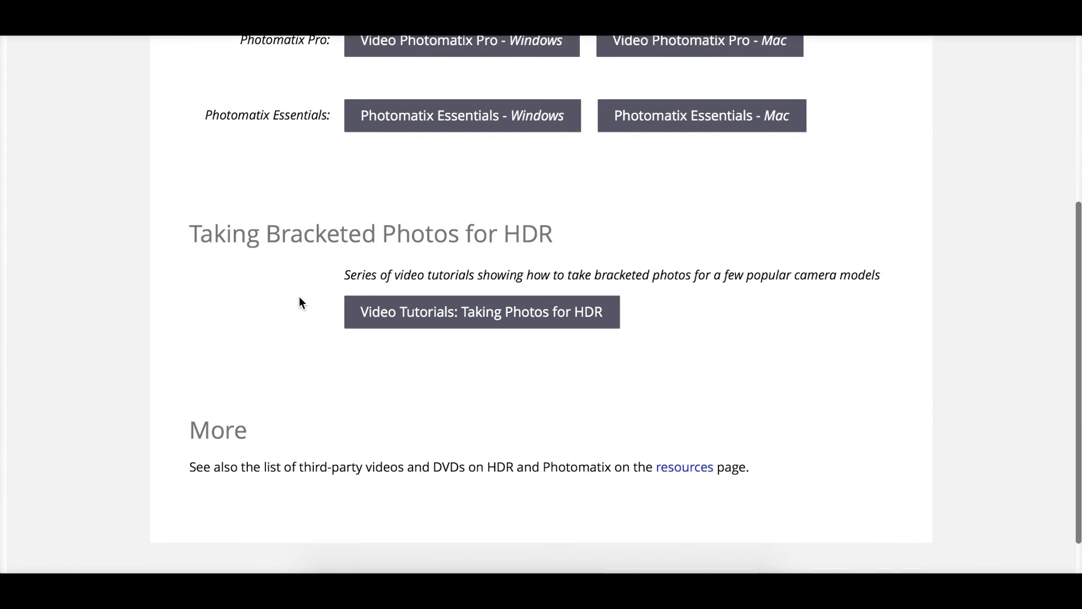
# Open the video tutorials on taking photos for HDR, and look over the camera models they cover.
pyautogui.click(510, 307)
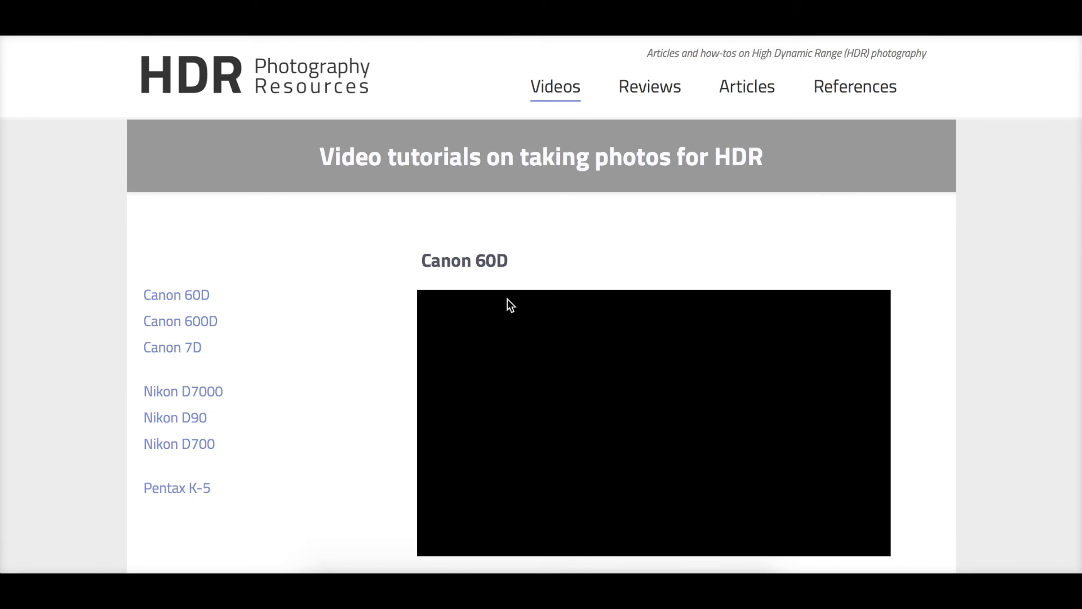
pyautogui.scroll(-1, 346, 363)
pyautogui.scroll(-1, 346, 364)
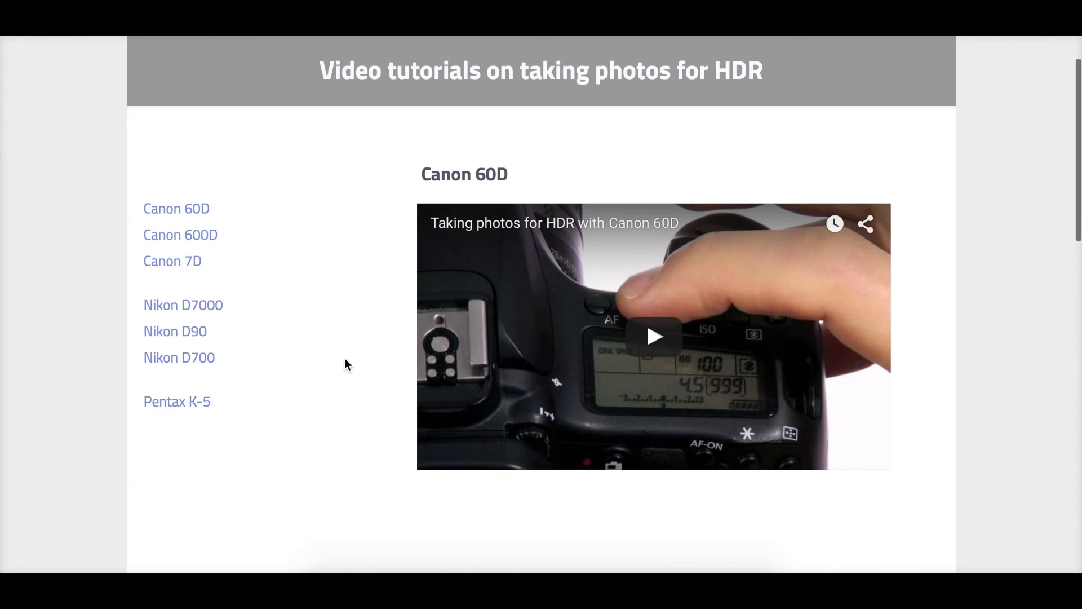